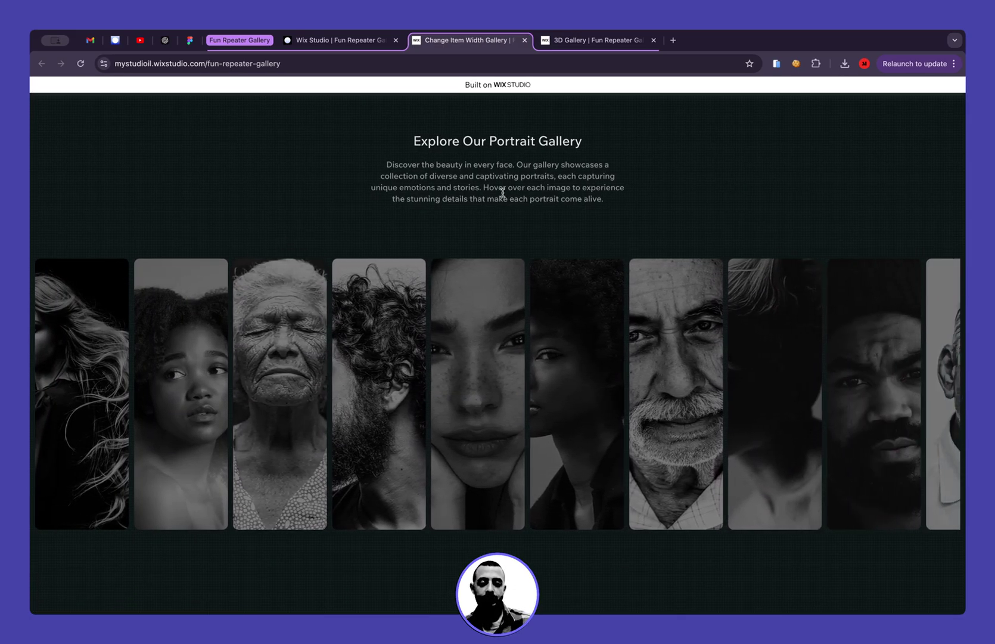
- Preview the published portrait gallery in the phone simulator, expand several portraits, and close the simulator
click(777, 63)
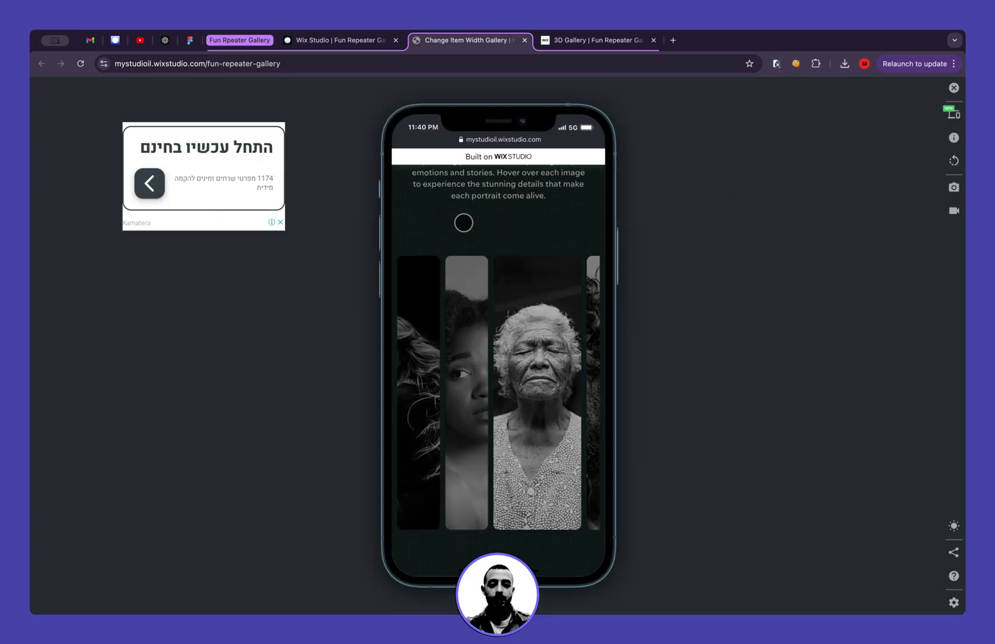
click(469, 337)
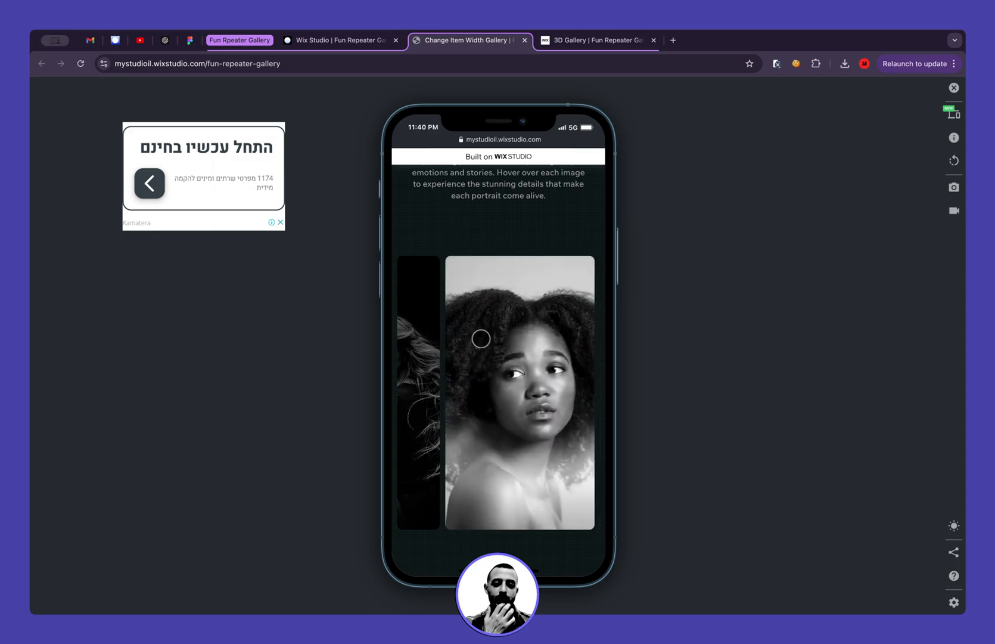
click(480, 338)
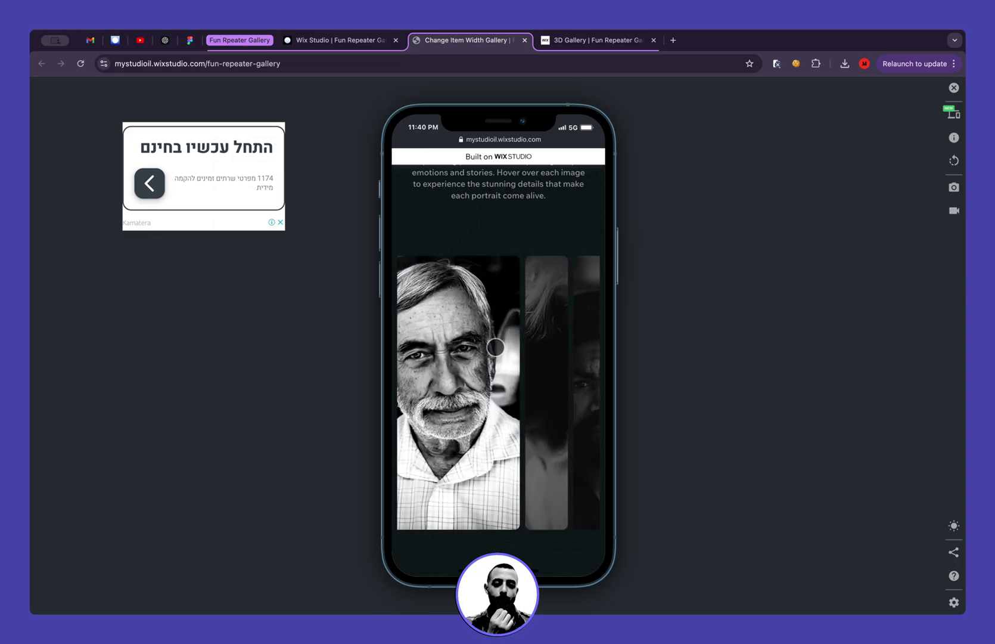
click(549, 343)
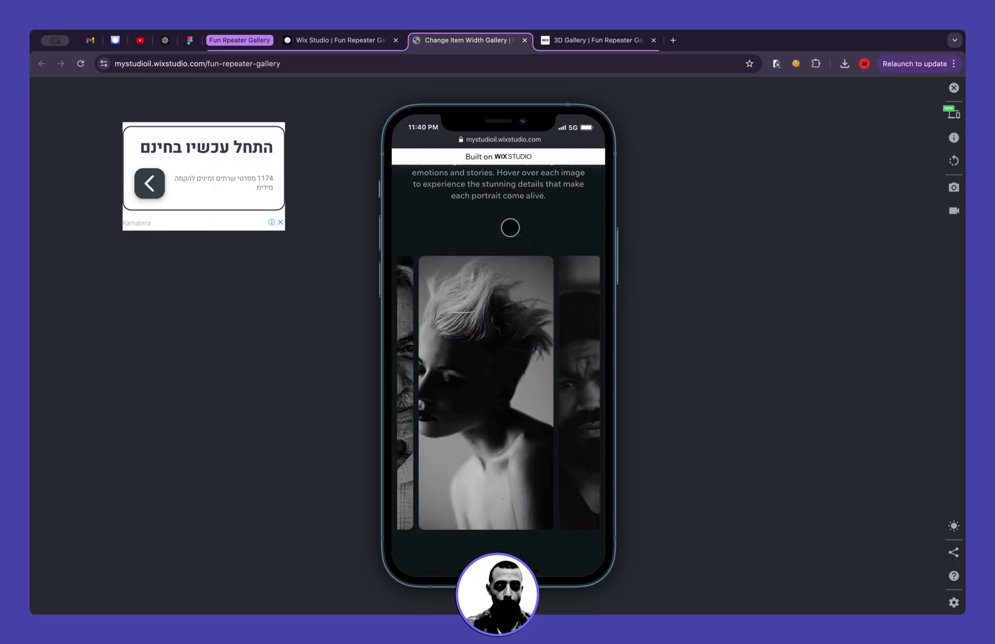
click(497, 360)
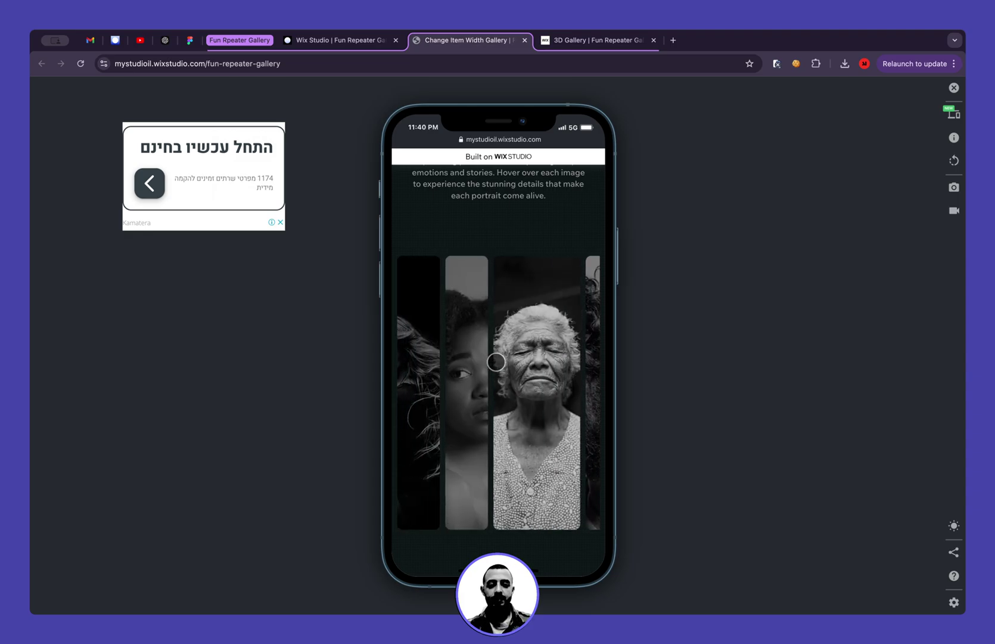
click(954, 88)
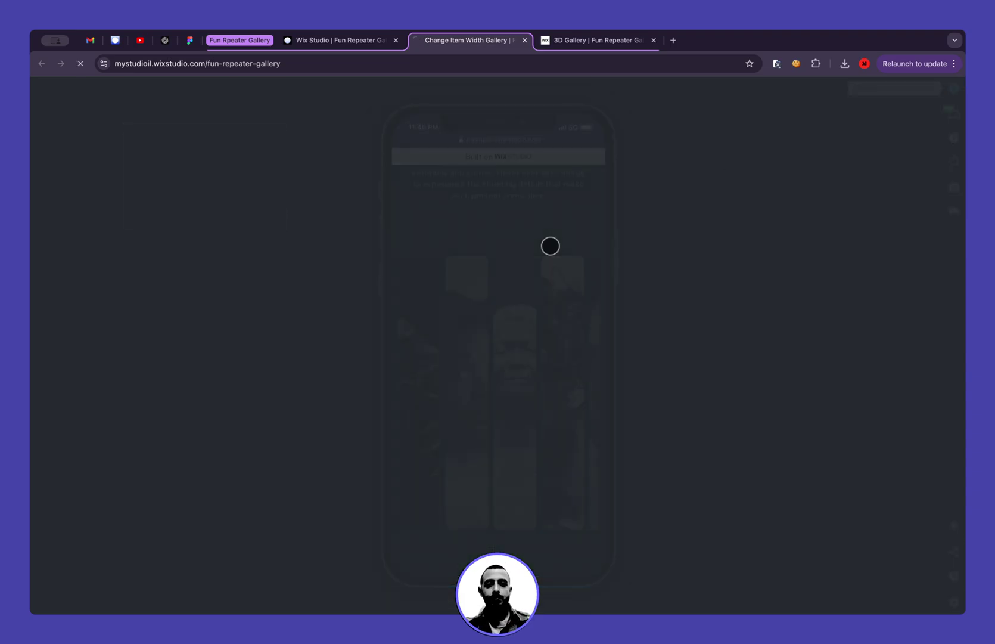
- In the Wix Studio editor, add a blank section above the portrait gallery section and extend its height to fill most of the canvas
click(325, 39)
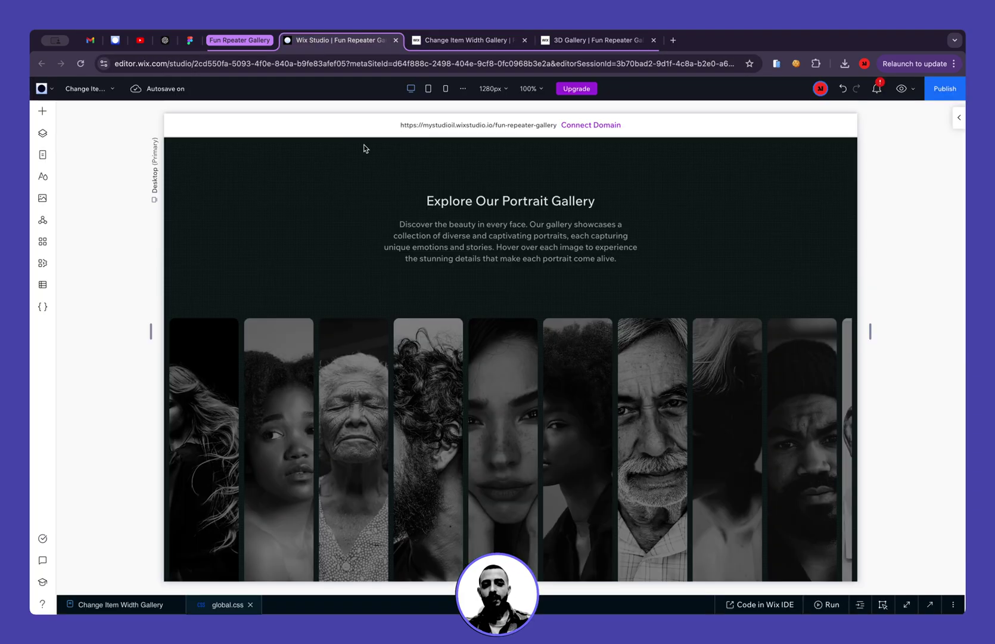
click(264, 239)
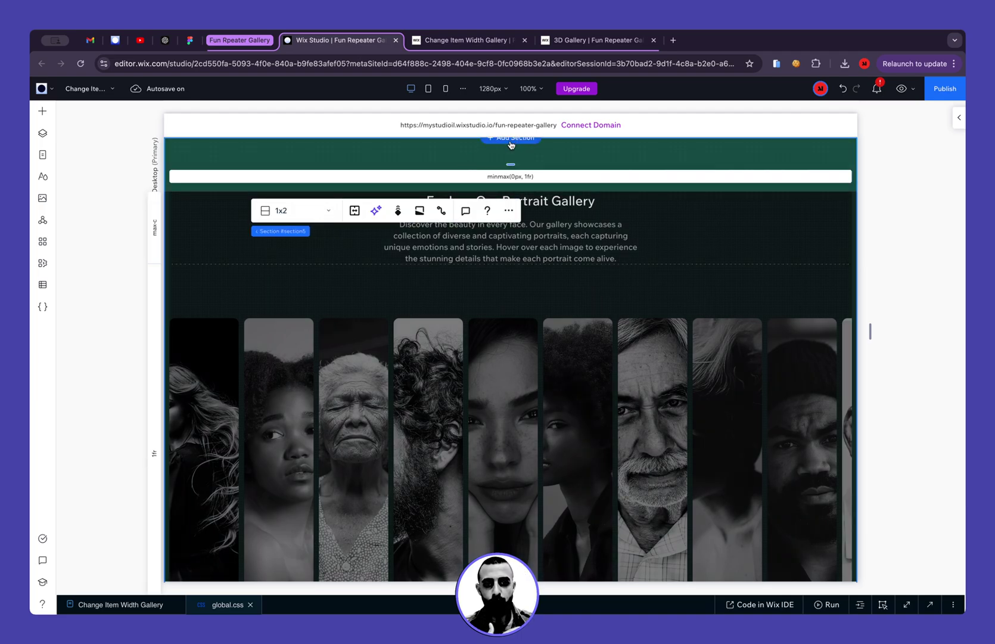
click(512, 143)
drag(356, 407, 357, 516)
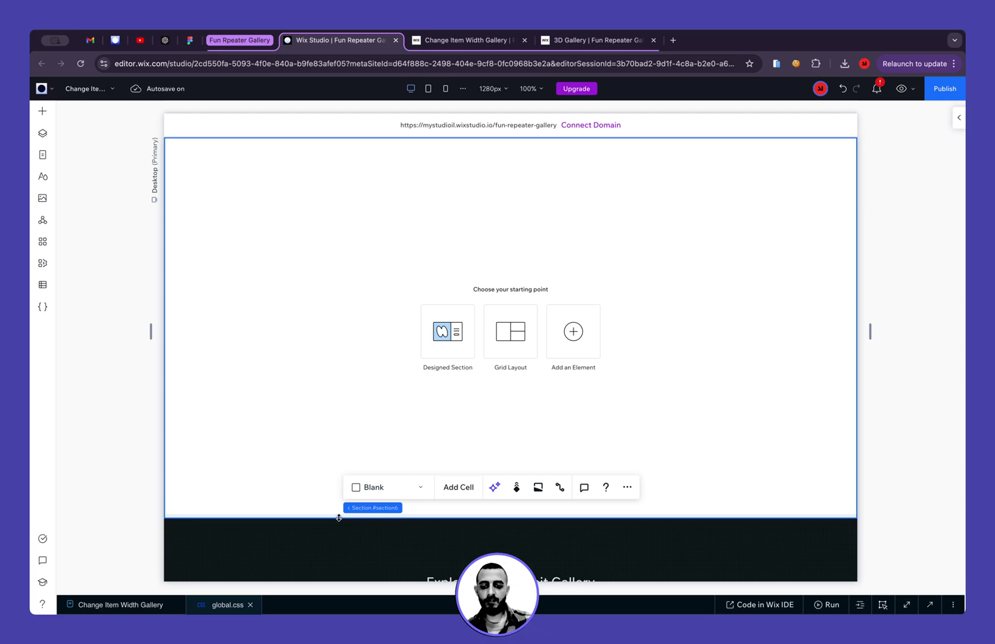
drag(338, 517, 338, 552)
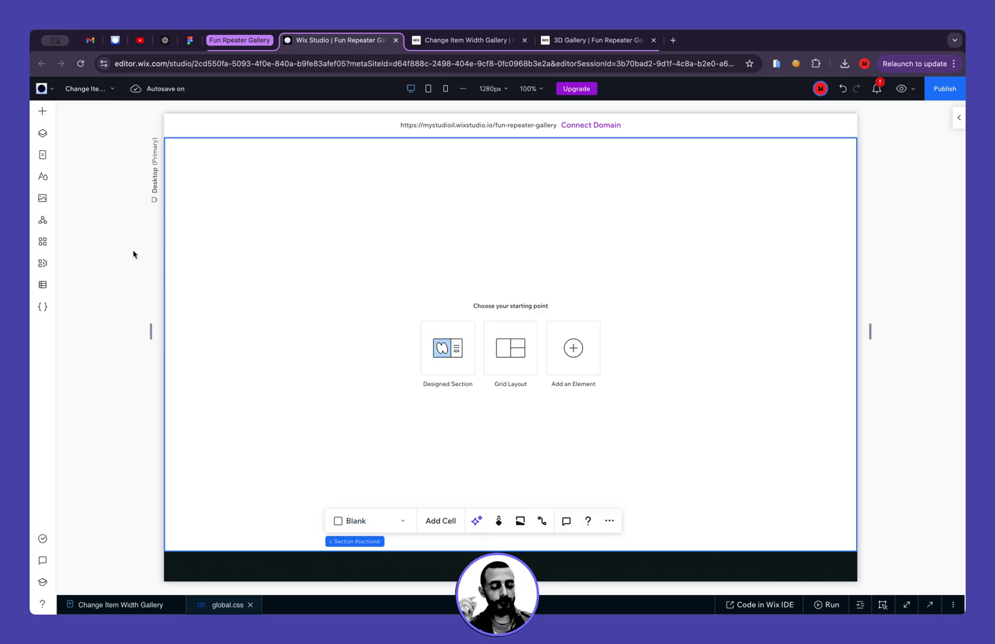
scroll(148, 294, down, 7)
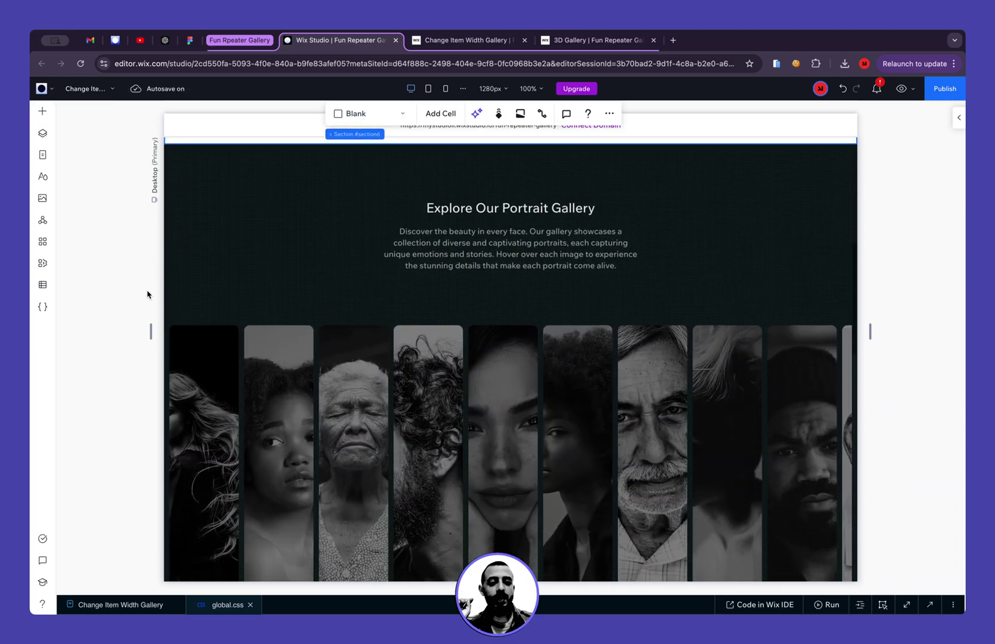
scroll(250, 307, up, 5)
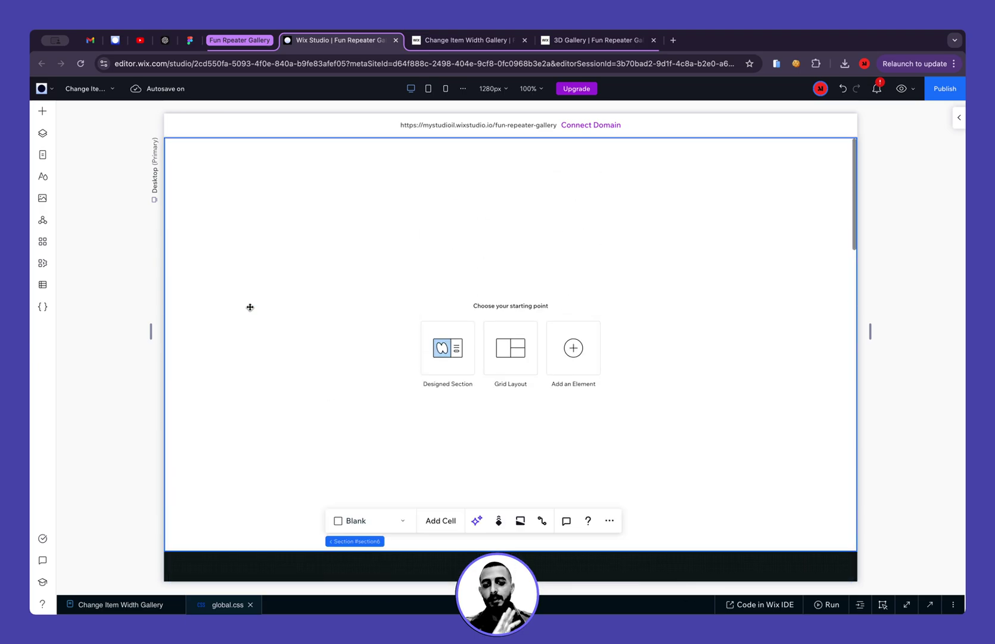
- Add a Repeater element to the middle of the new blank section
click(46, 112)
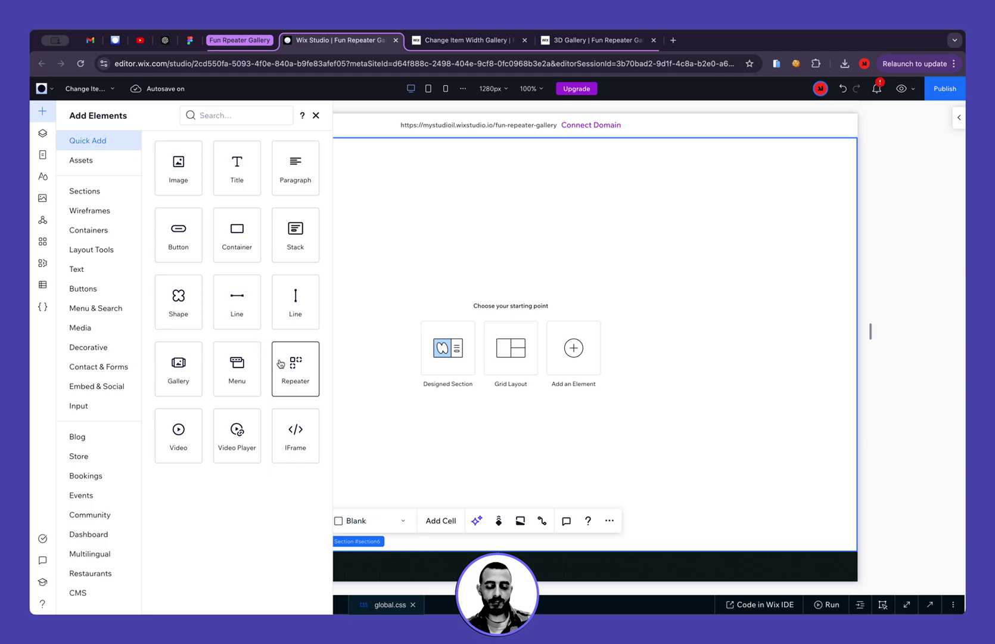
drag(280, 363, 505, 329)
drag(354, 306, 347, 278)
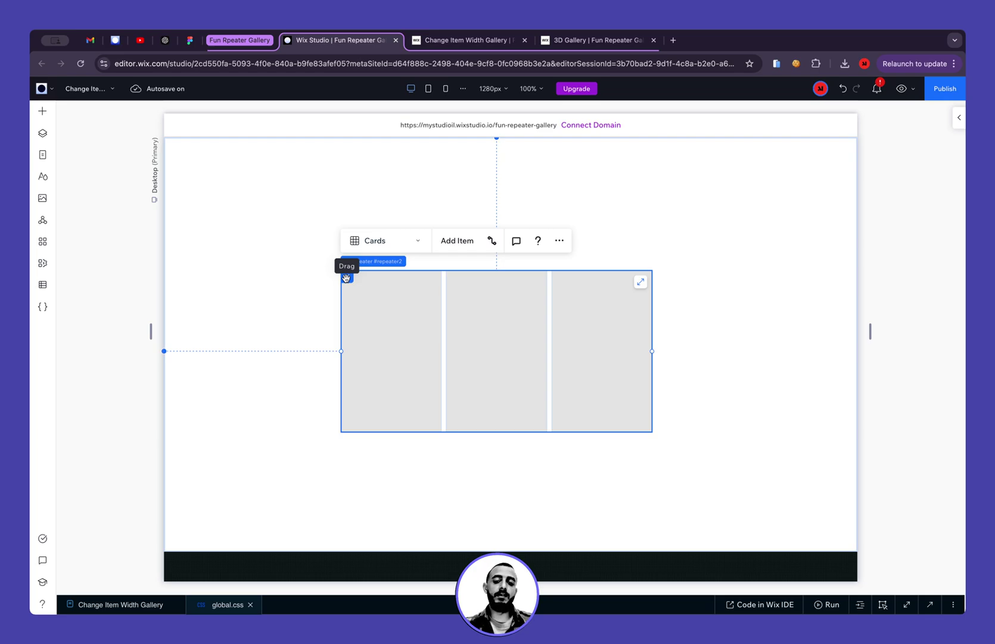
- Review the published portrait gallery page for reference and change the new repeater's layout from Cards to Slider
click(472, 42)
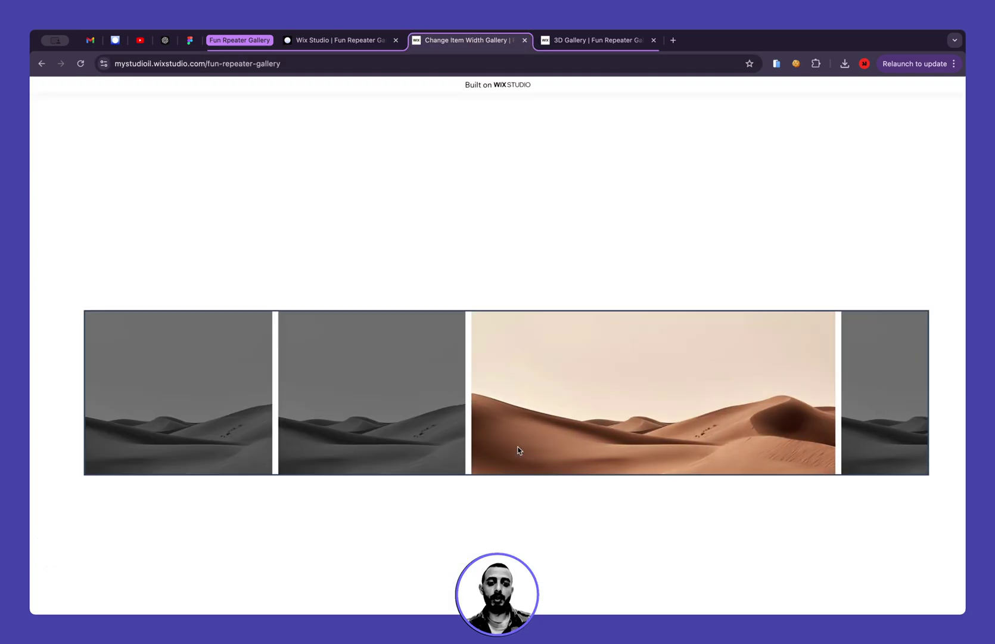
scroll(518, 447, down, 10)
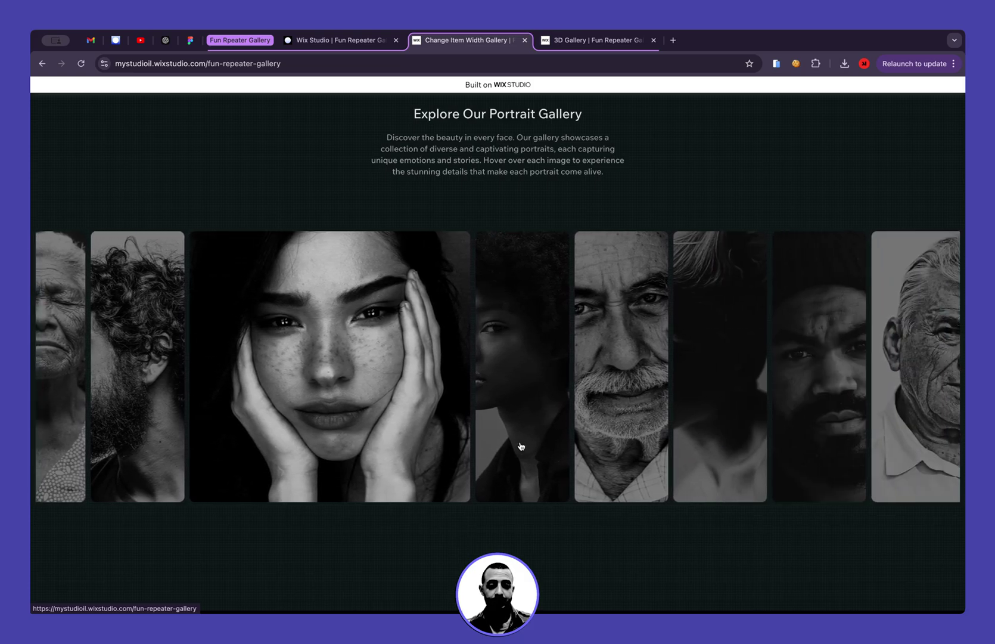
click(333, 41)
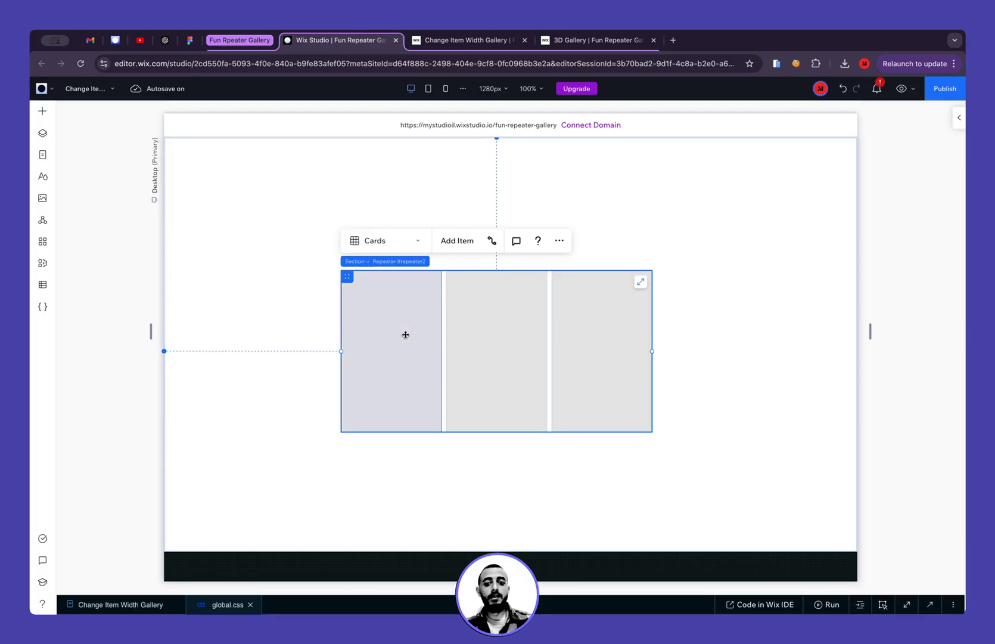
click(402, 245)
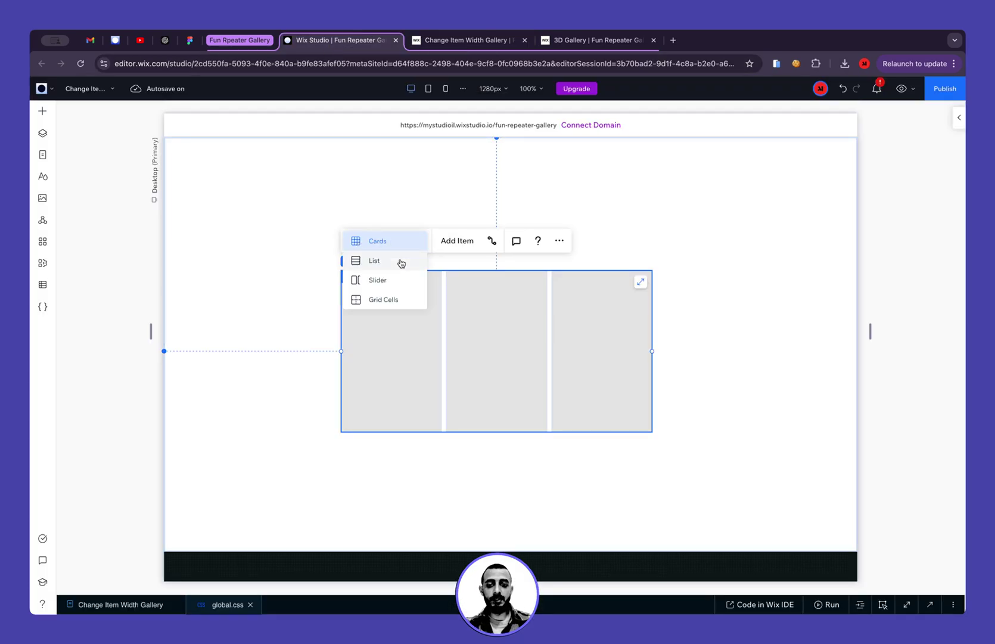
click(376, 281)
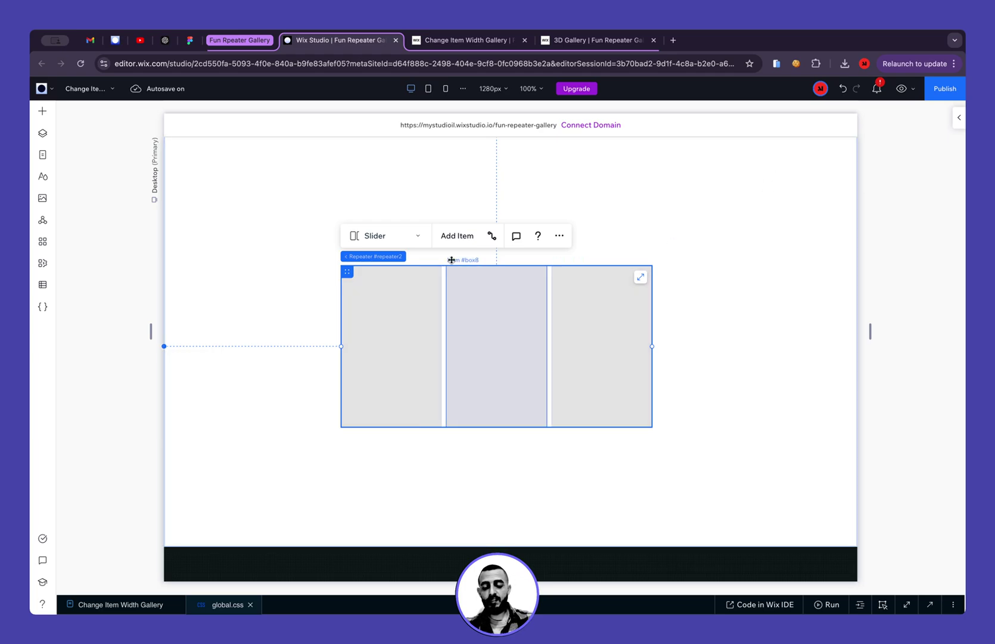
- Try duplicating the repeater's third item and undo the duplication
click(604, 360)
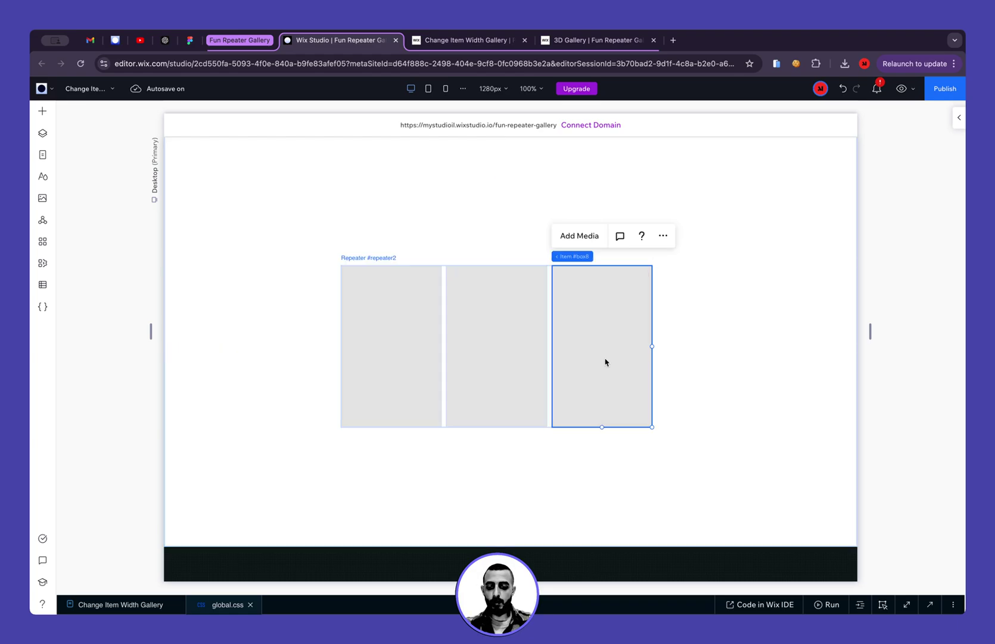
key(ctrl+d)
key(ctrl+d)
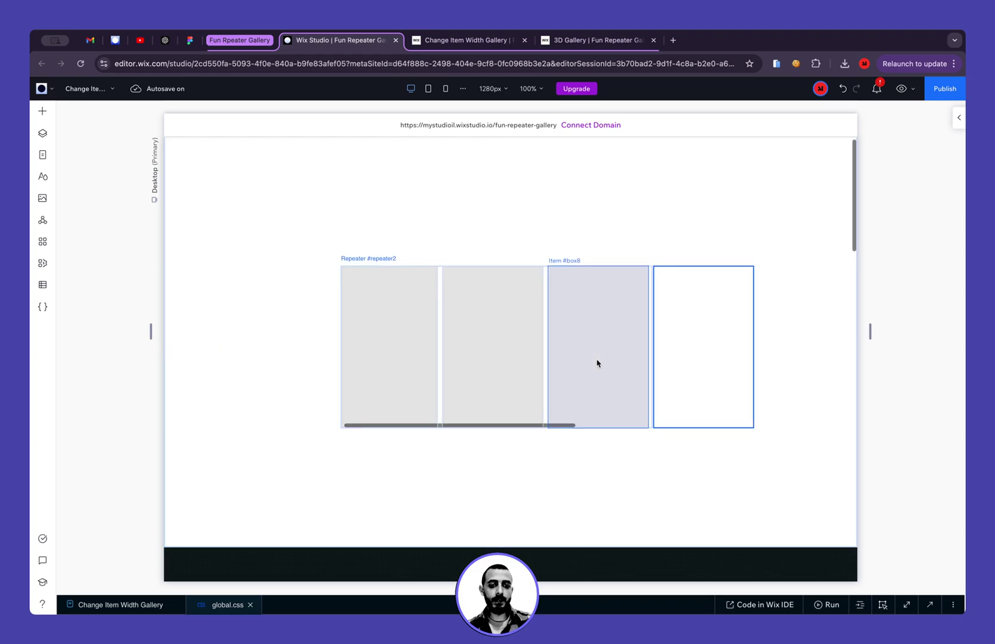
key(ctrl+z)
key(ctrl+z)
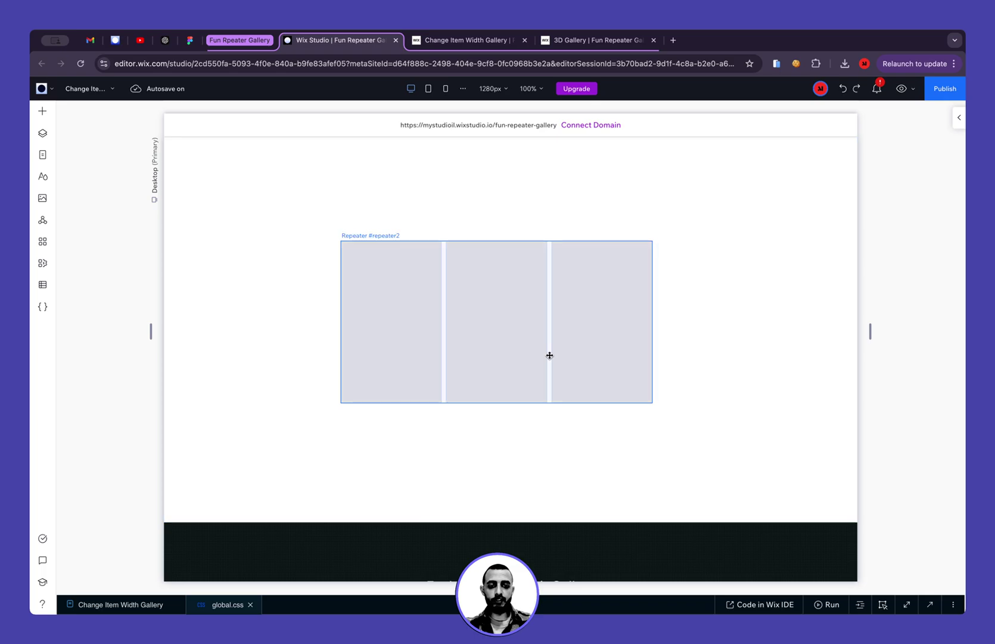
- Set the repeater's width to 90% and center it horizontally in the section
click(549, 271)
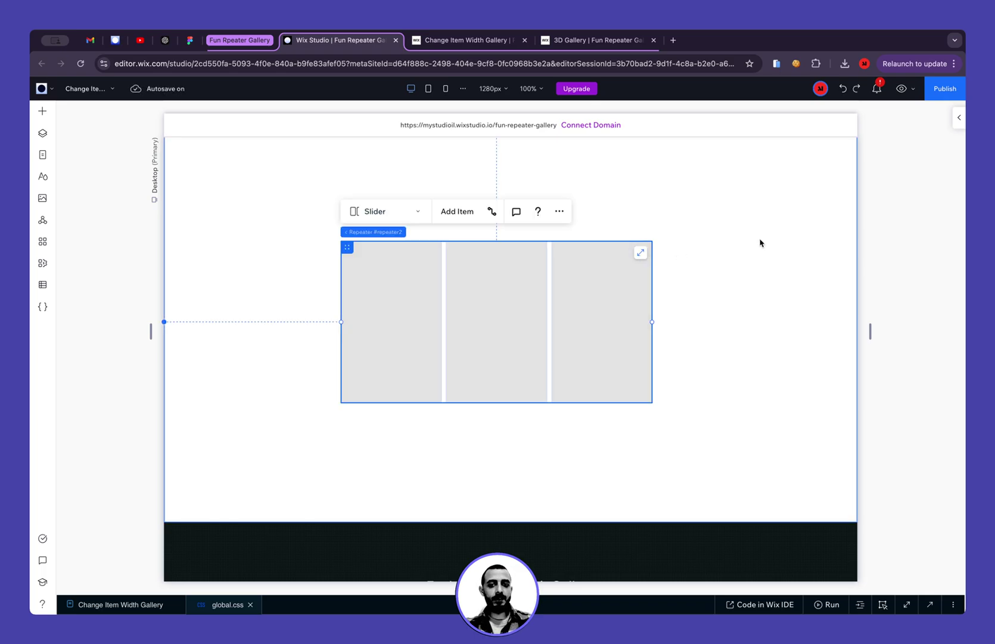
click(958, 119)
click(862, 241)
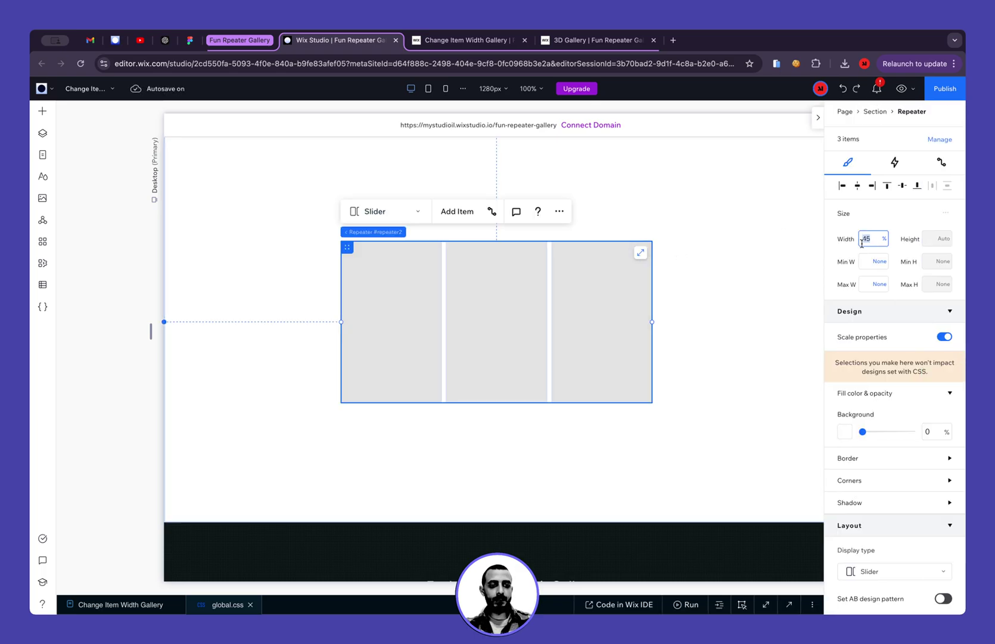
text(90)
key(Return)
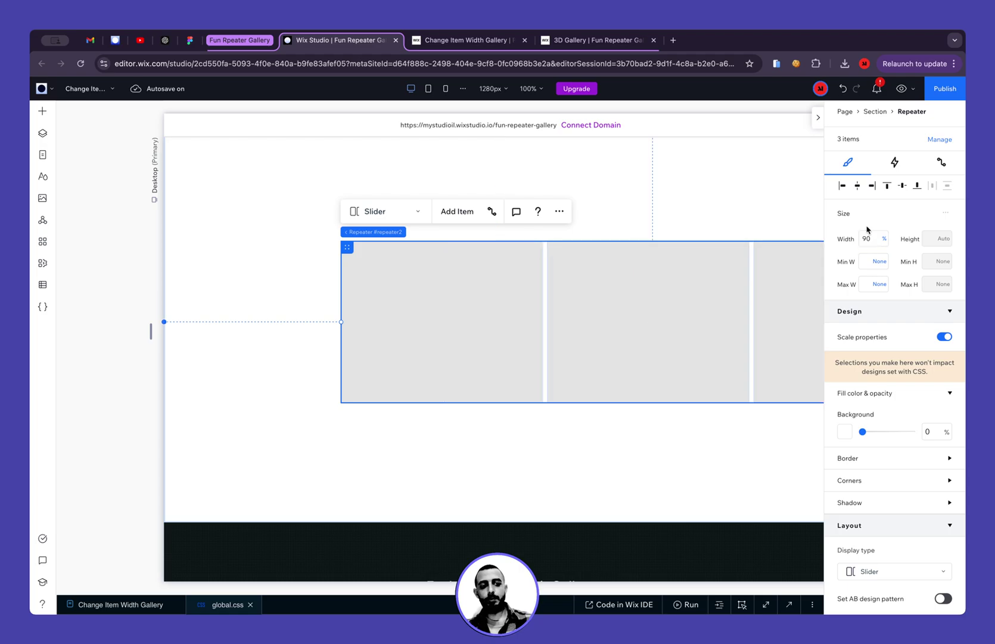
click(858, 186)
scroll(705, 179, right, 3)
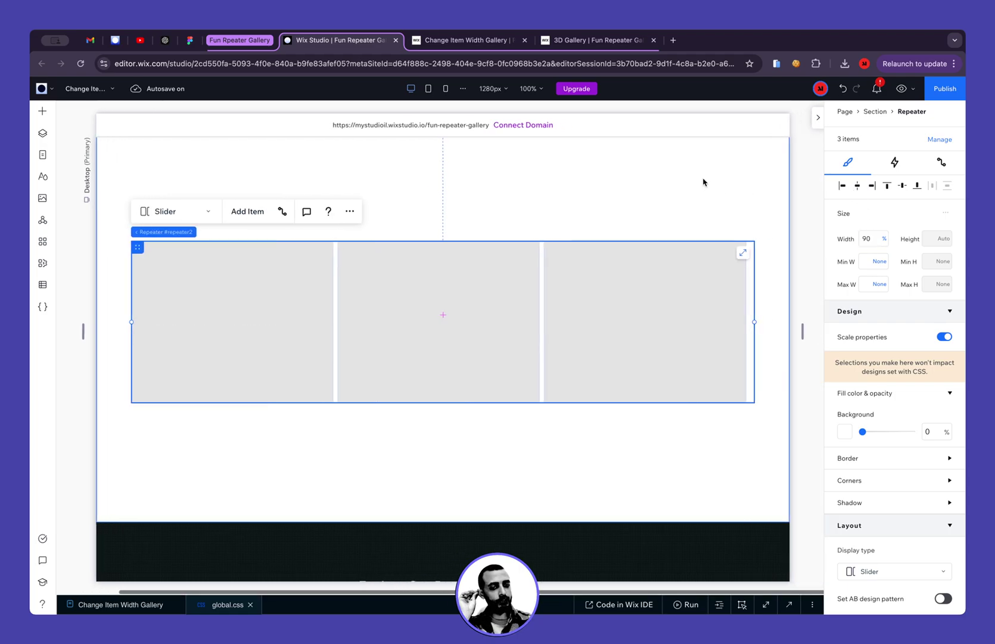
- Set the width of the repeater's items to 10 vw
click(310, 312)
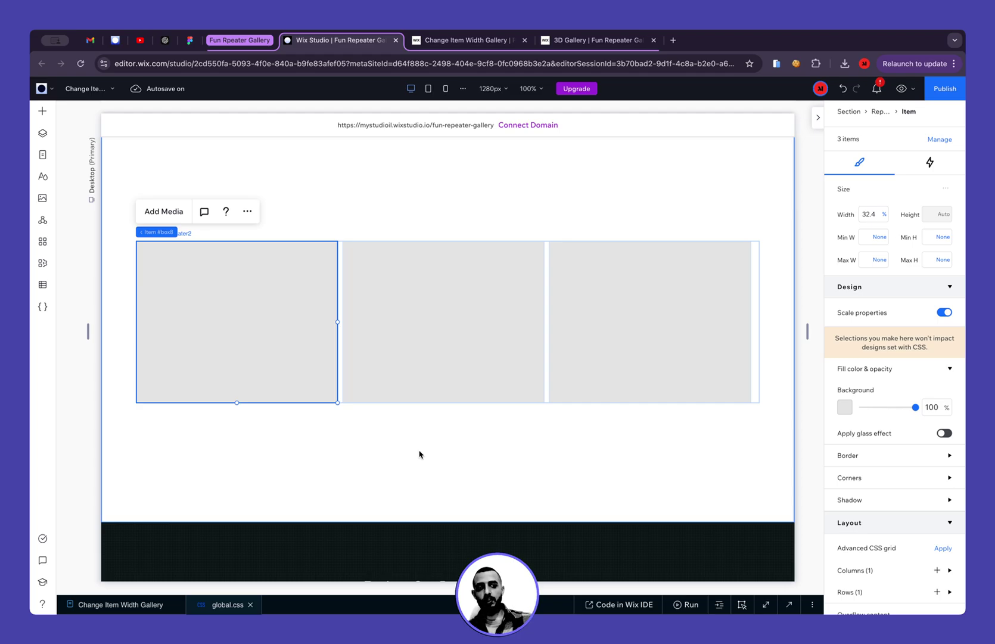
click(865, 215)
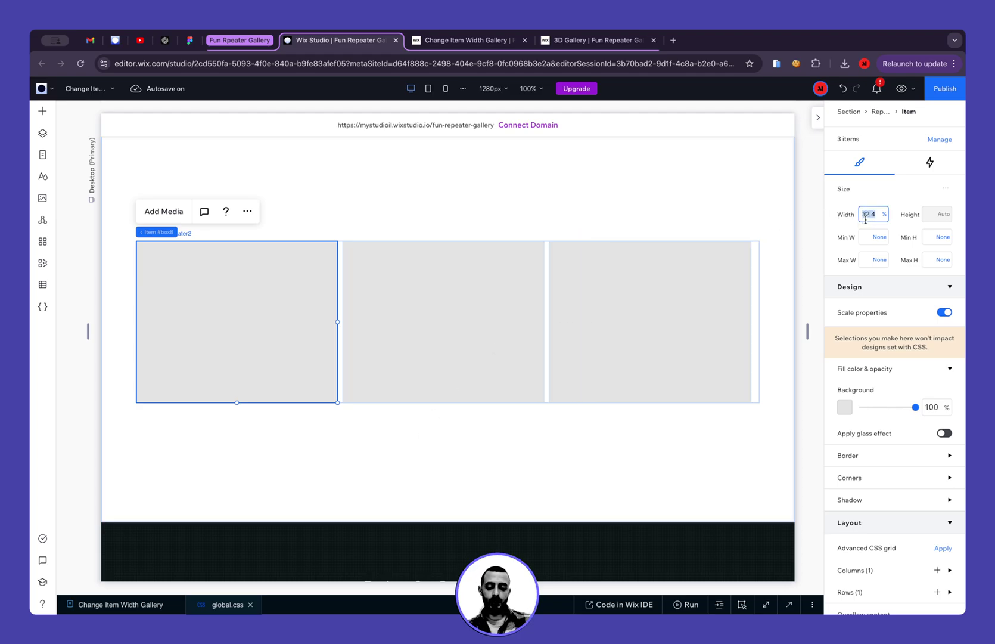
text(10 )
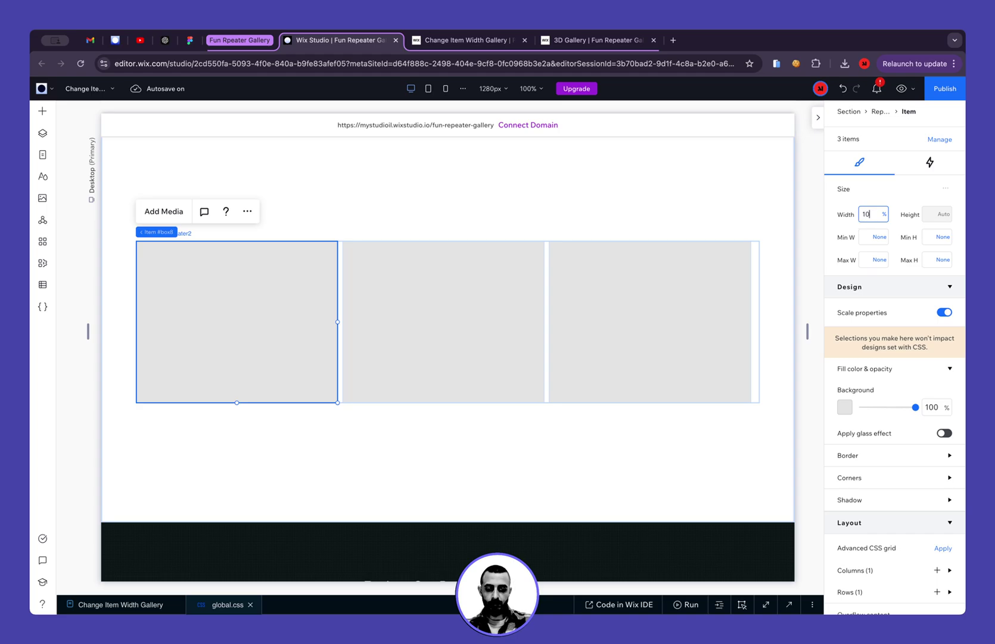
text(vw)
key(Return)
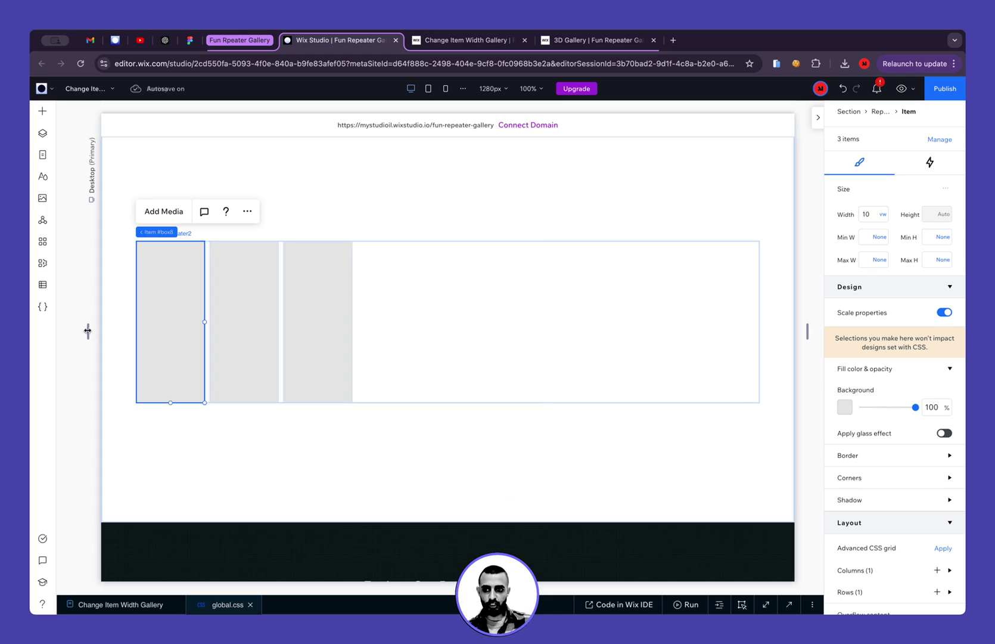
- Inspect the size settings of the repeater and its items, and compare them with the portrait gallery section below
drag(88, 331, 151, 332)
click(461, 328)
click(461, 328)
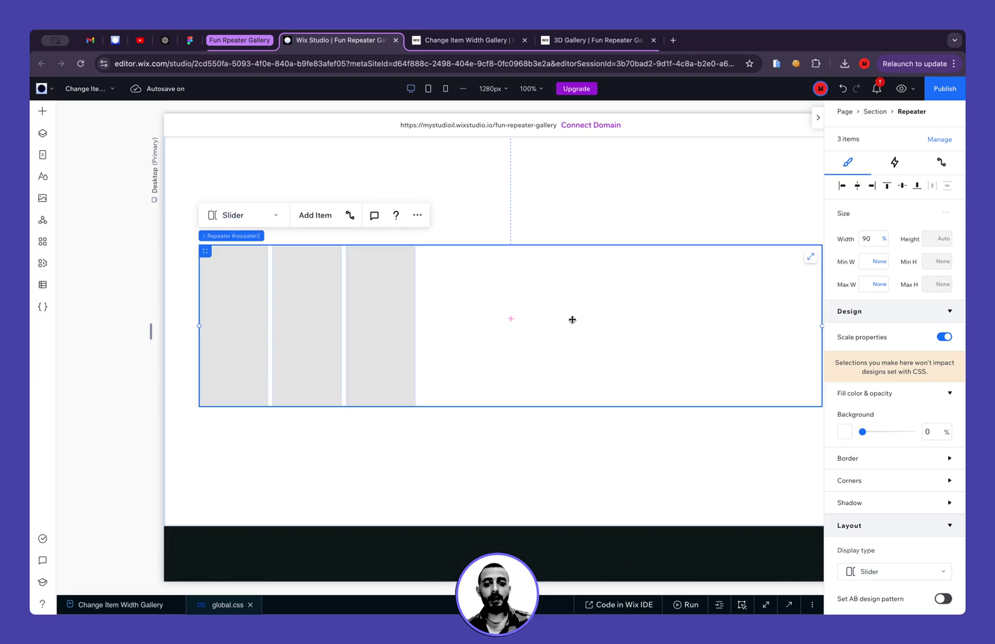
click(385, 314)
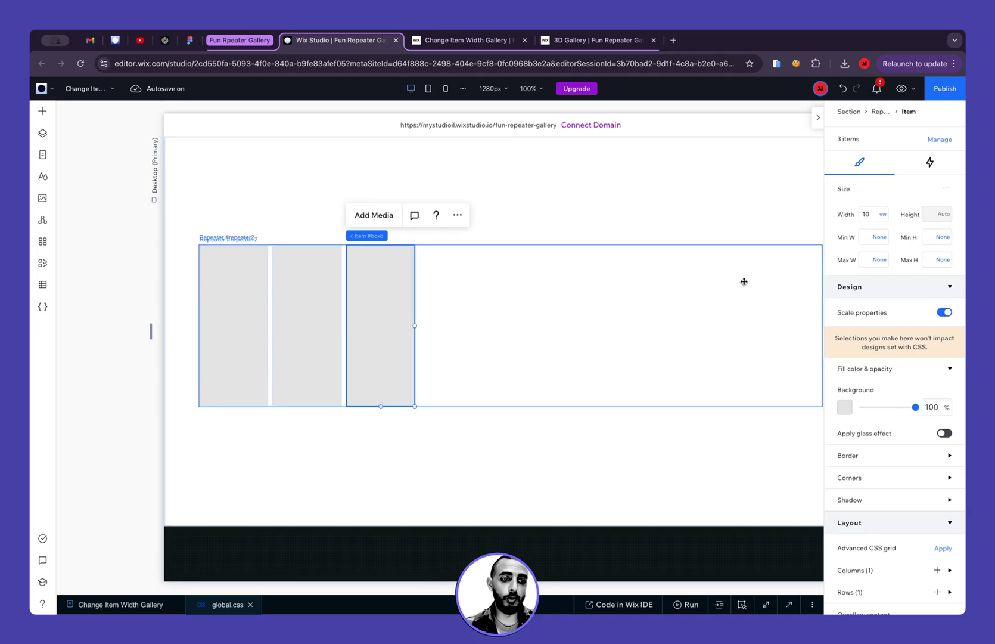
click(595, 317)
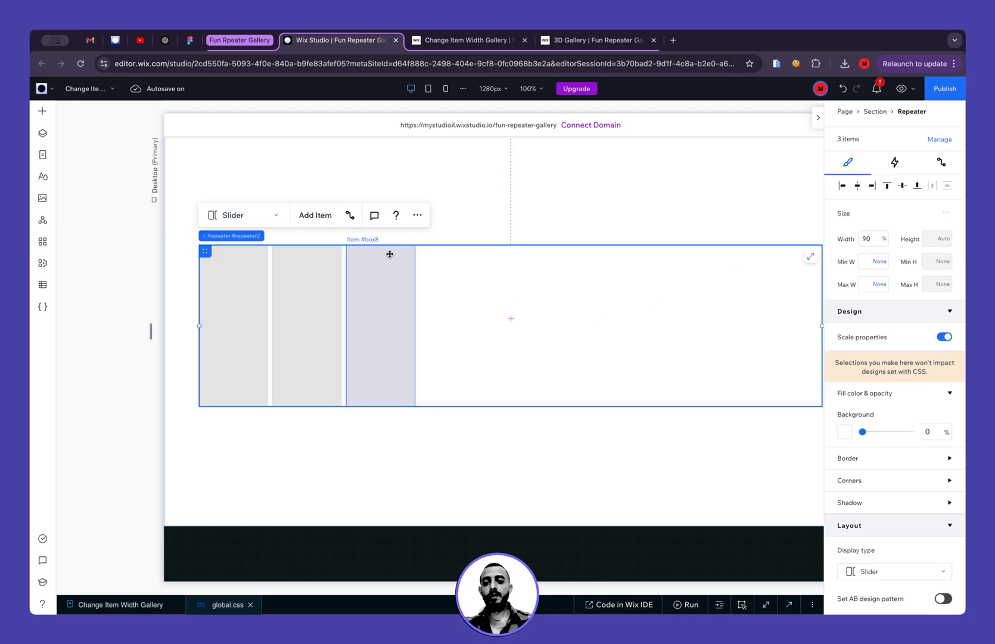
scroll(510, 281, down, 10)
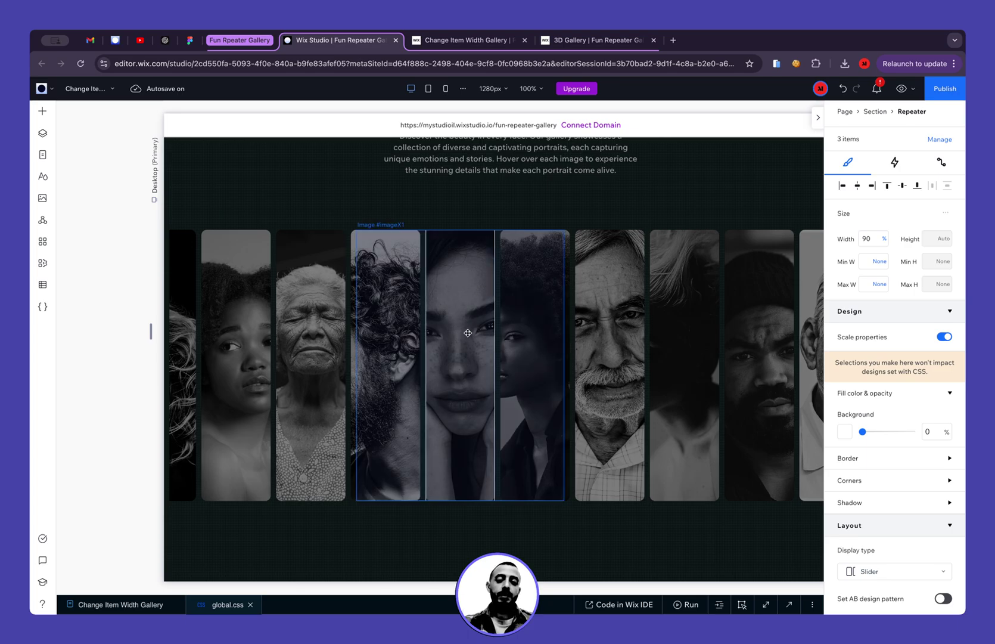
scroll(468, 332, up, 1)
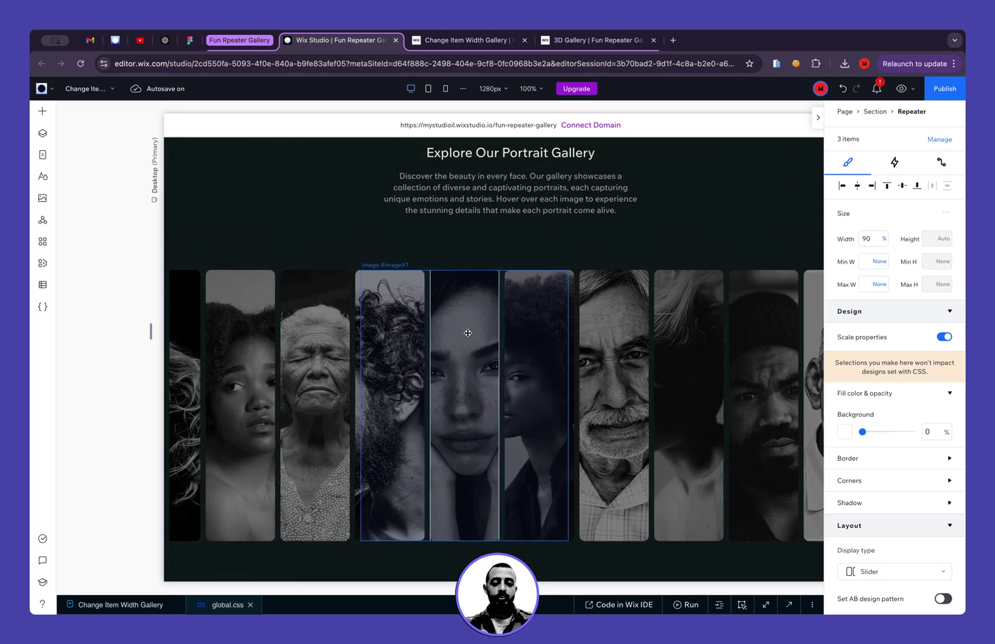
- Check the published portrait gallery's hover effect, and add a container in the blank section above the repeater's empty area
click(459, 40)
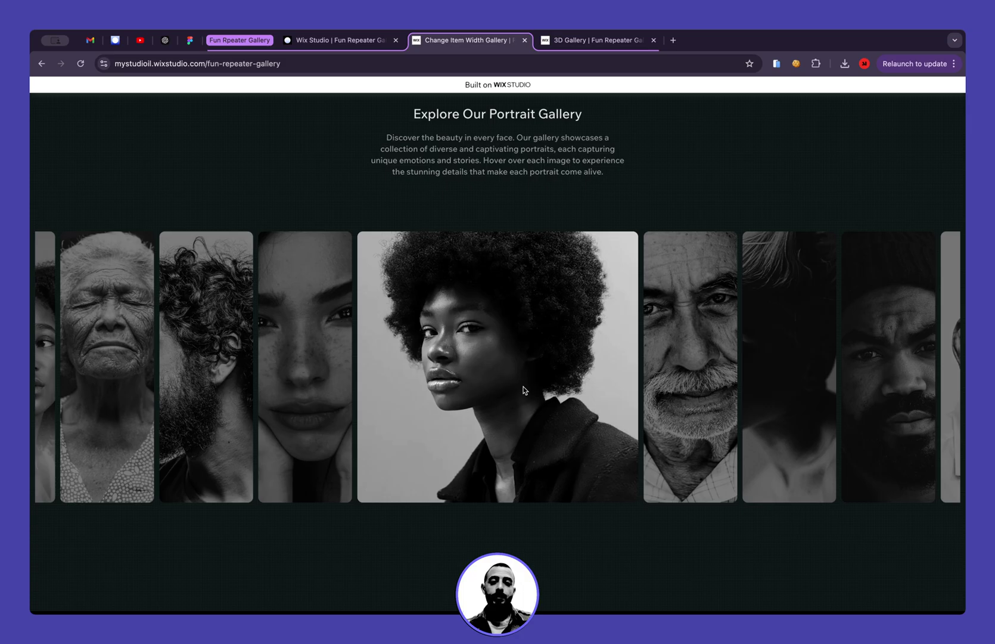
click(360, 40)
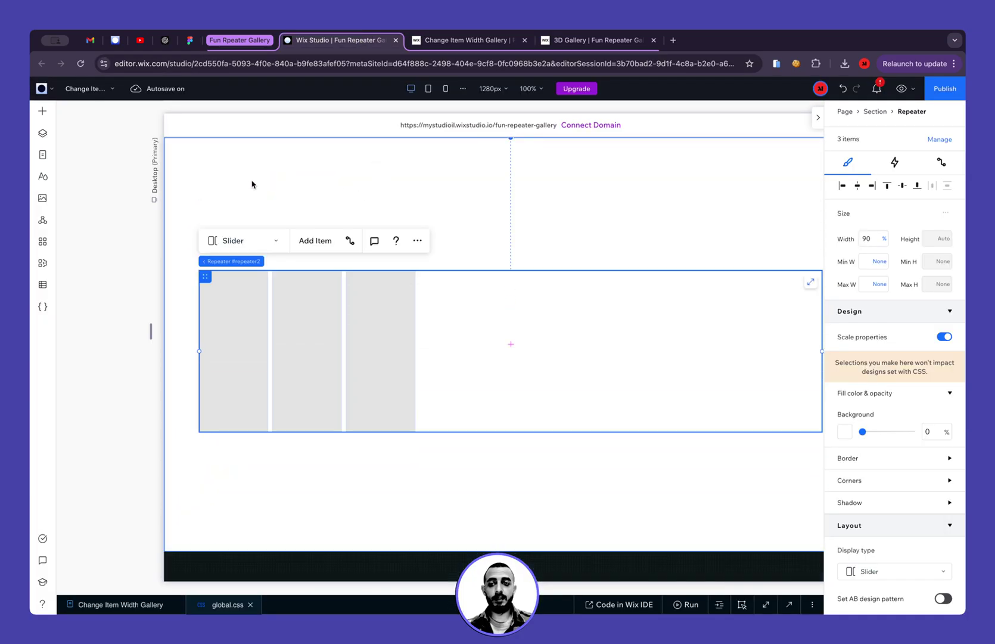
click(43, 109)
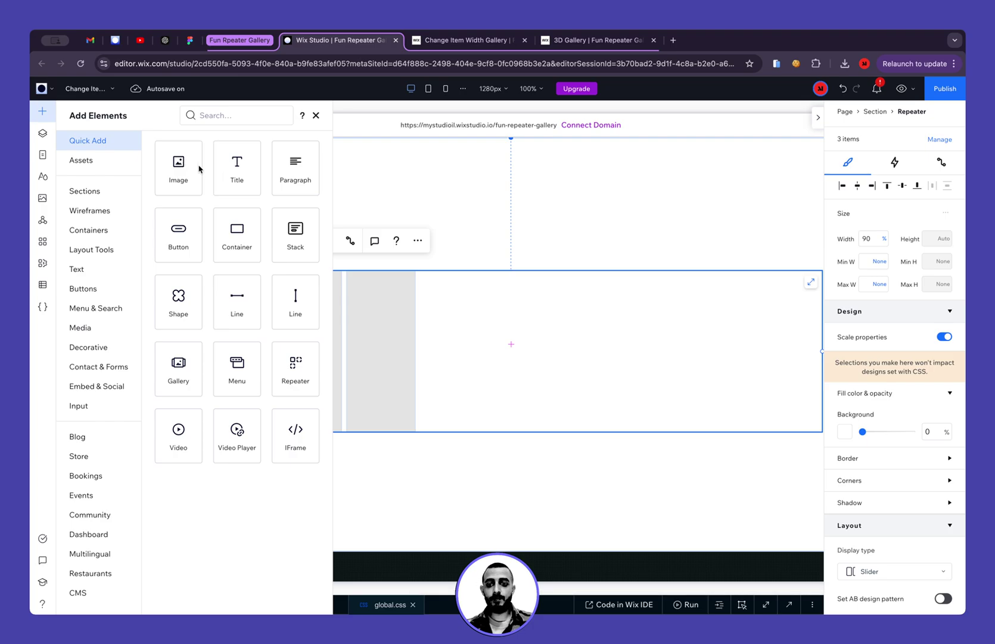
drag(249, 224, 553, 213)
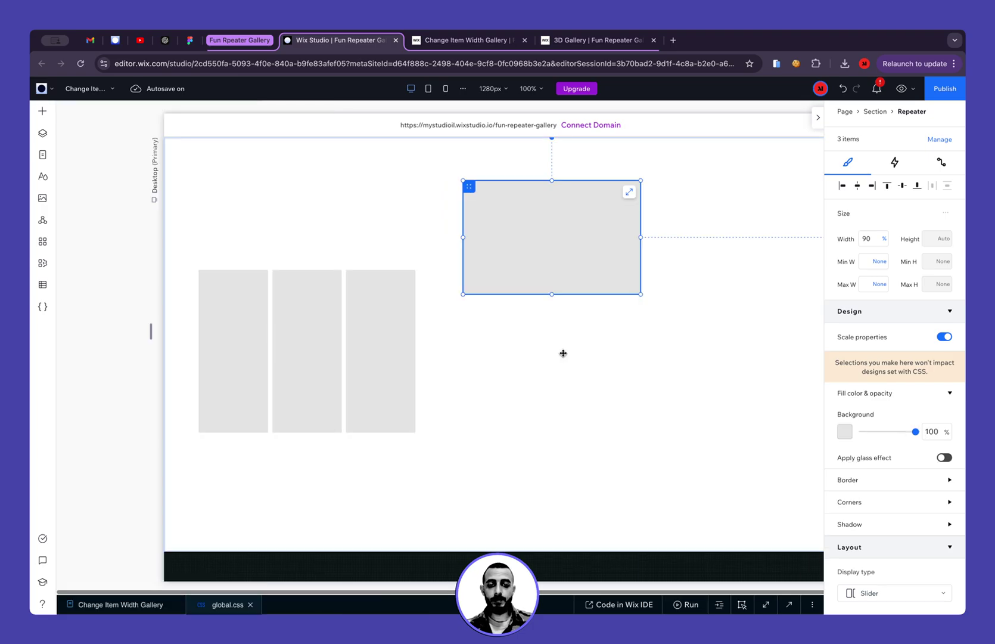
- Rename the section's repeater layer to "Gallery Repeater"
click(42, 133)
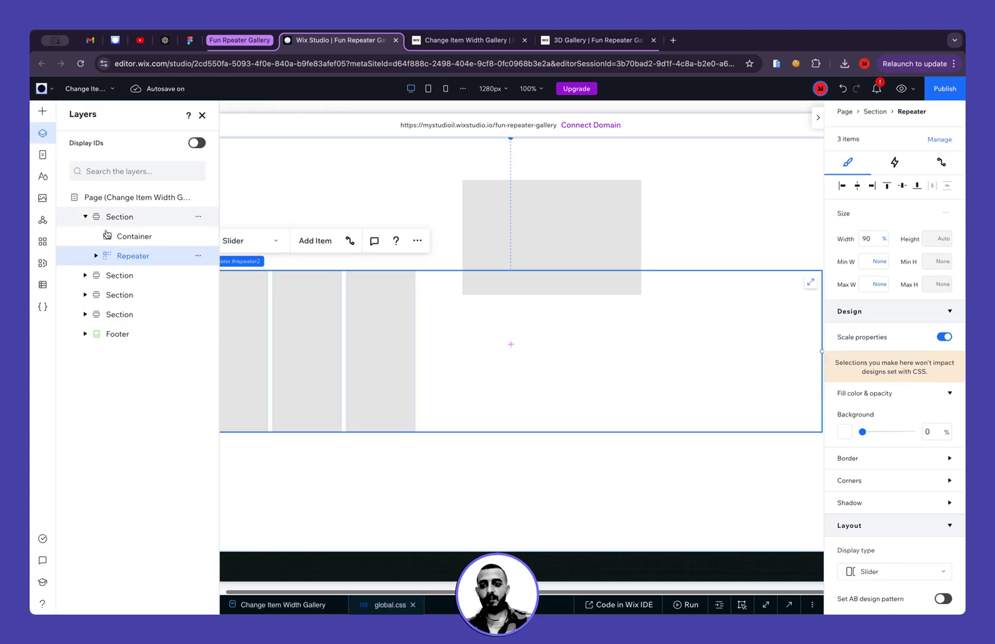
double_click(131, 259)
key(Left)
text(llery)
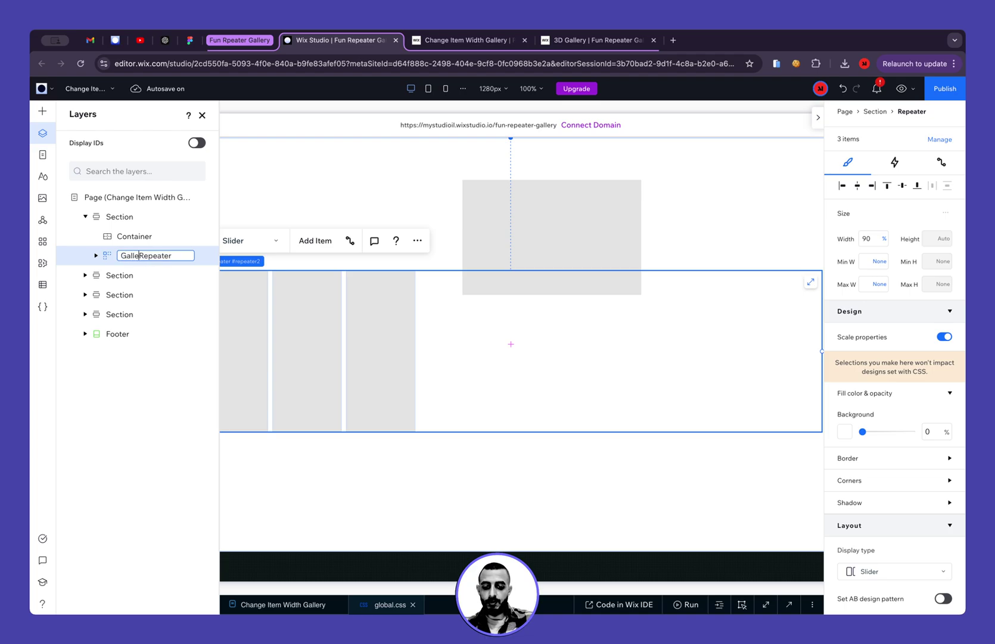
key(Return)
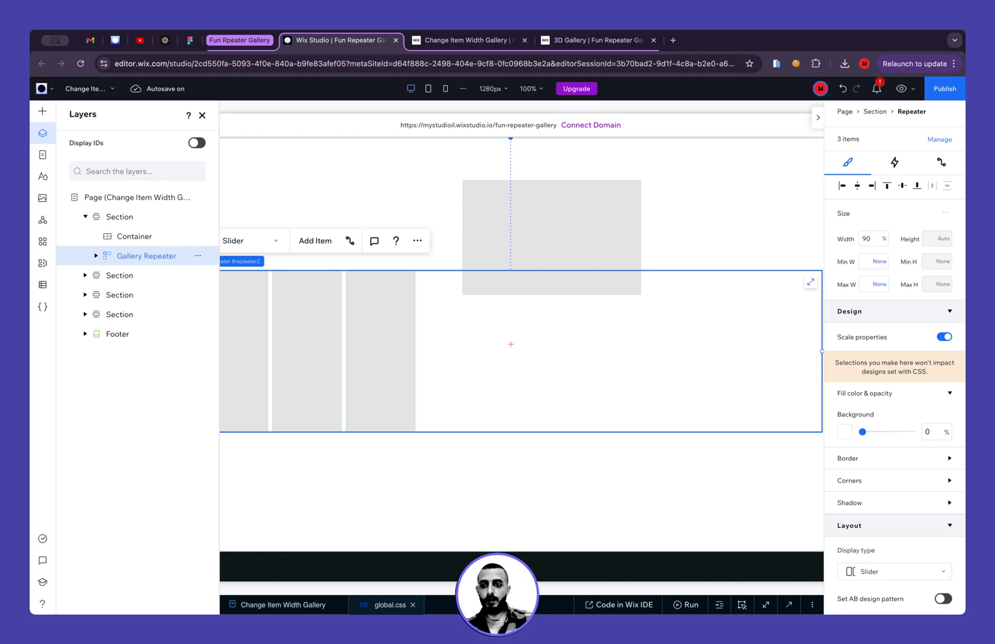
- Rename the new container's layer to "Content Wrapper"
click(128, 239)
double_click(140, 237)
text(Content)
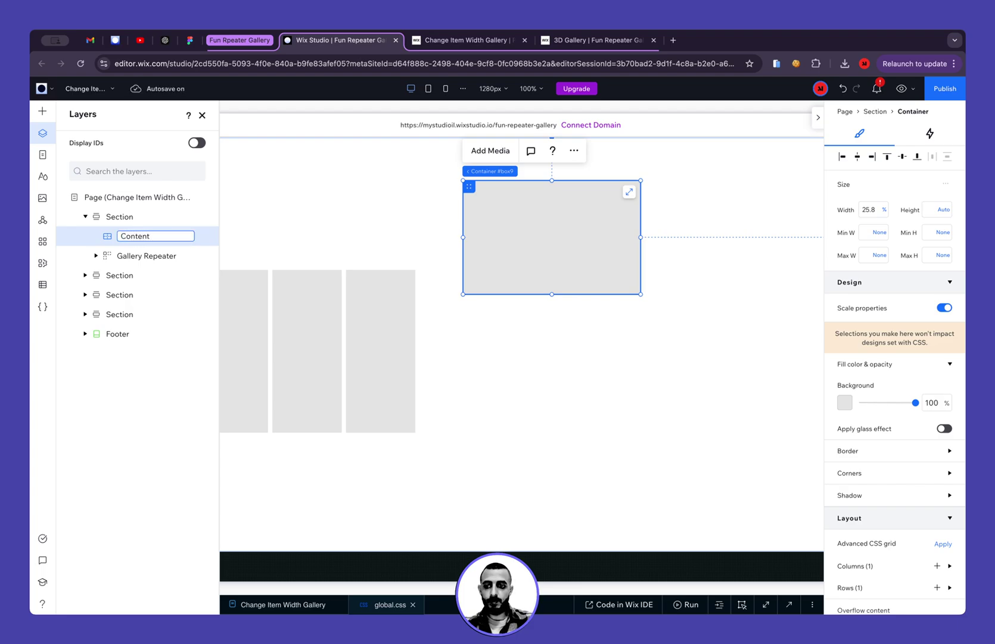
text( Wrapper)
key(Return)
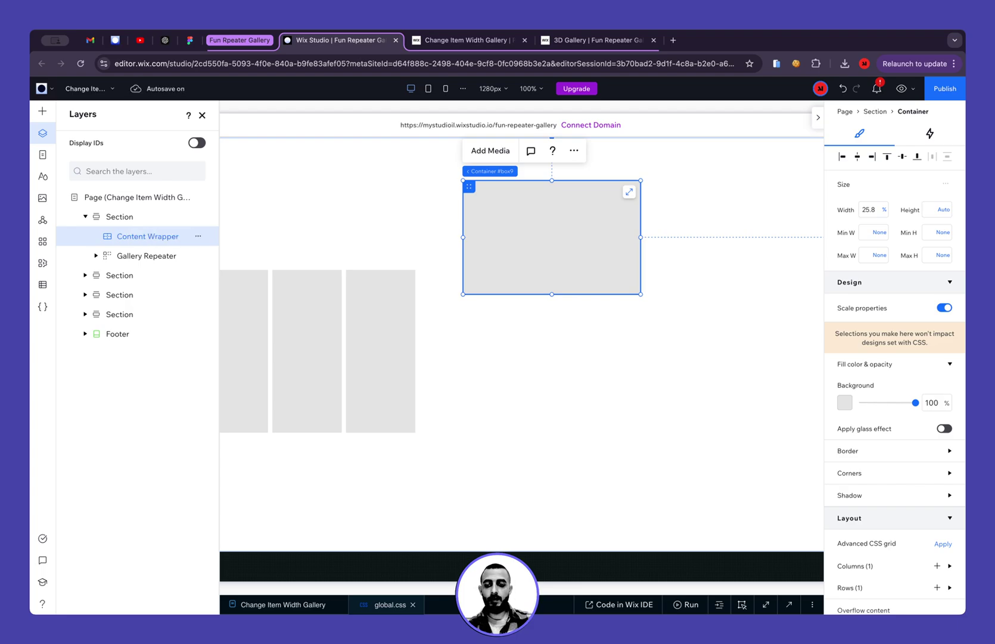
click(202, 115)
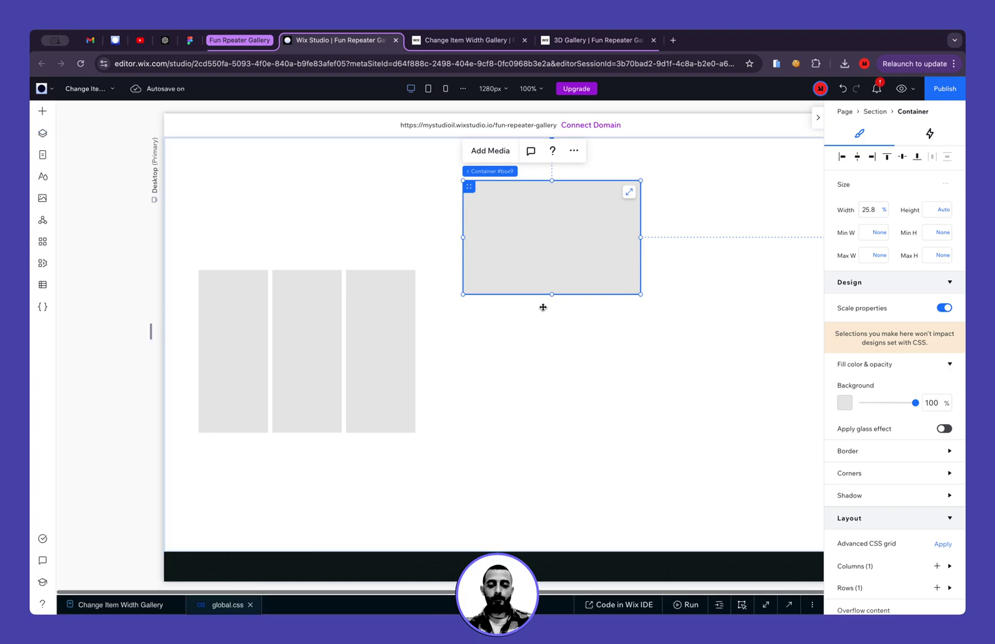
- Fill the container with the light purple theme color #959EE5 and enlarge it to about 32.6% width
click(844, 403)
click(882, 455)
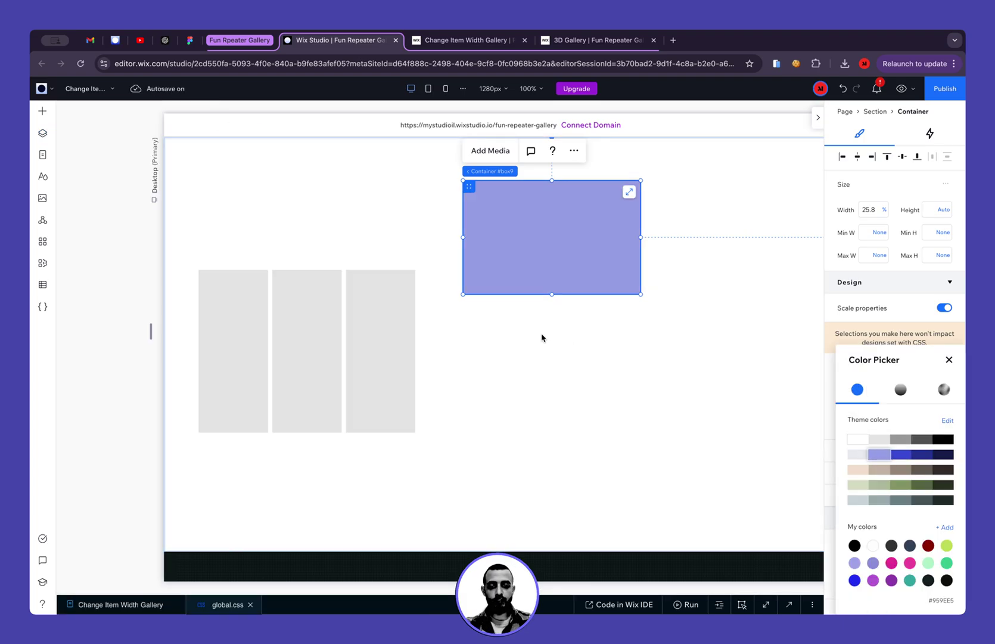
click(527, 341)
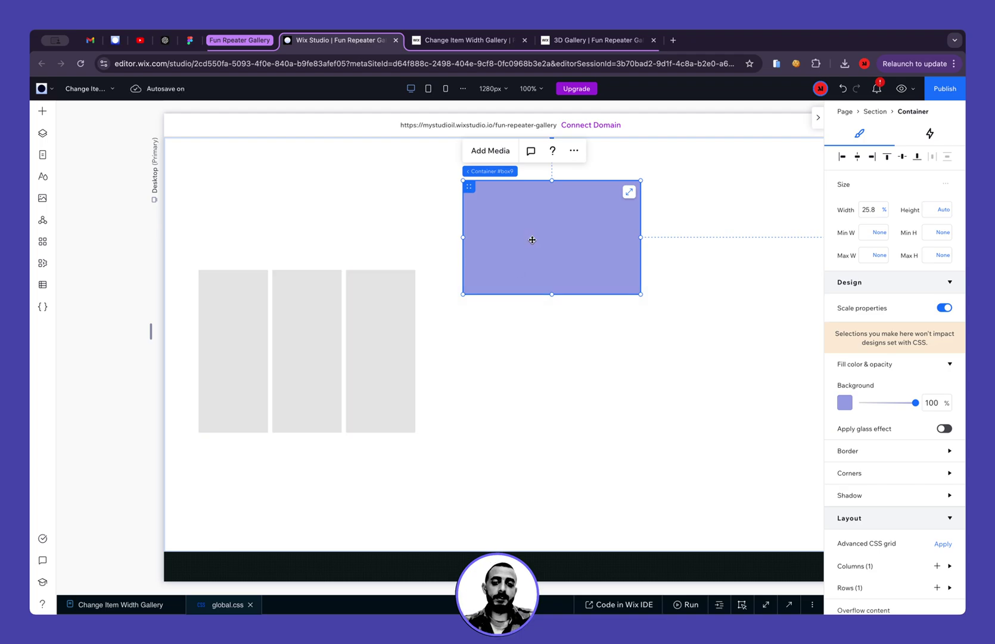
drag(641, 293, 687, 324)
- Add an image inside the purple container and align it to the container's top-left corner
click(42, 111)
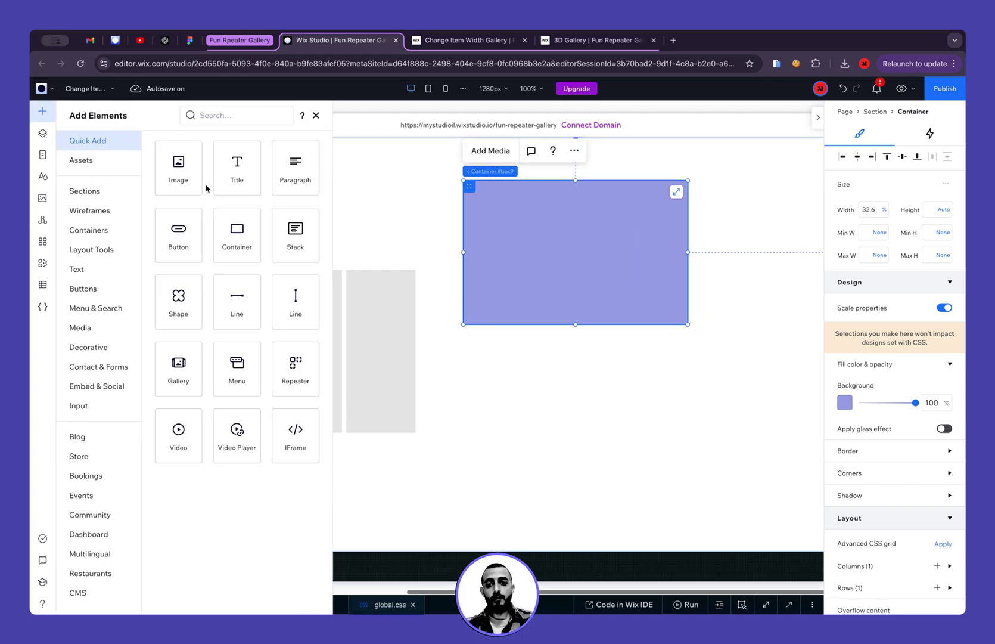
drag(196, 167, 565, 261)
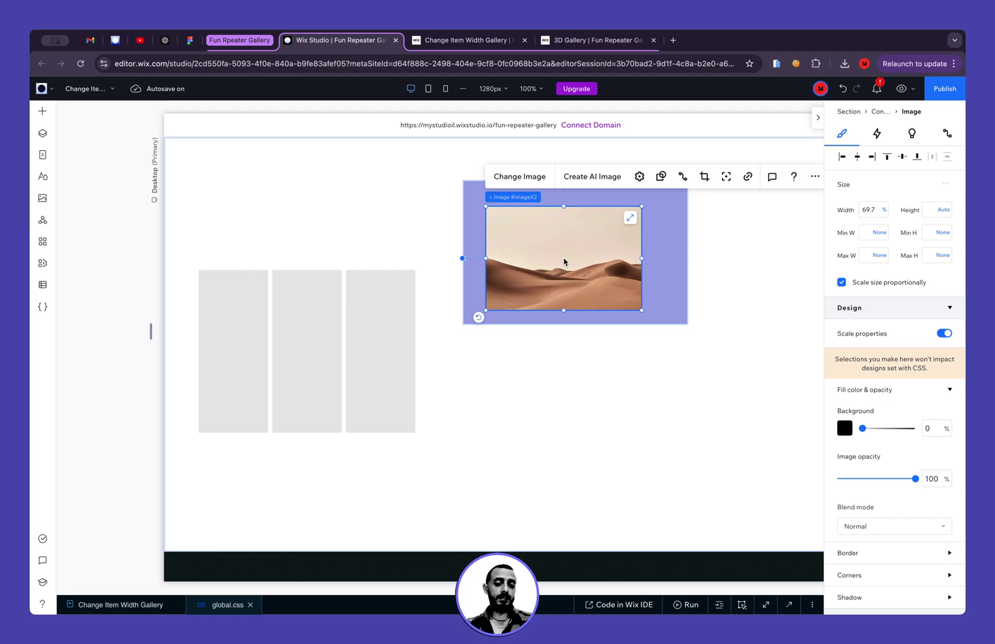
click(875, 211)
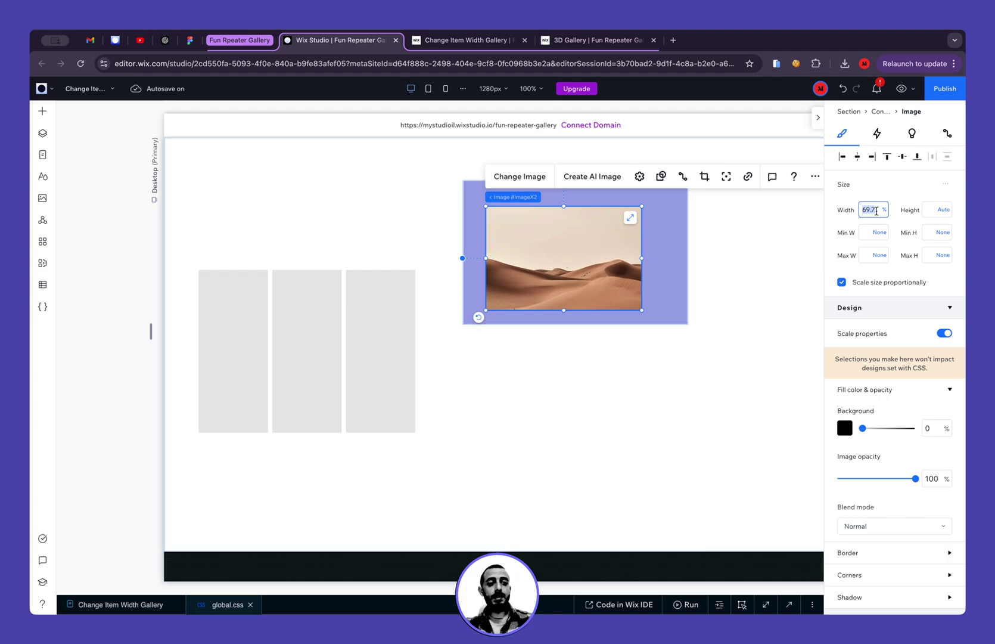
click(888, 156)
click(841, 156)
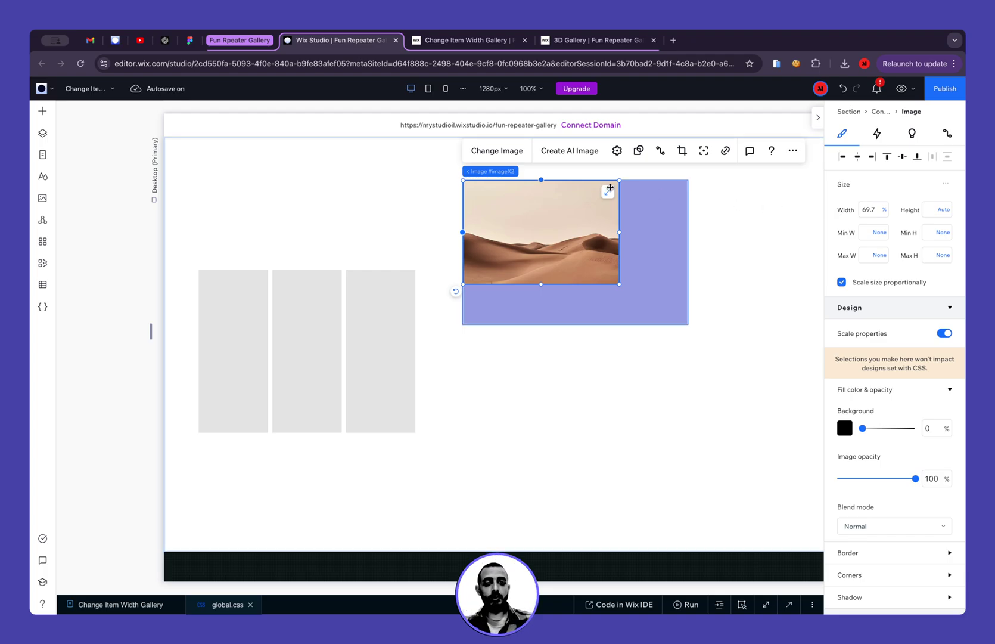
- Set the image's width and height to 100% of the container
click(866, 211)
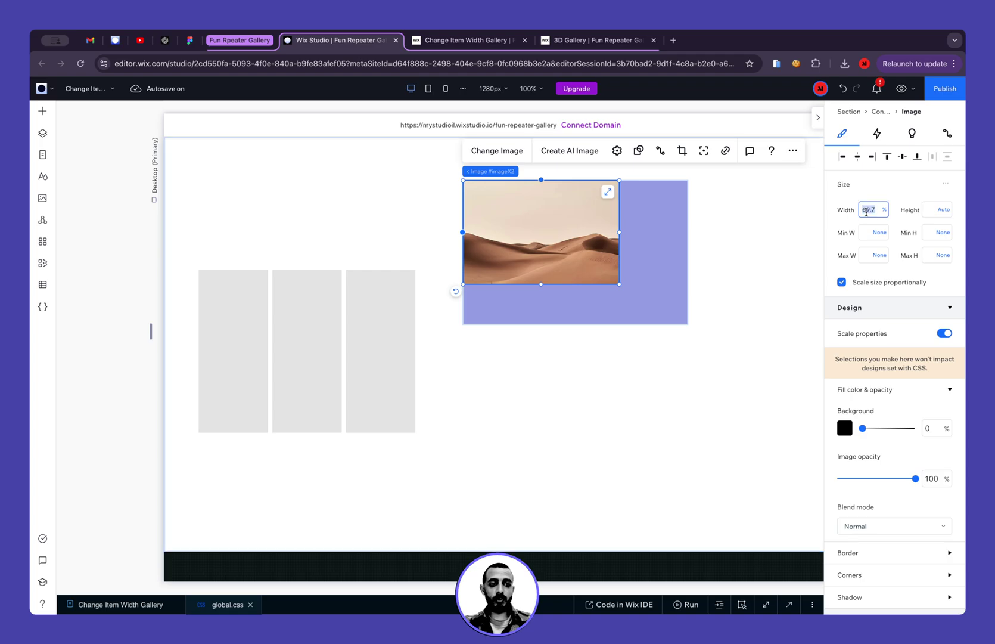
text(100)
key(Tab)
text(100)
key(Return)
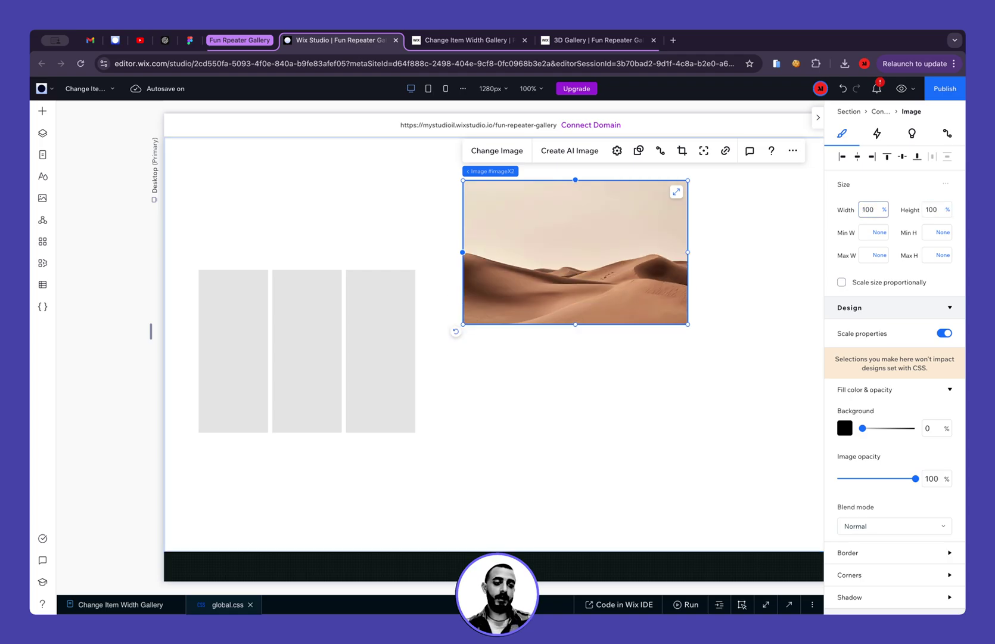
click(747, 225)
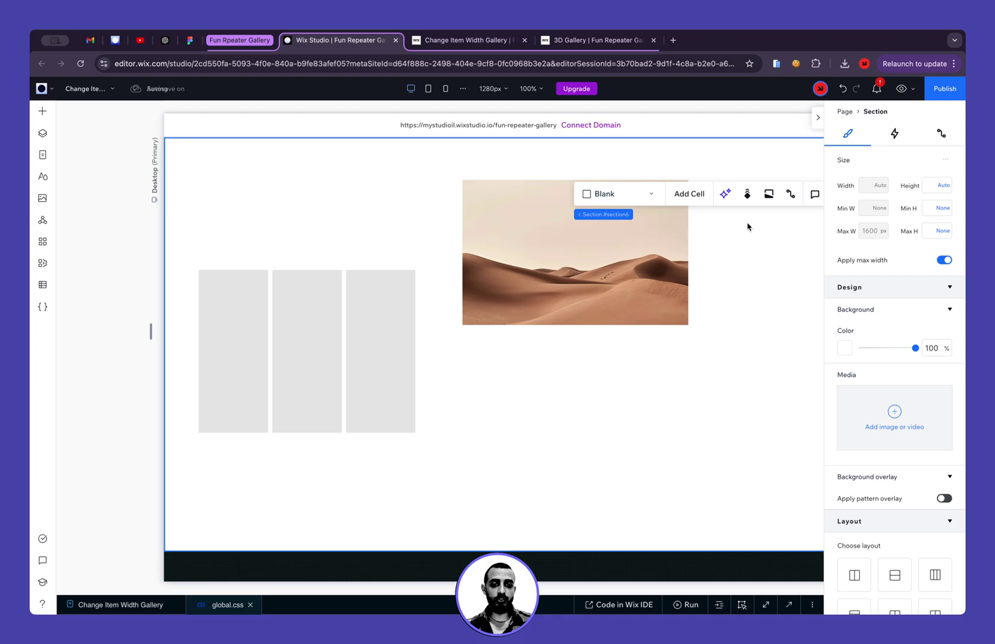
- Move the container with its image into the repeater's third item
click(553, 229)
click(510, 171)
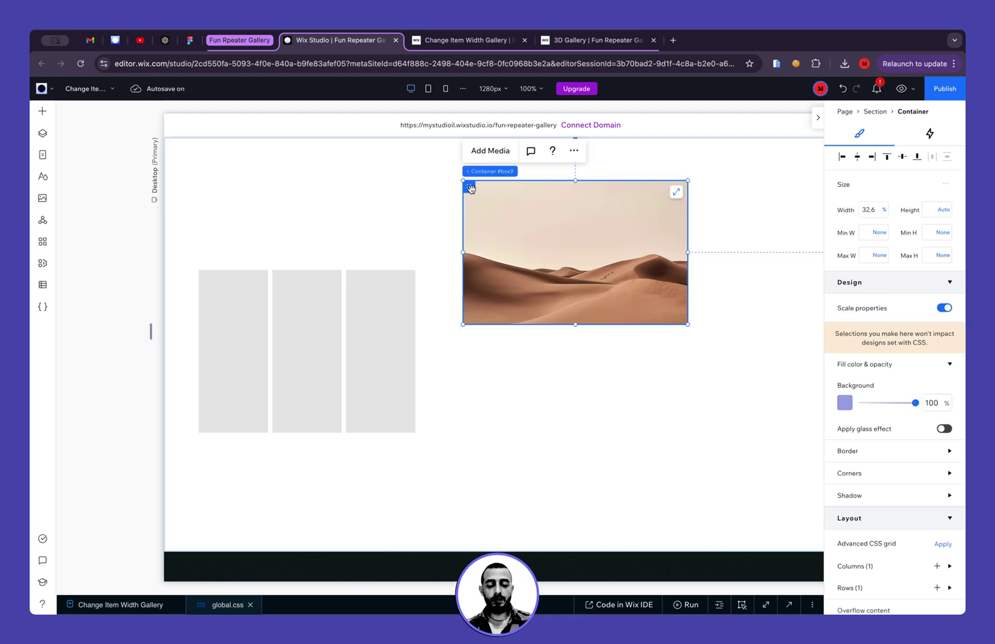
drag(471, 189, 362, 296)
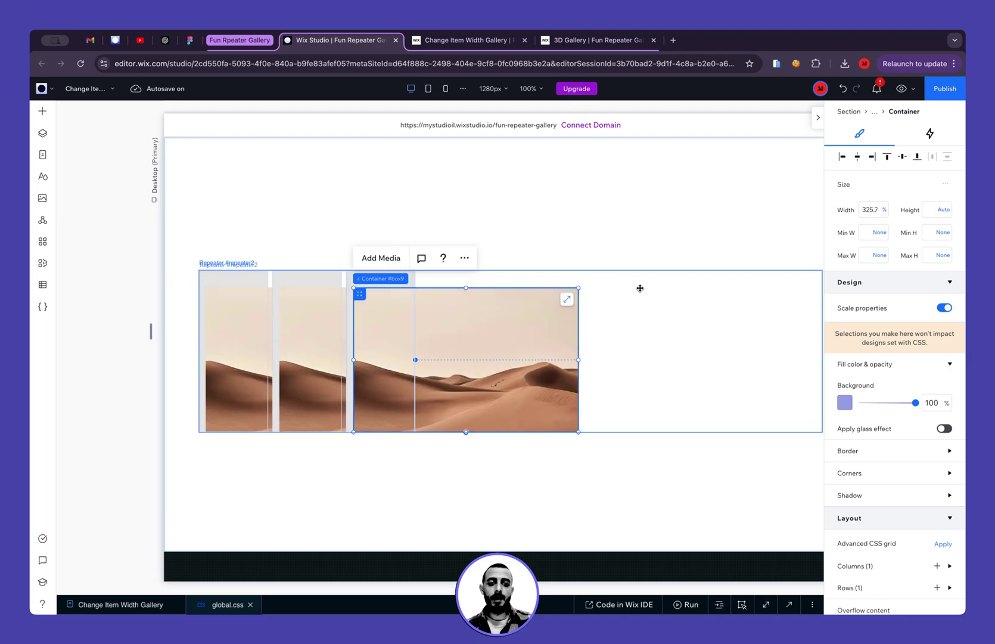
- Set the container's width and minimum height to 100% and align it to the top-left corner of the repeater item
click(863, 213)
text(10)
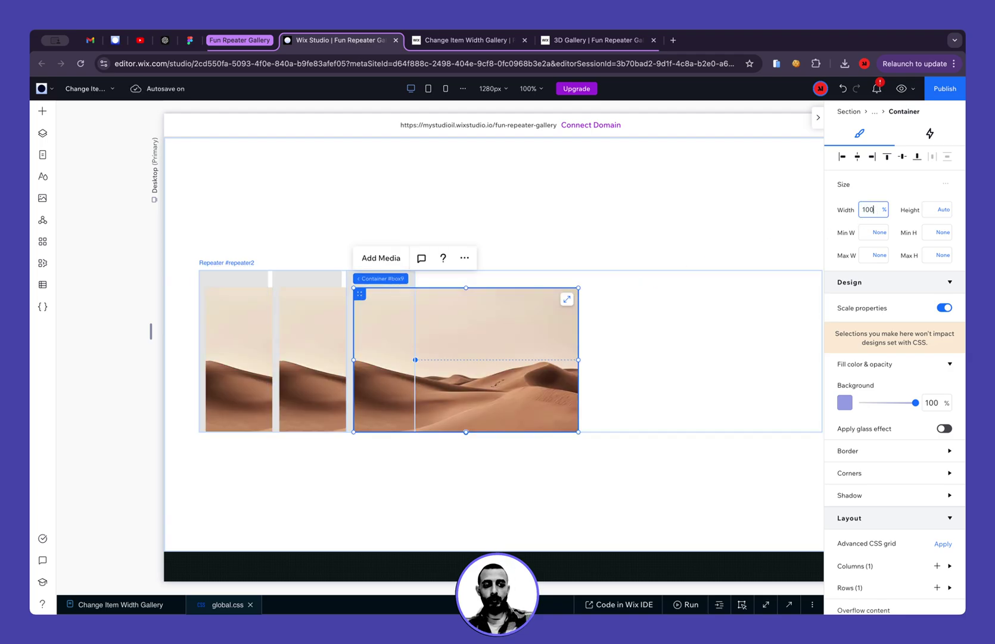
text(0)
key(Return)
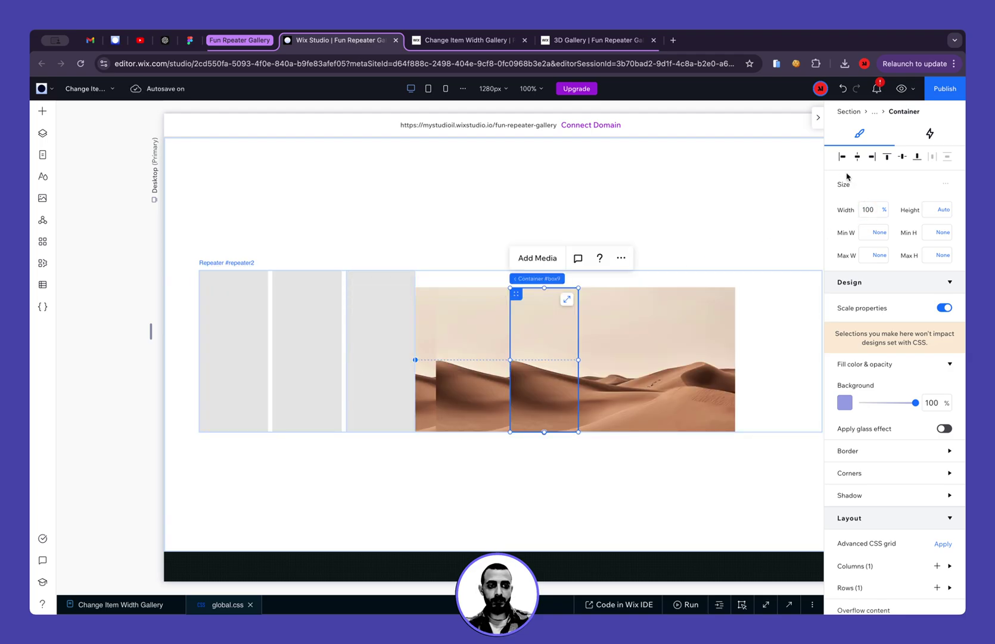
click(930, 234)
text(100)
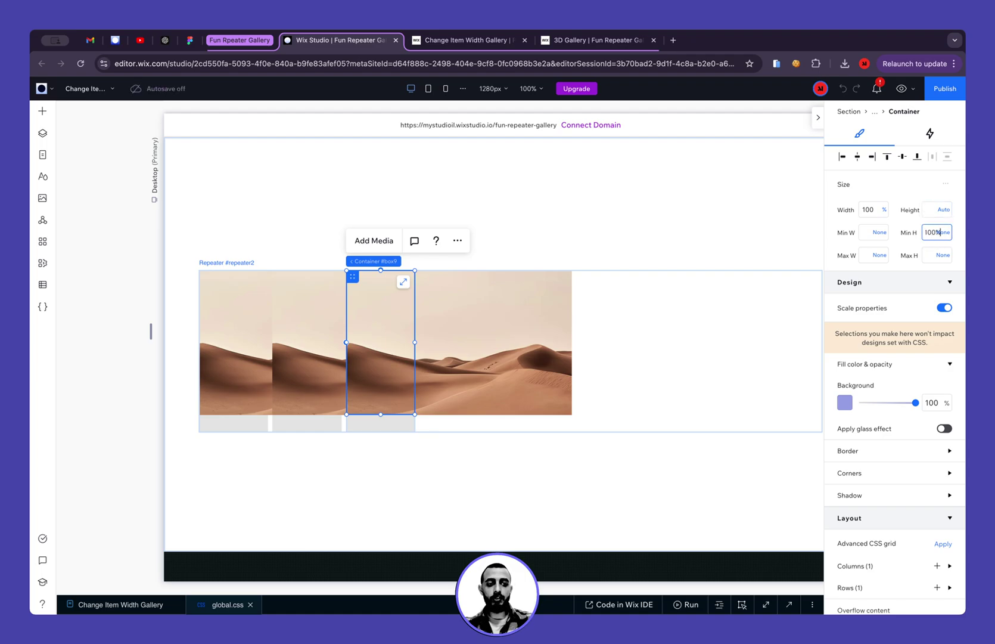
key(Return)
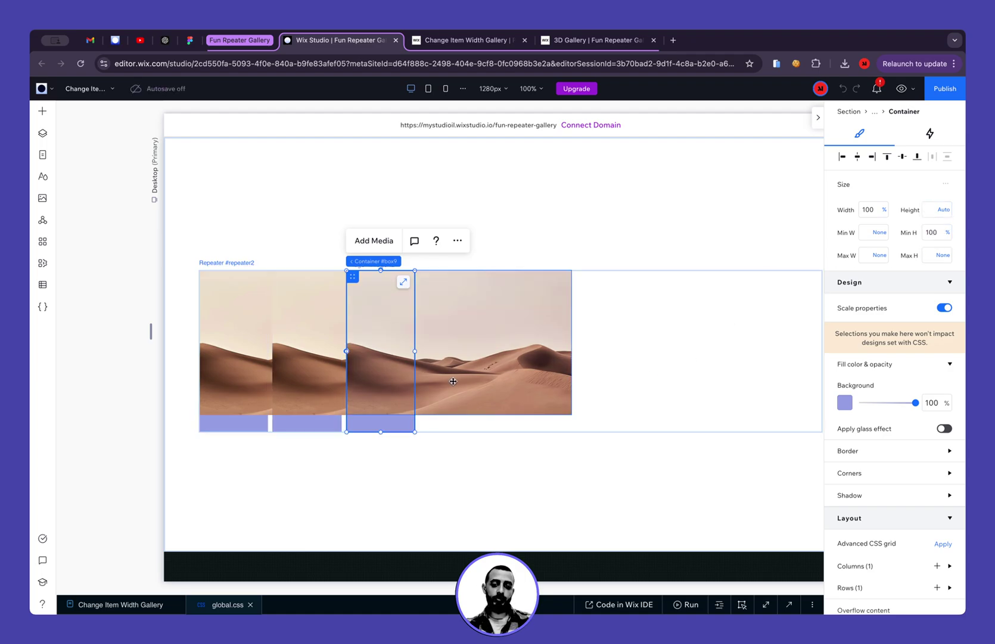
- Set the image's width to 100%, and stretch it to fill the container inside the repeater item
click(383, 375)
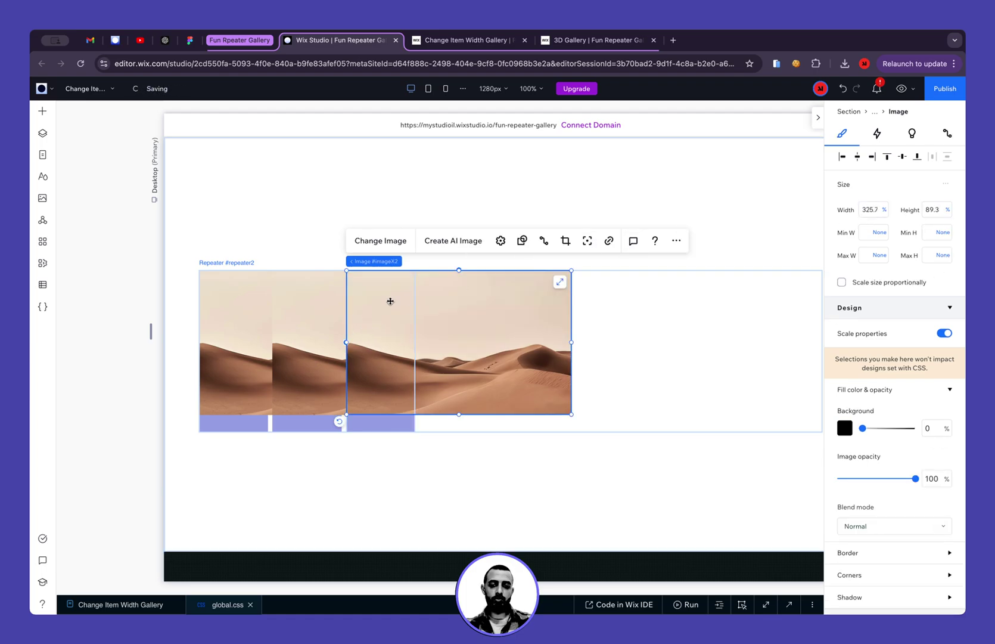
click(870, 209)
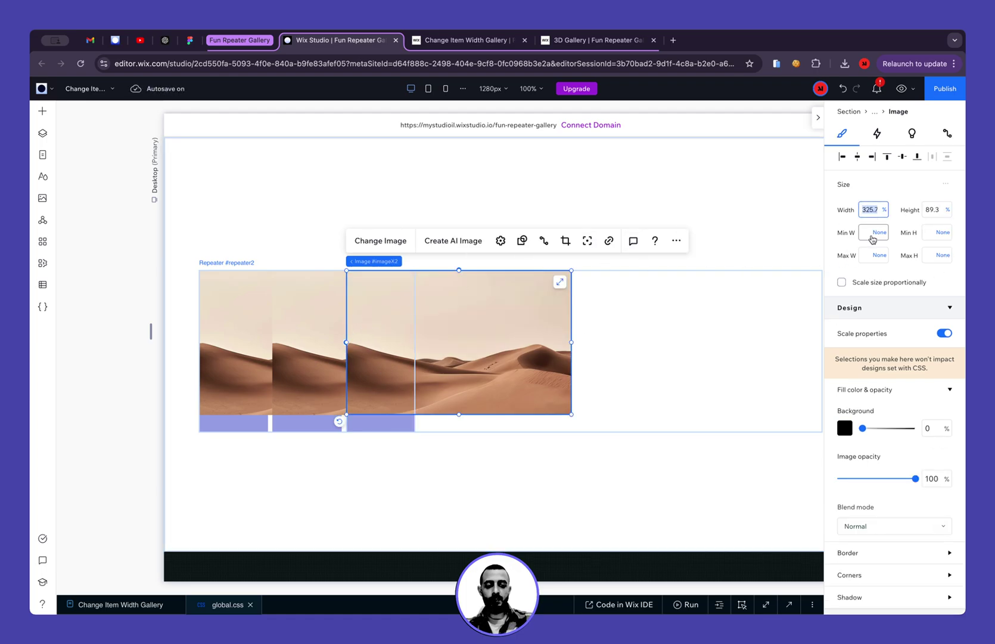
text(100)
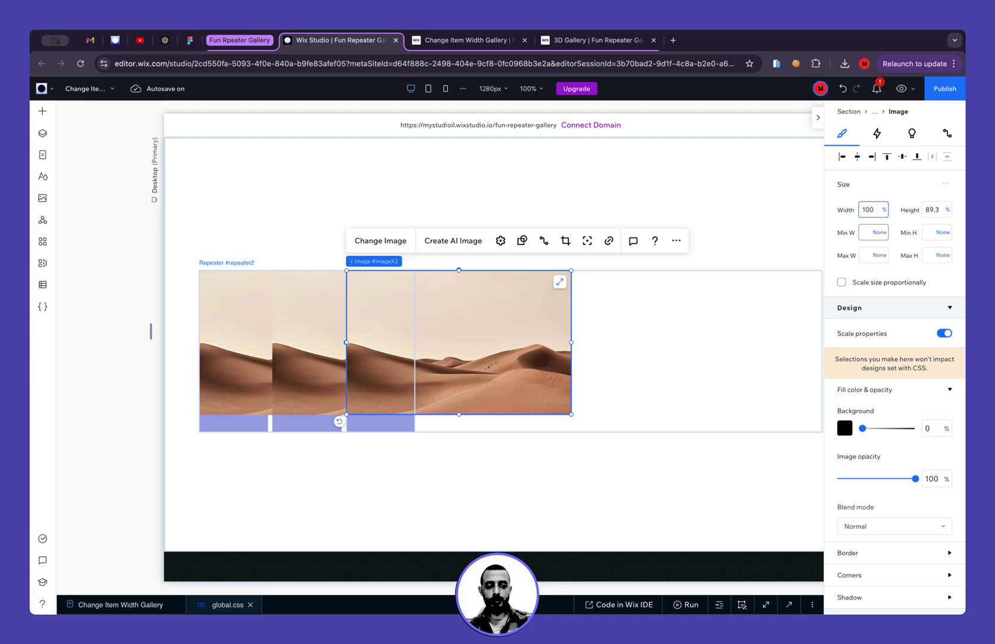
key(Return)
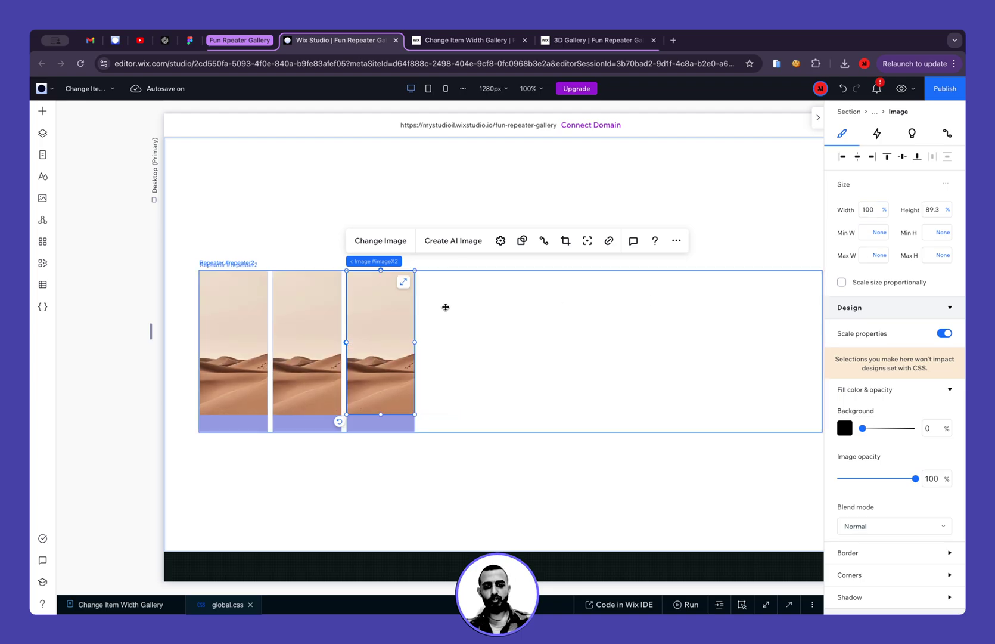
click(403, 283)
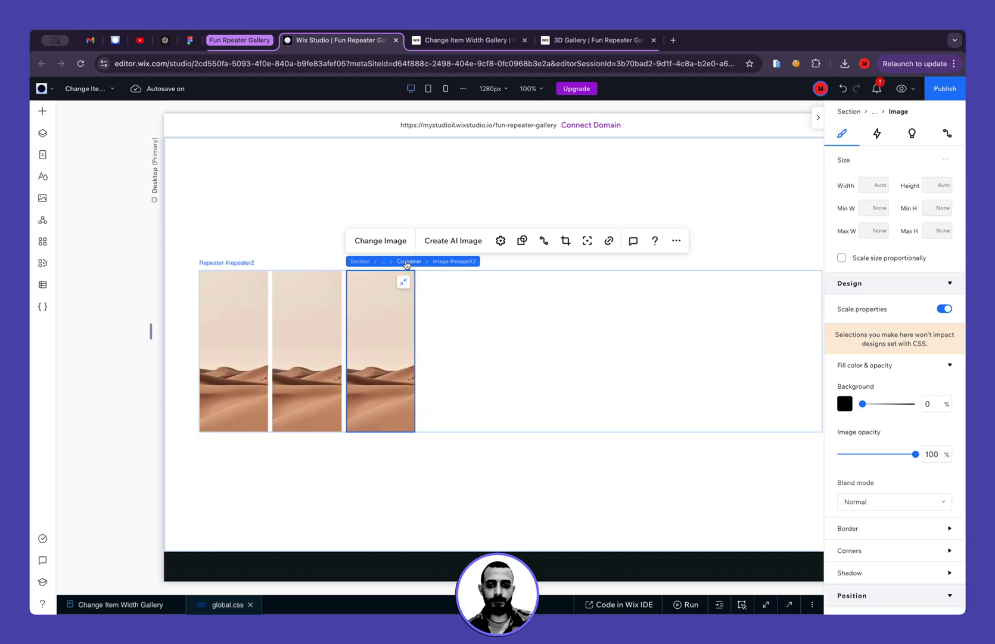
click(407, 264)
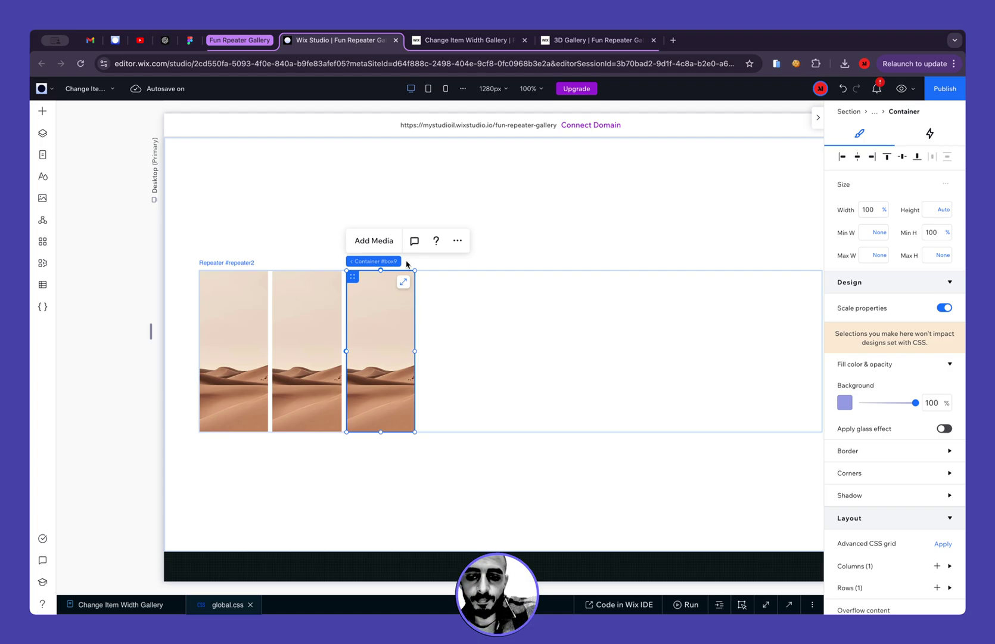
- Select the repeater and open the global.css code at the "Change Width" styles for .scale-width .card
click(531, 364)
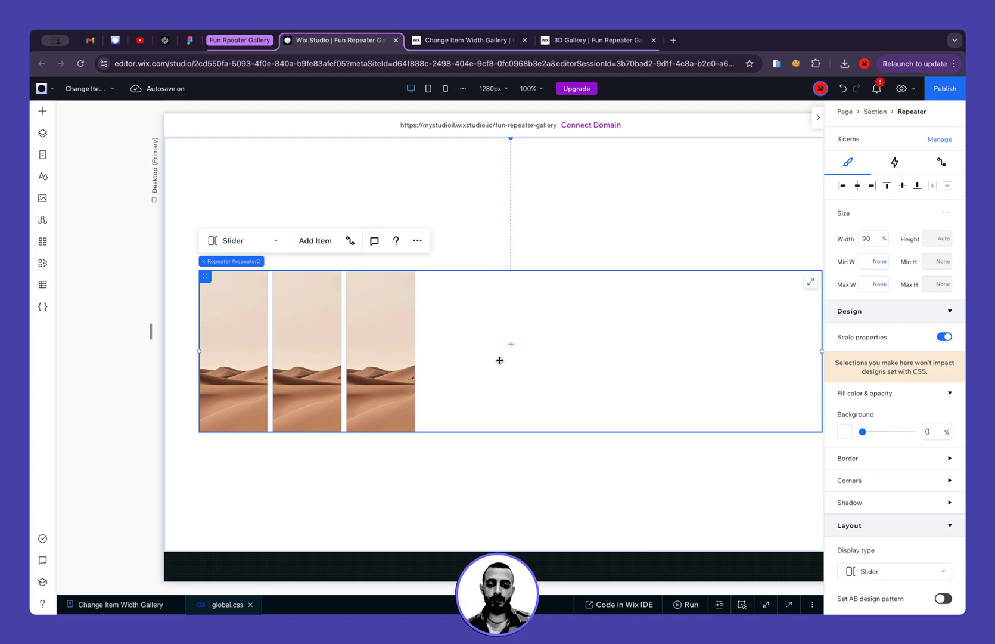
scroll(518, 398, down, 3)
scroll(519, 398, up, 2)
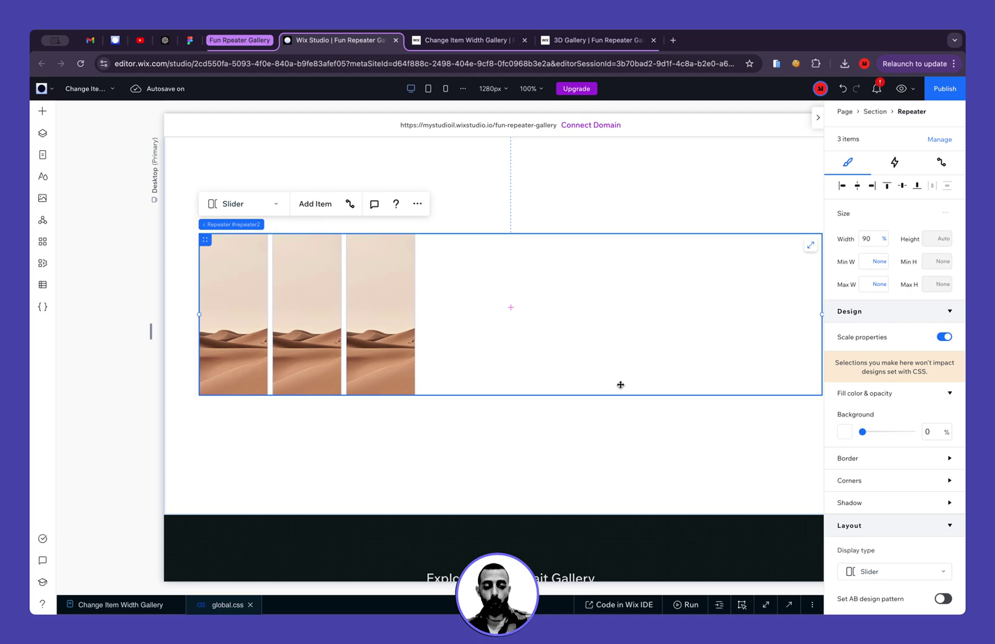
click(788, 602)
scroll(308, 508, up, 3)
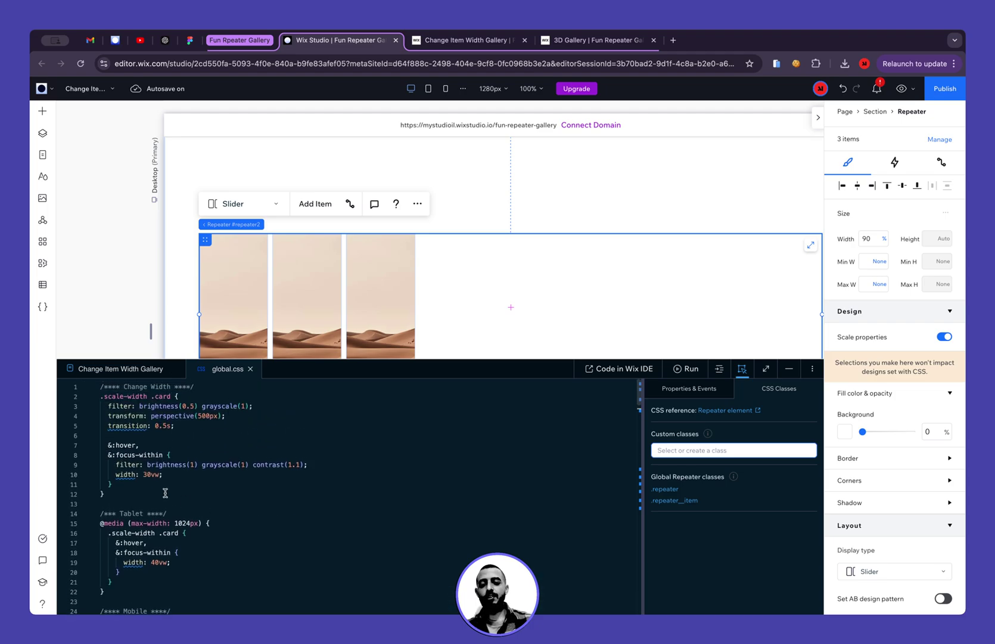
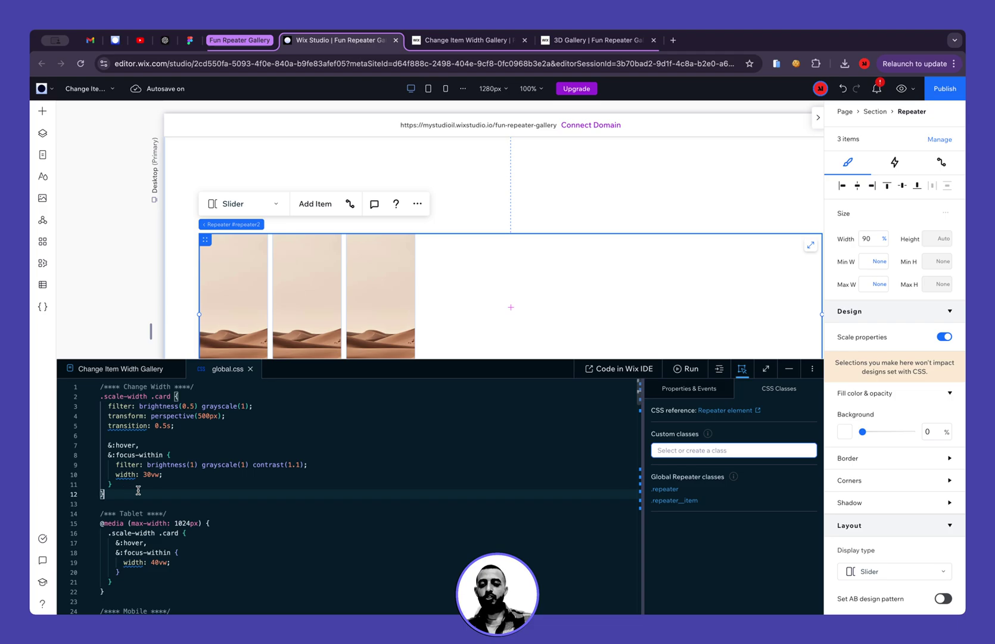
- Delete the transform: perspective(500px) line from the .scale-width .card rule in global.css
click(188, 435)
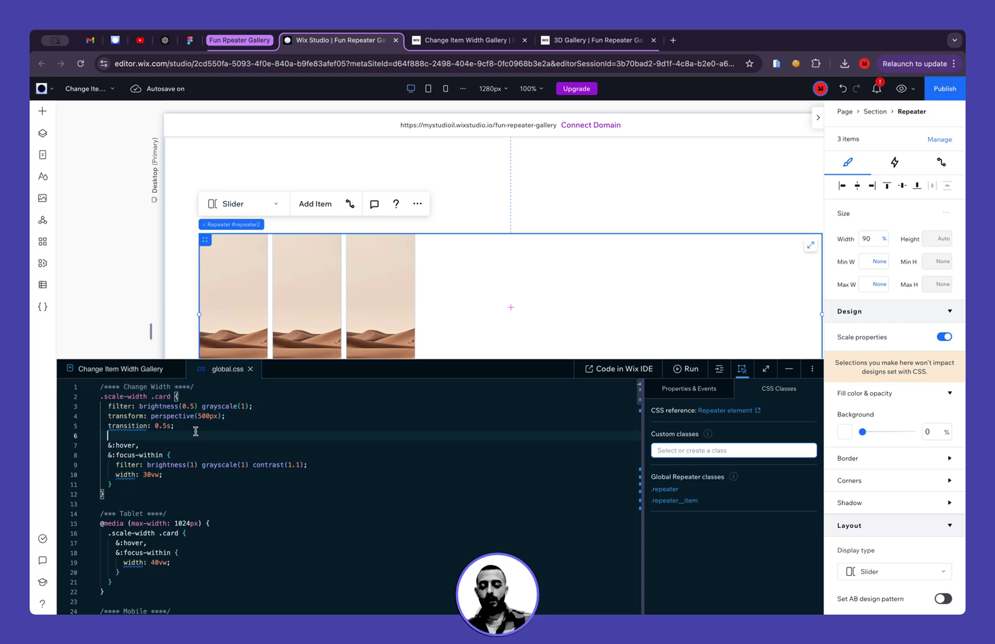
click(241, 417)
key(shift+Down)
key(Right)
key(Up)
key(End)
key(shift+Up)
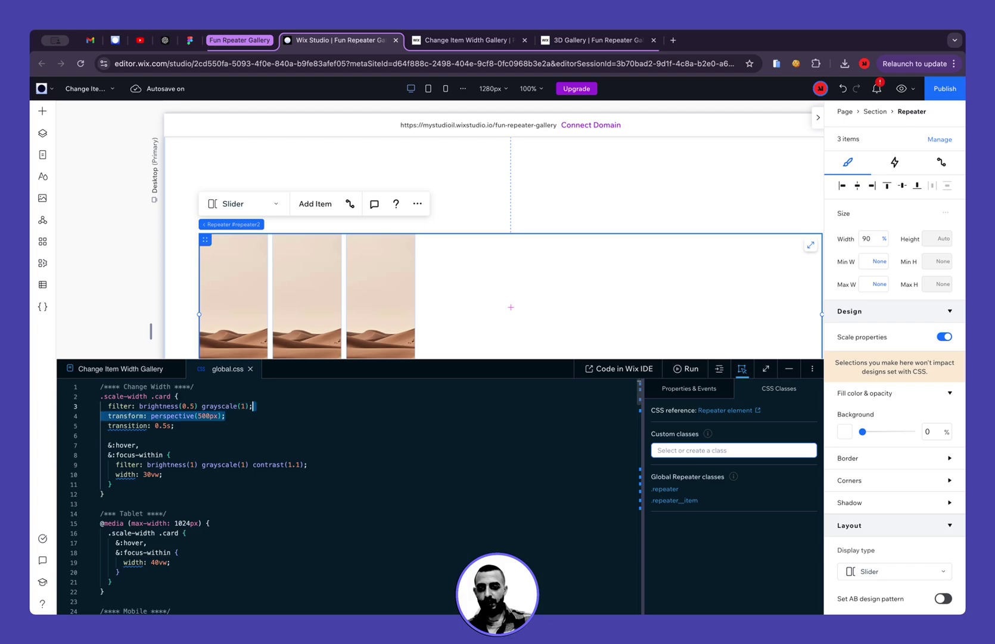
key(BackSpace)
click(211, 395)
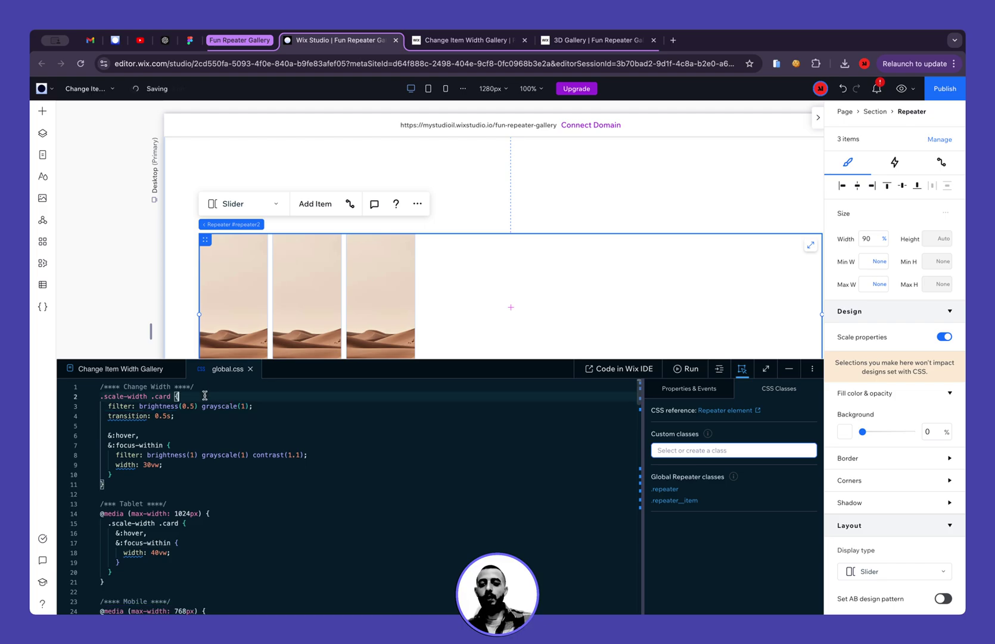
- Isolate the "Change Width" rule at the start of global.css, separating it from the tablet styles with a long run of blank lines
key(ctrl+Home)
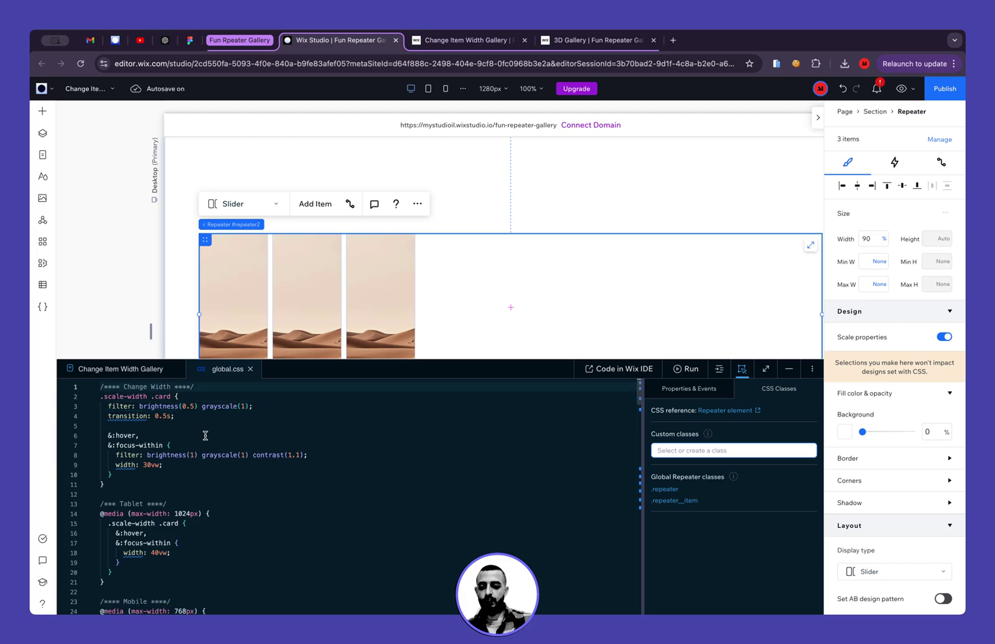
shift+click(147, 484)
key(ctrl+Home)
key(Return)
key(Return)
key(Return)
key(Return)
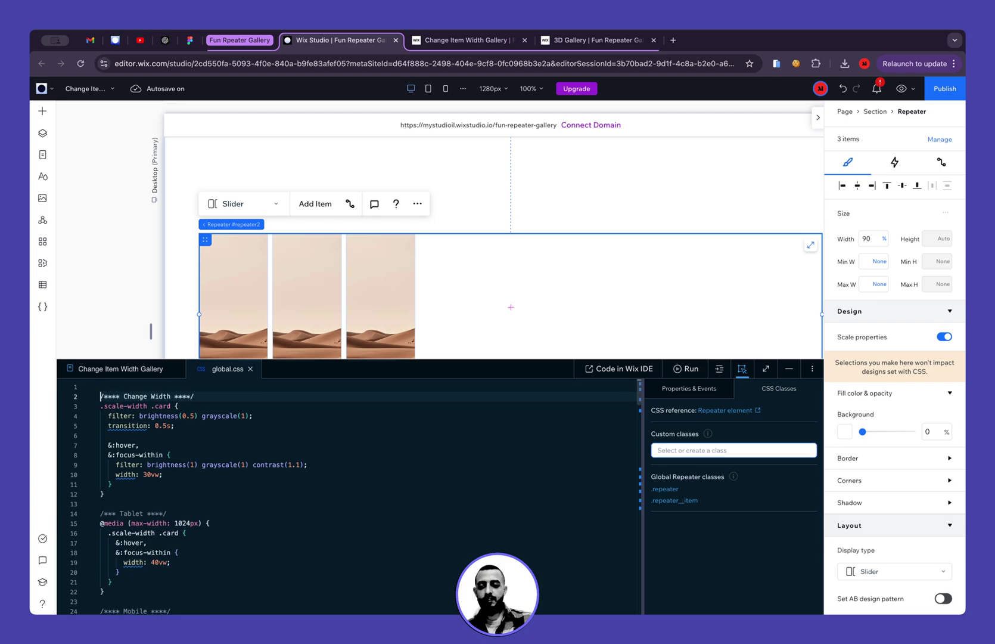
key(Return)
key(Return)
key(Return)
key(Return)
key(Return)
key(Return)
key(Return)
key(Return)
key(Return)
key(Return)
key(Return)
key(Return)
key(Return)
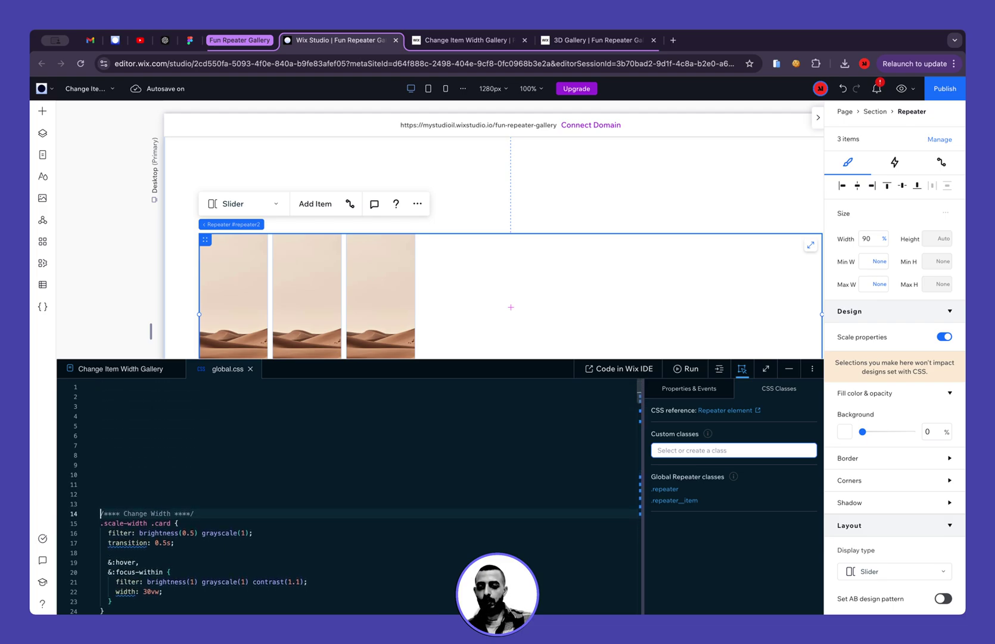
key(Return)
key(Return)
key(Return)
key(Return)
key(Return)
key(Return)
key(Return)
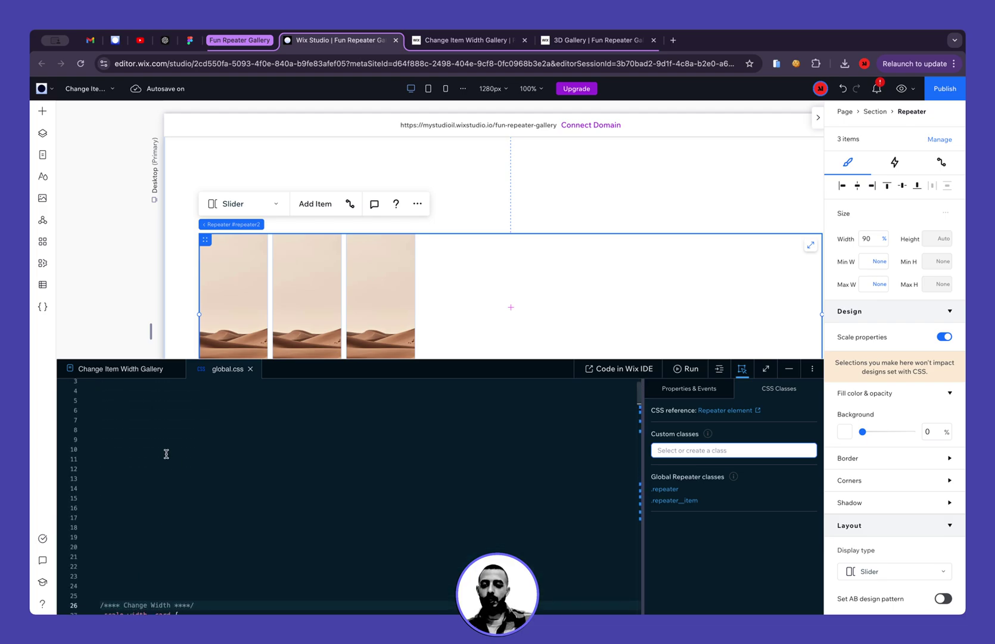
key(ctrl+z)
key(ctrl+z)
key(ctrl+z)
key(ctrl+z)
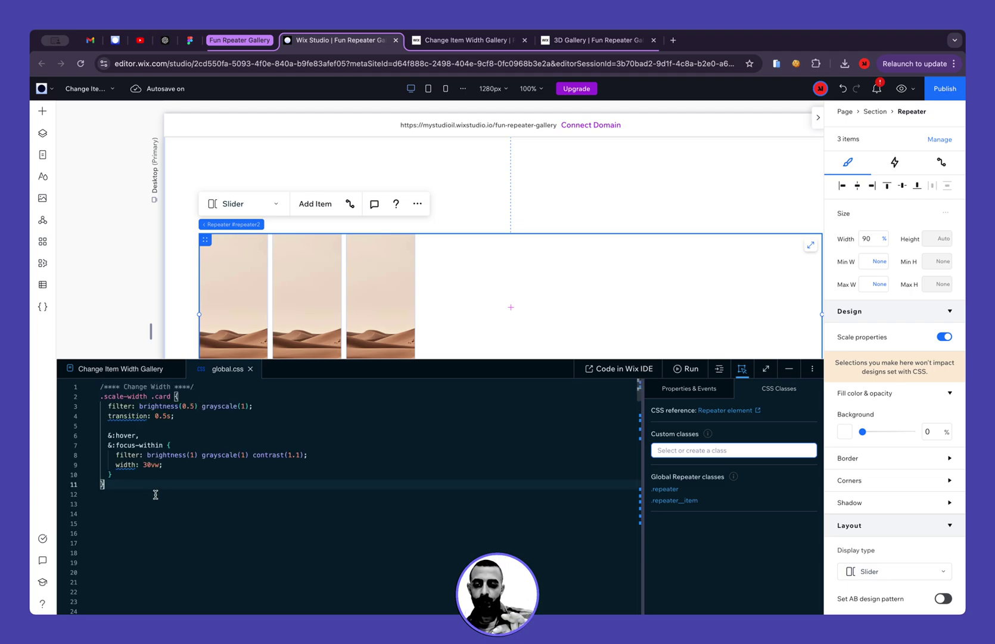
- Rename the .scale-width class in the .card rule's selector to .scale-repeater-width
click(116, 399)
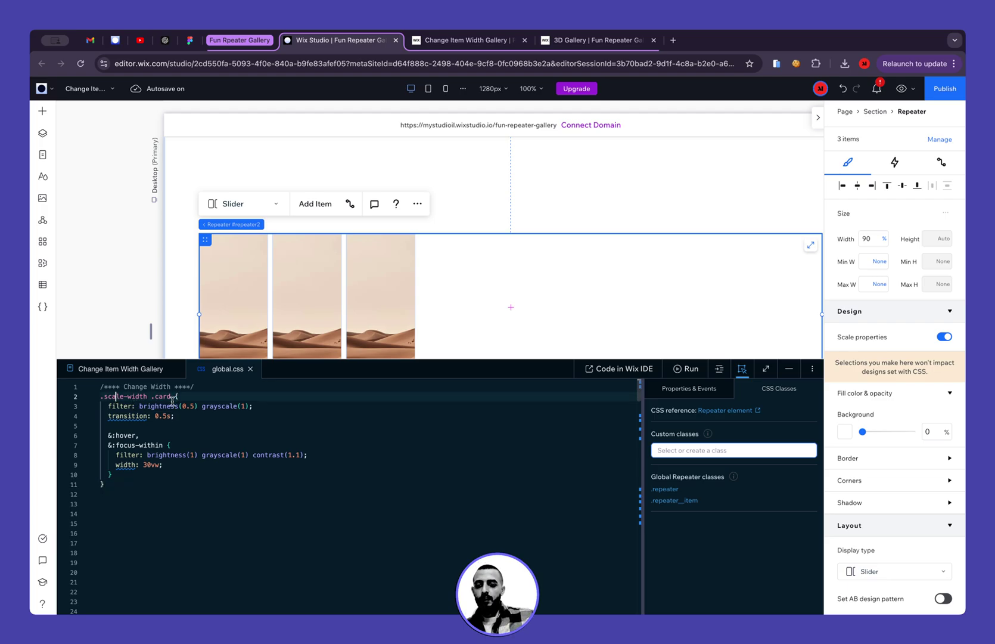
key(alt+Left)
key(alt+shift+Right)
key(alt+shift+Right)
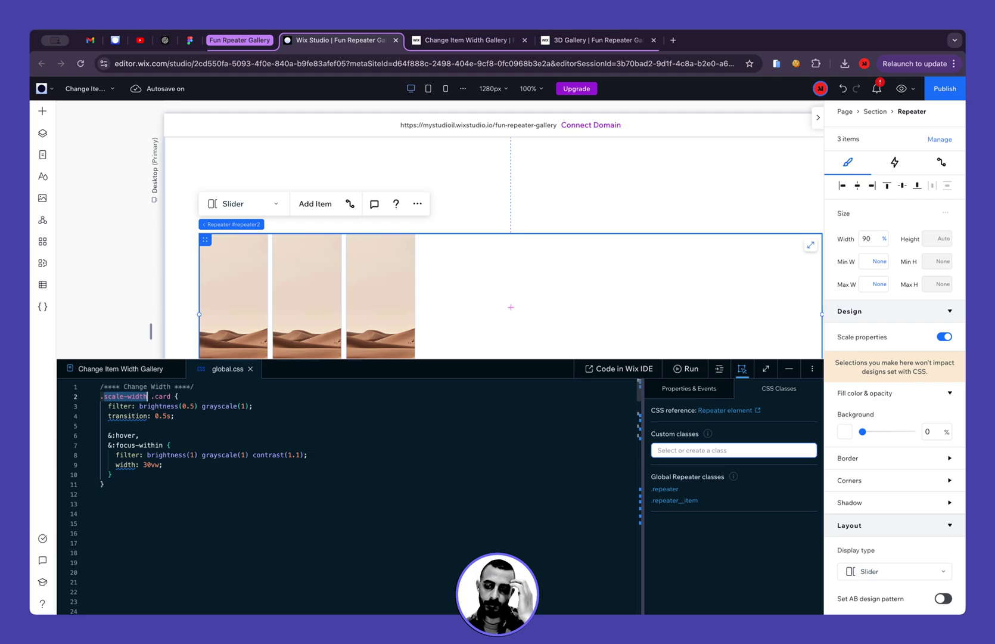
click(135, 396)
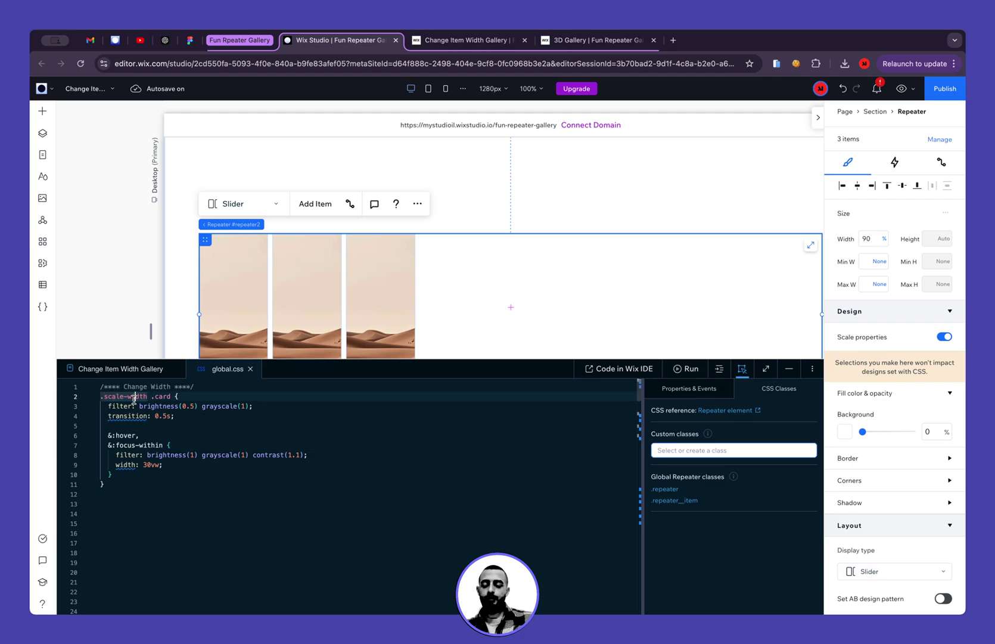
key(Left)
key(Left)
key(Left)
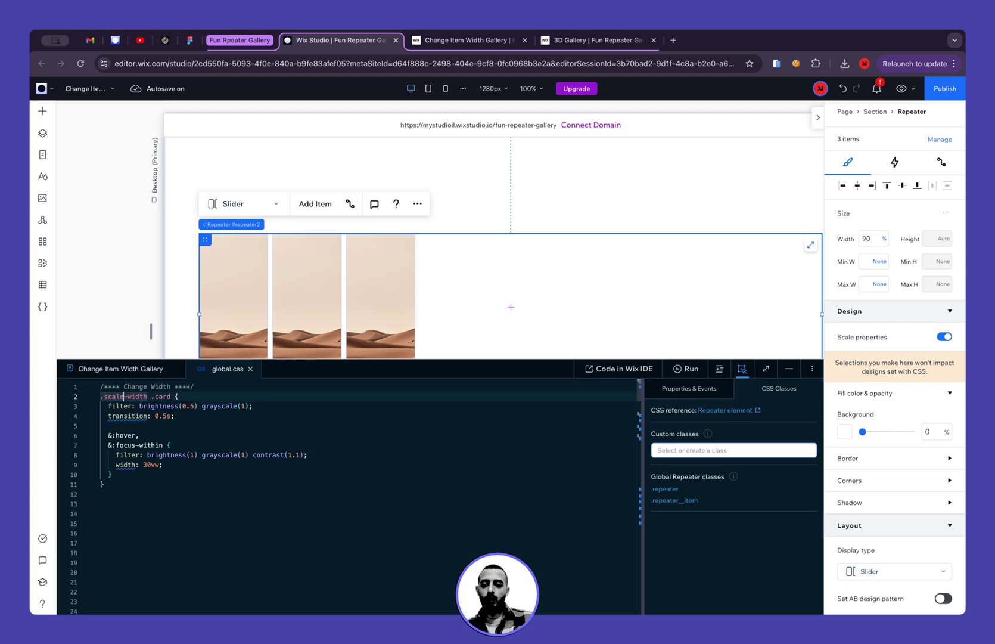
key(alt+shift+Left)
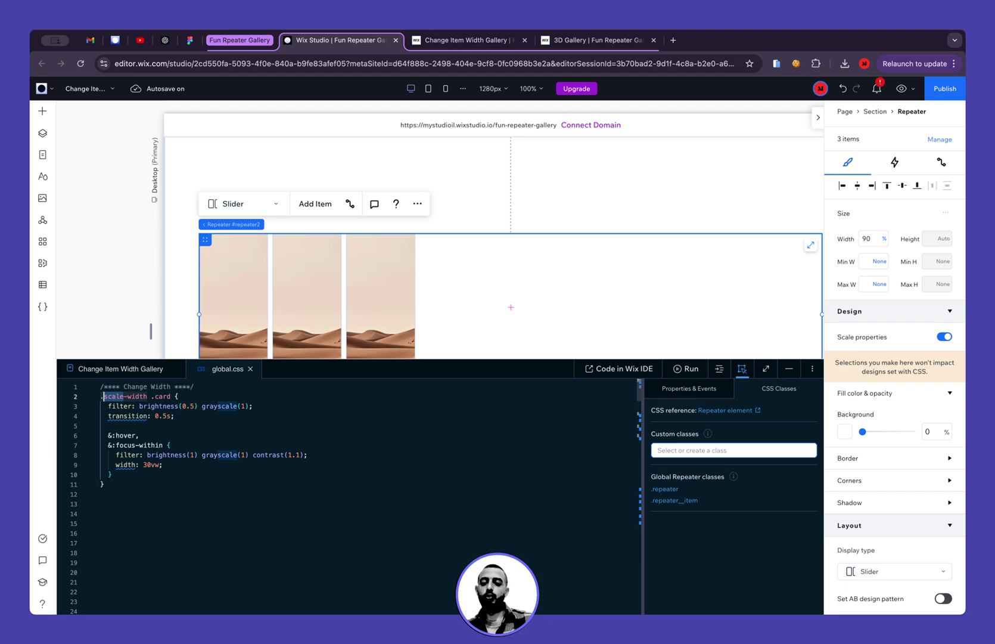
key(Left)
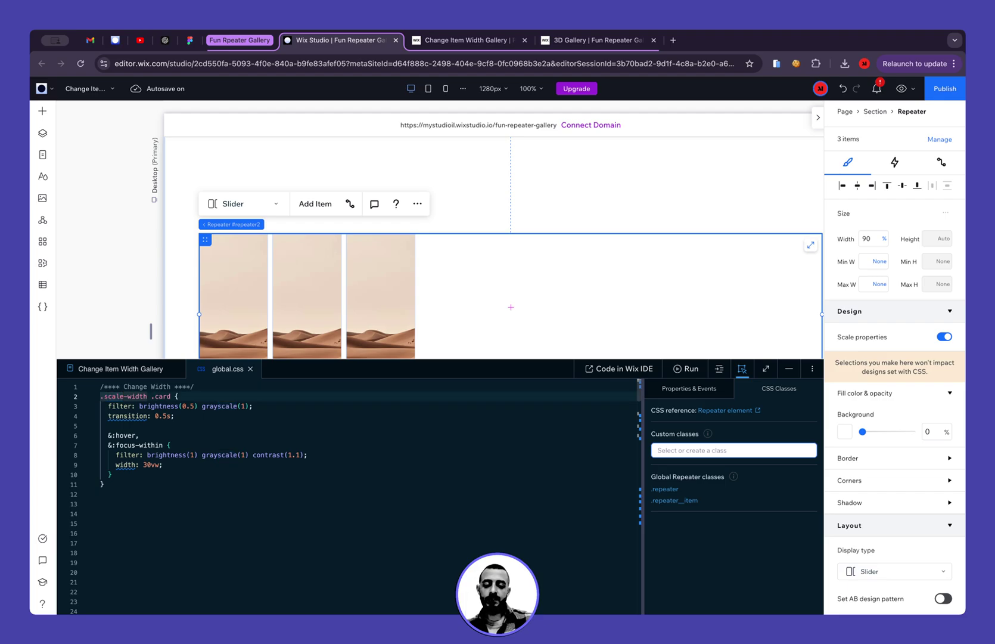
text(r)
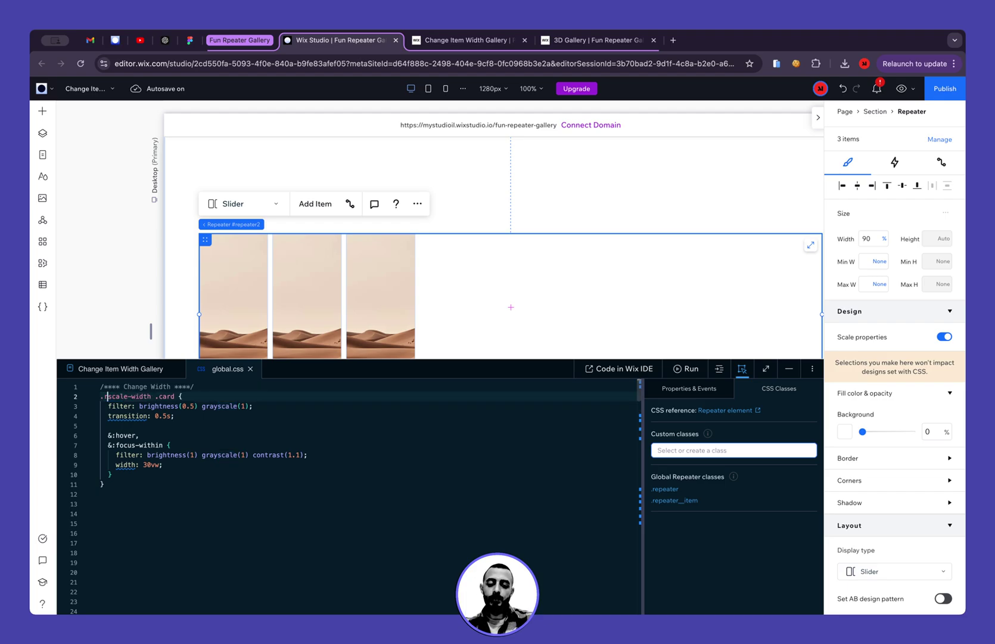
key(BackSpace)
key(alt+shift+Right)
text(-repeater)
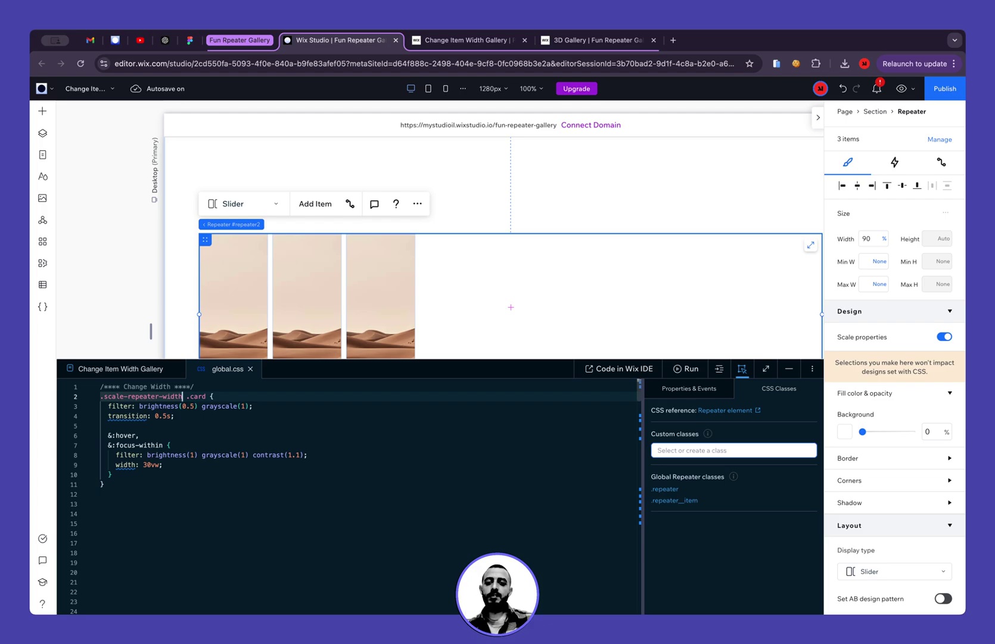
- Copy the class name scale-repeater-width from the code and assign it as a custom class to the section containing the repeater
key(shift+Home)
key(shift+Right)
key(ctrl+c)
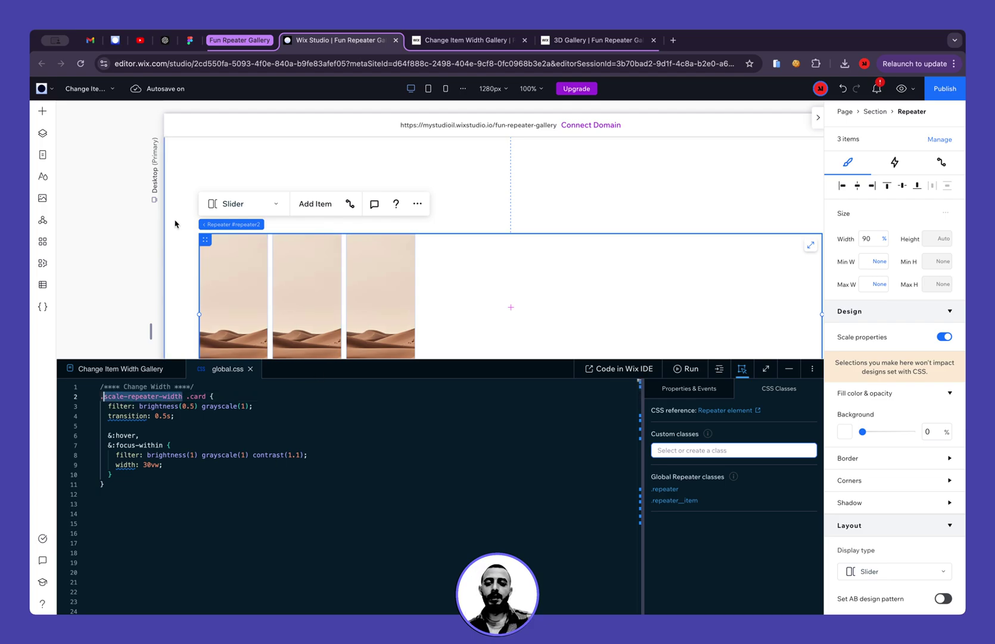
mouse_move(227, 230)
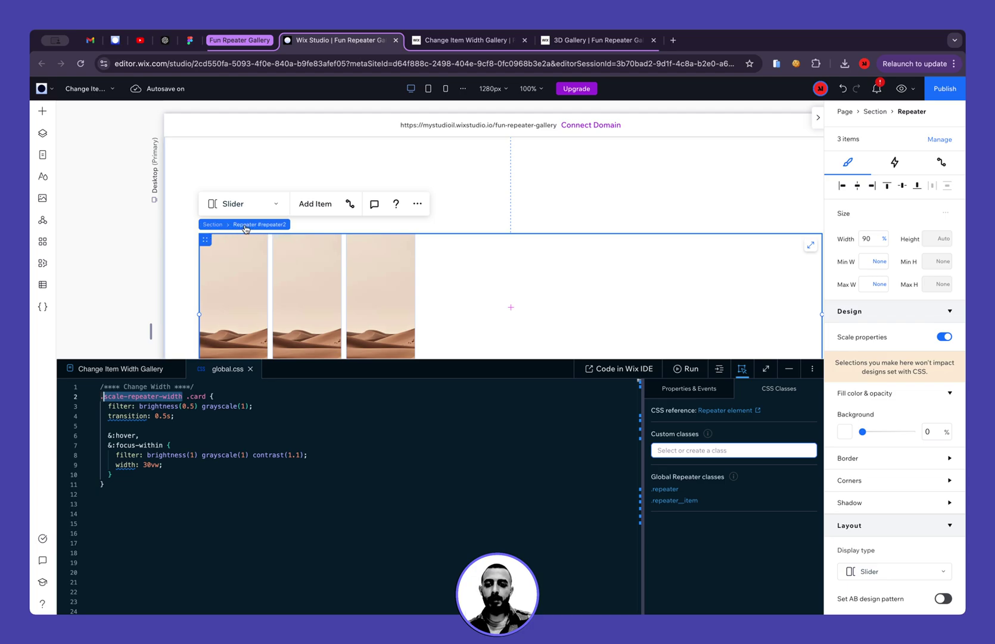
click(182, 221)
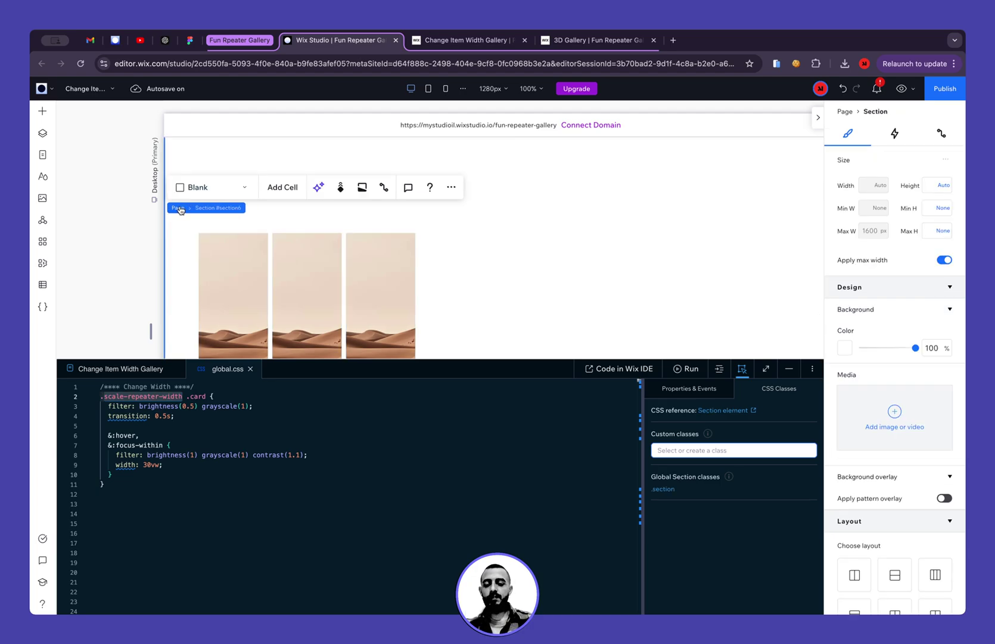
click(692, 452)
key(ctrl+v)
key(Return)
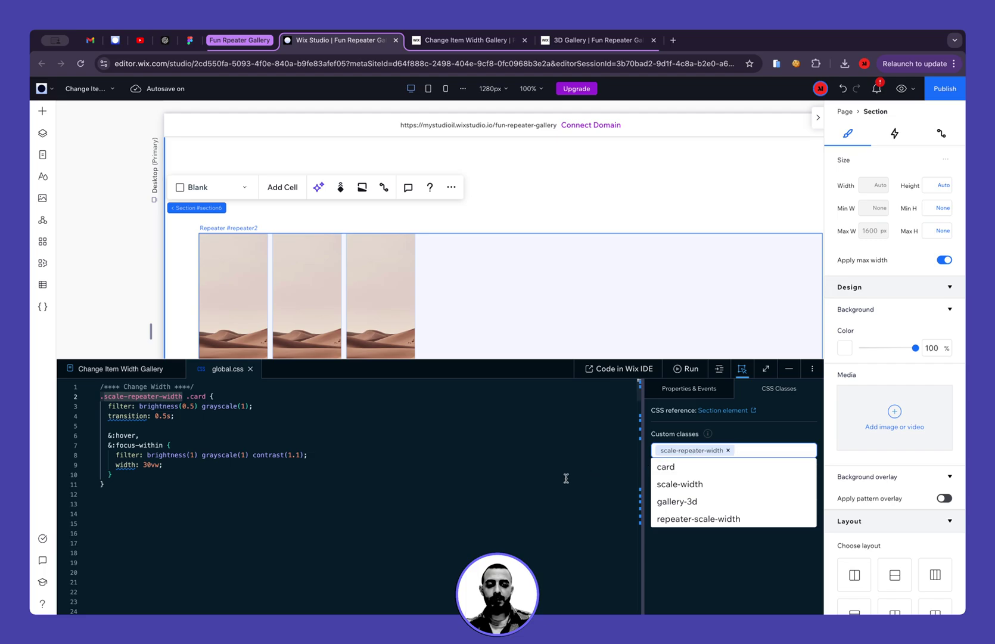
- Rename the repeater's section layer to "Section (CSS)" and close the layer list
click(43, 132)
double_click(123, 216)
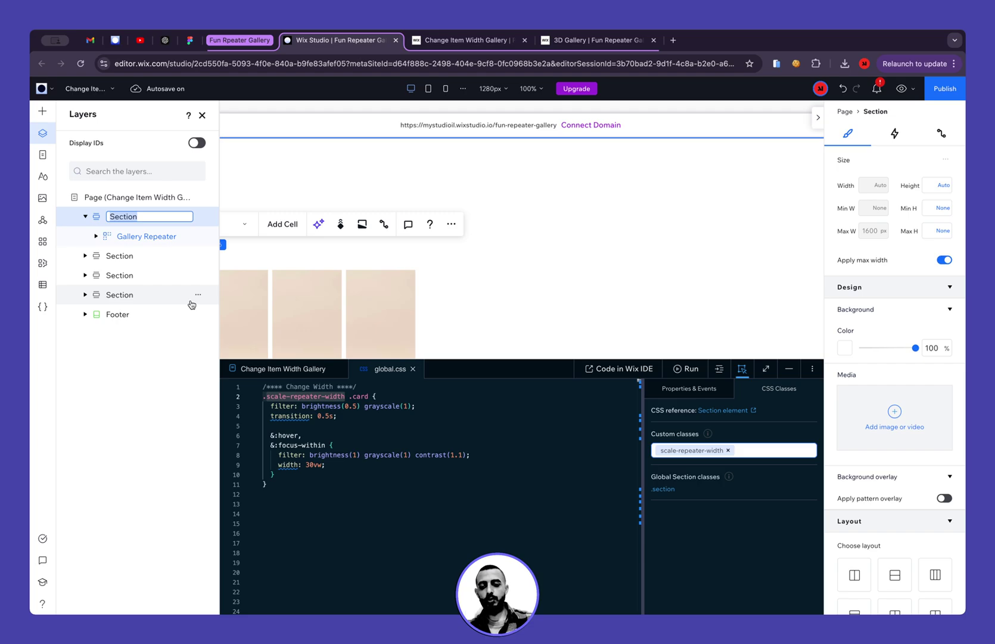
key(Right)
text(()
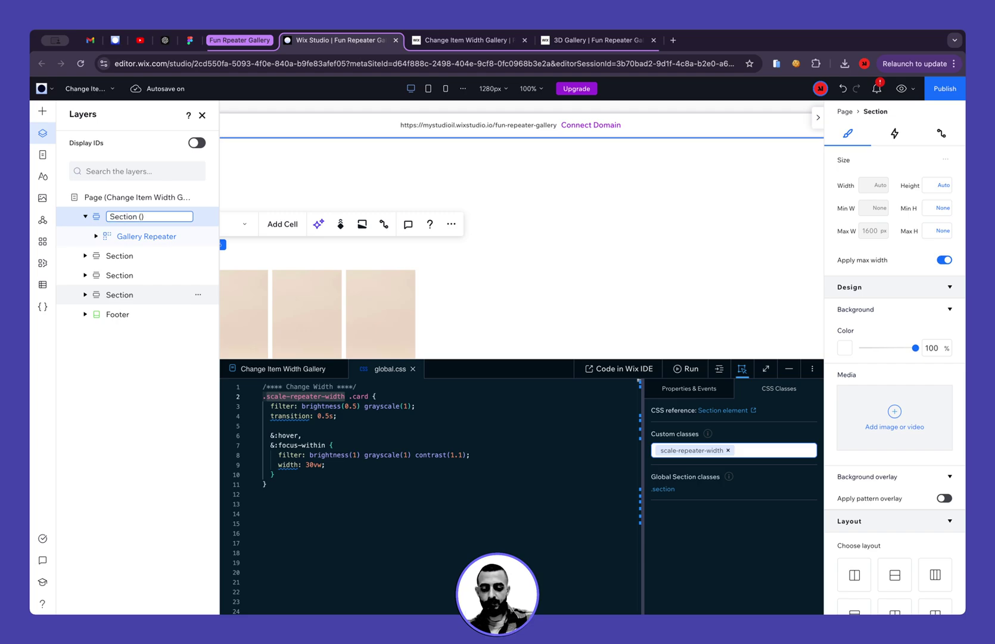
text(N))
key(BackSpace)
key(BackSpace)
text(CSS))
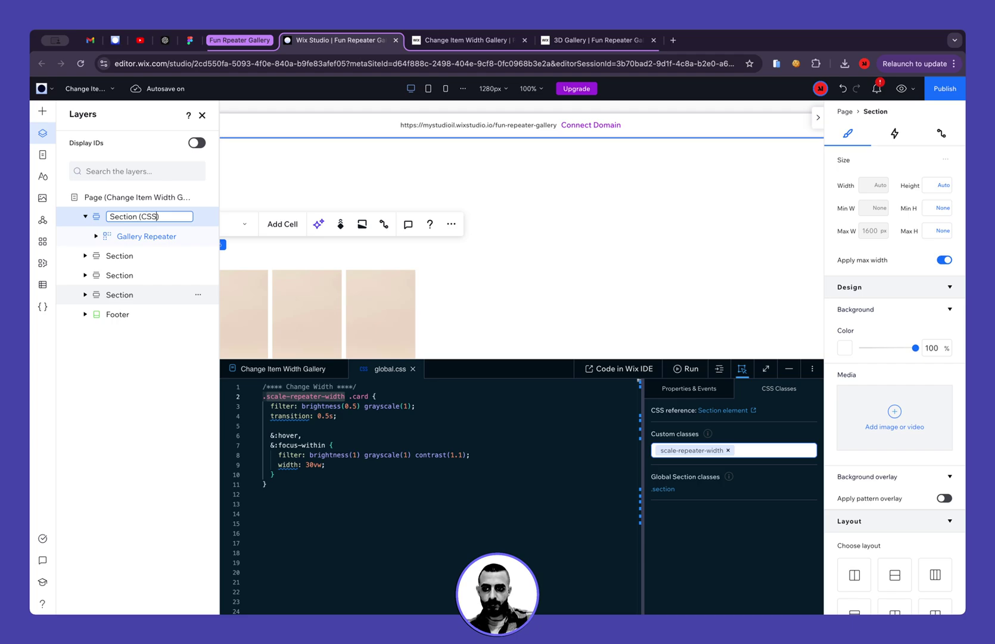
key(Return)
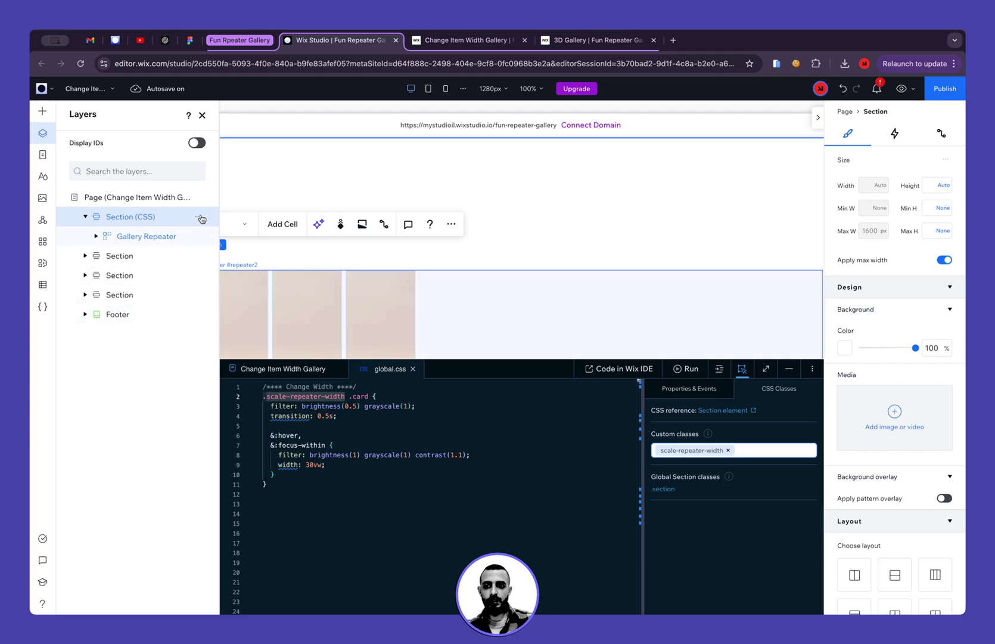
click(202, 115)
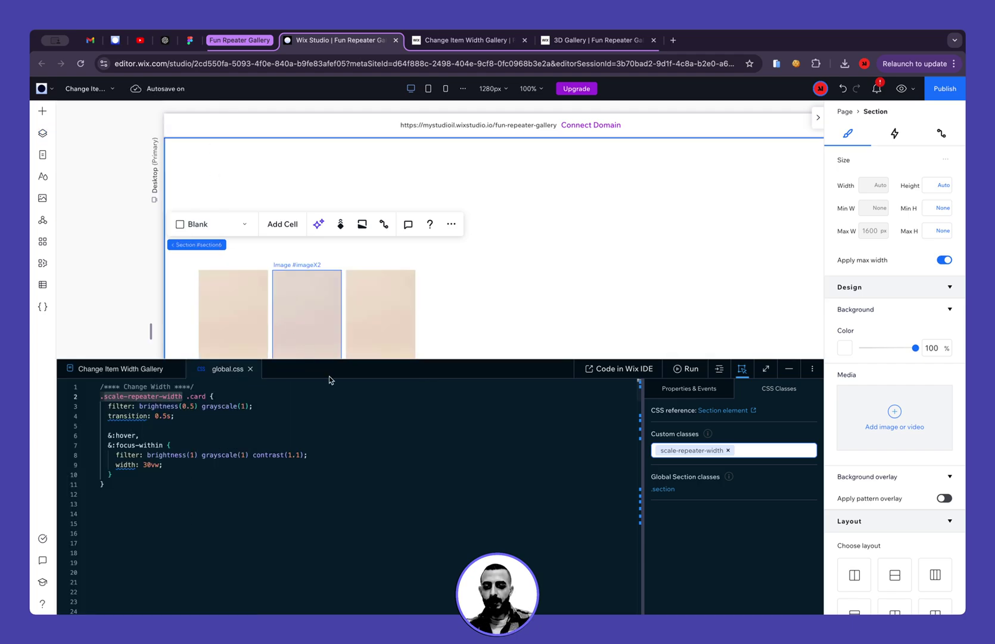
- Comment out both filter lines in the .scale-repeater-width .card rule, in the base style and in the hover/focus-within style
click(228, 424)
click(253, 406)
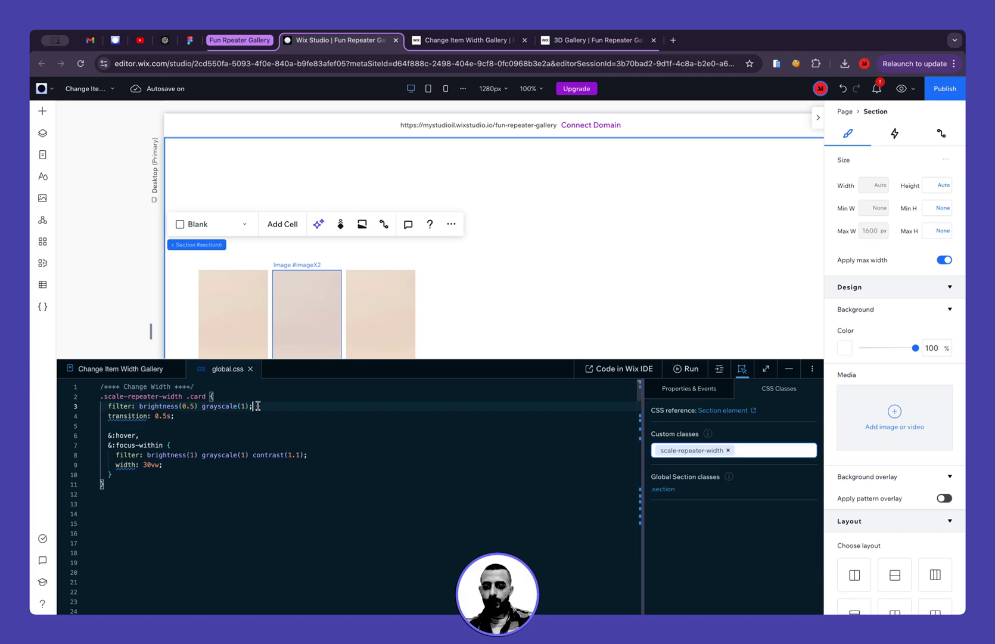
key(ctrl+slash)
click(270, 451)
key(ctrl+slash)
click(188, 463)
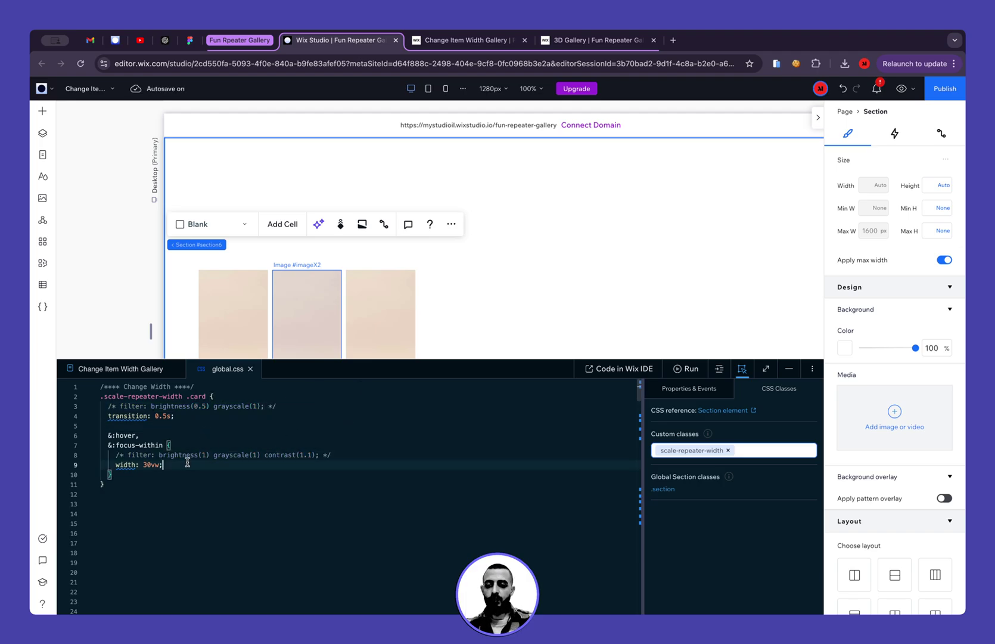
- Assign the custom class card to the first repeater item, and select the second item to check its custom class
click(184, 417)
double_click(198, 399)
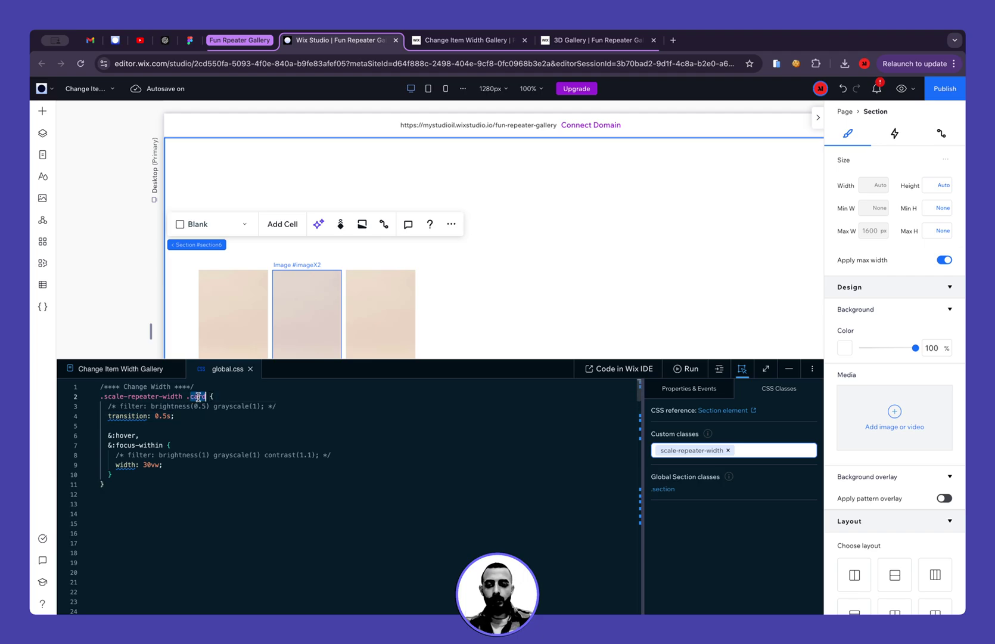
click(102, 397)
drag(102, 397, 206, 397)
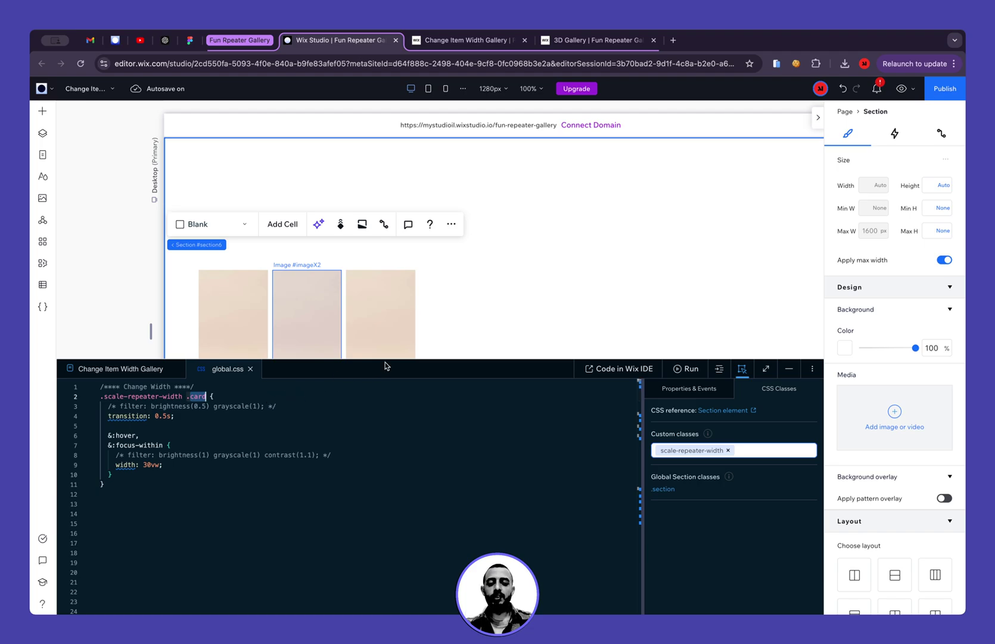
drag(387, 361, 388, 437)
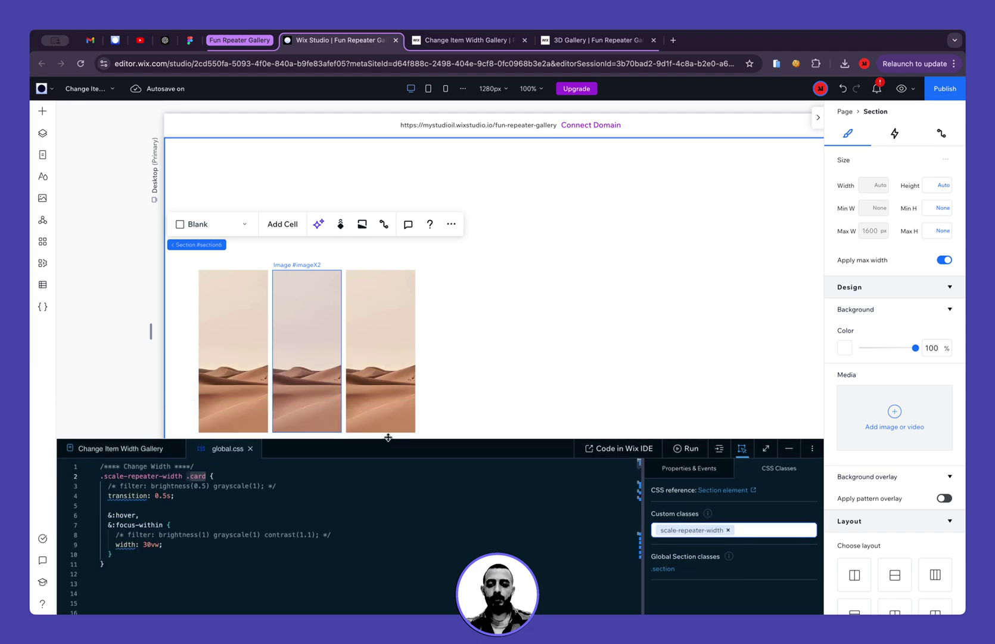
click(237, 330)
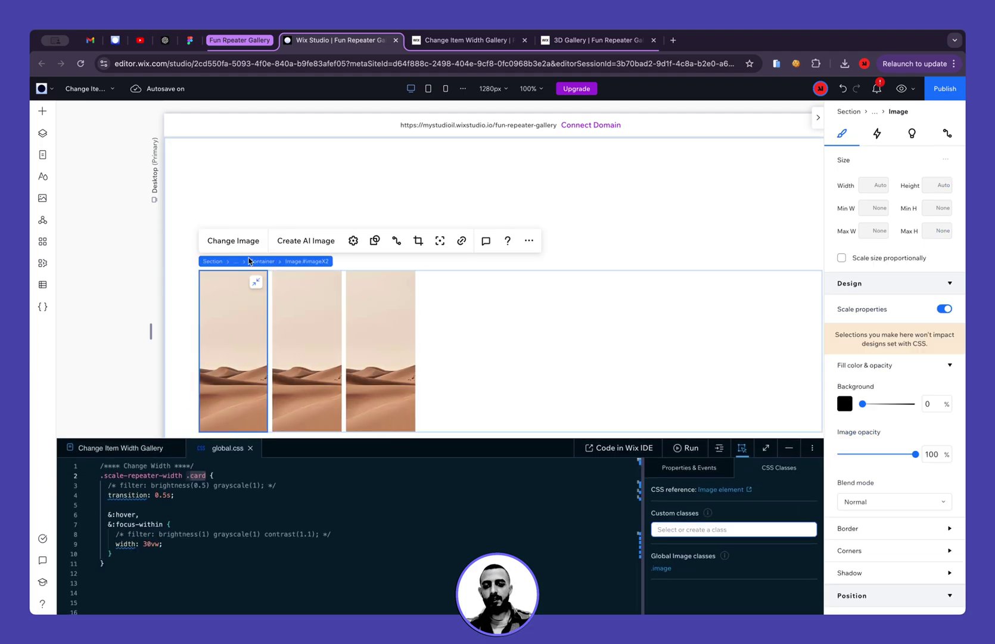
click(238, 262)
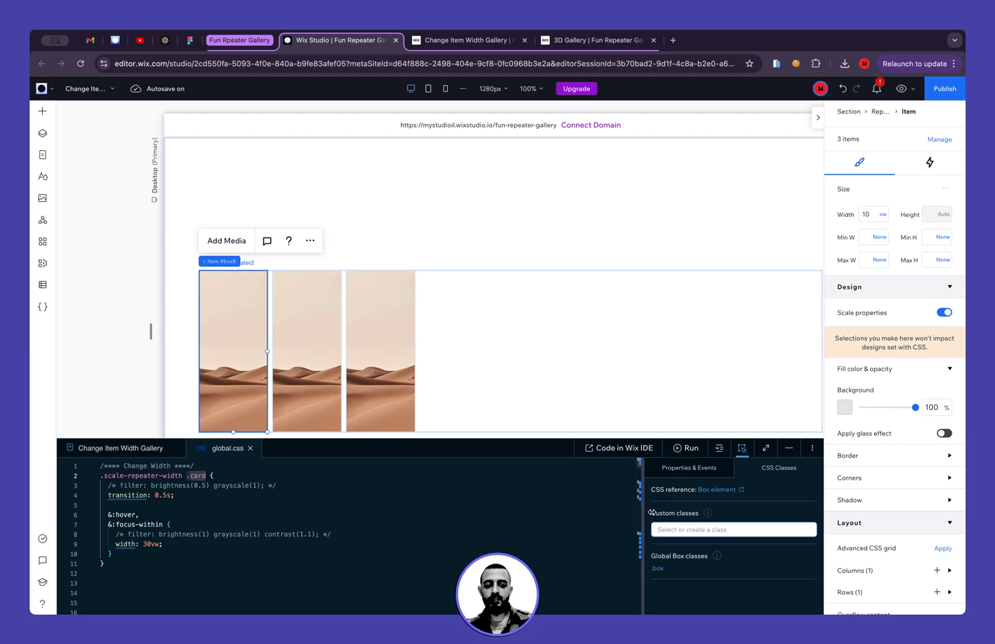
click(679, 528)
text(cr)
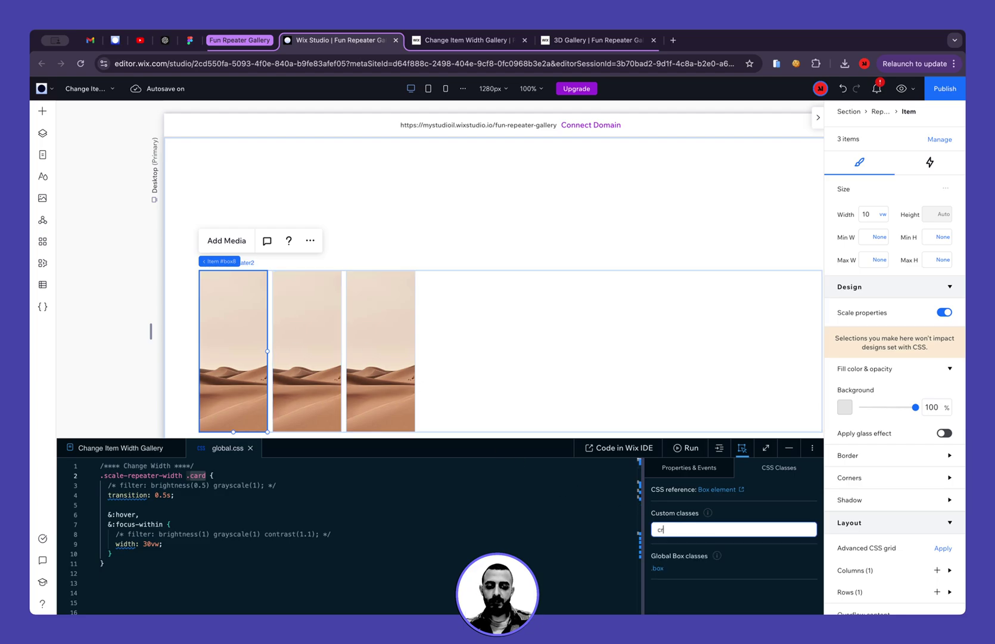
click(678, 545)
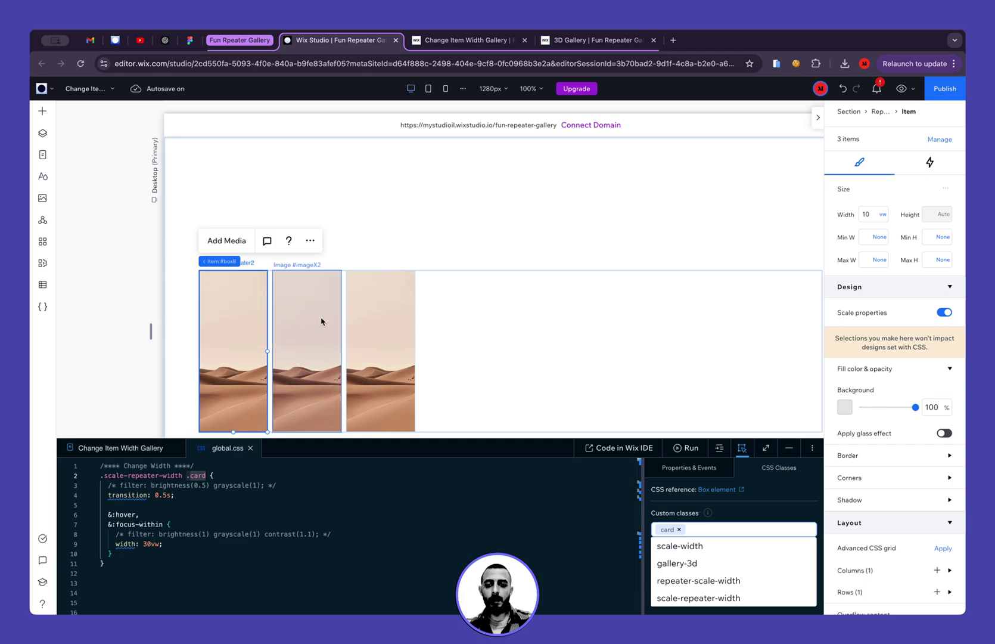
click(325, 298)
click(317, 262)
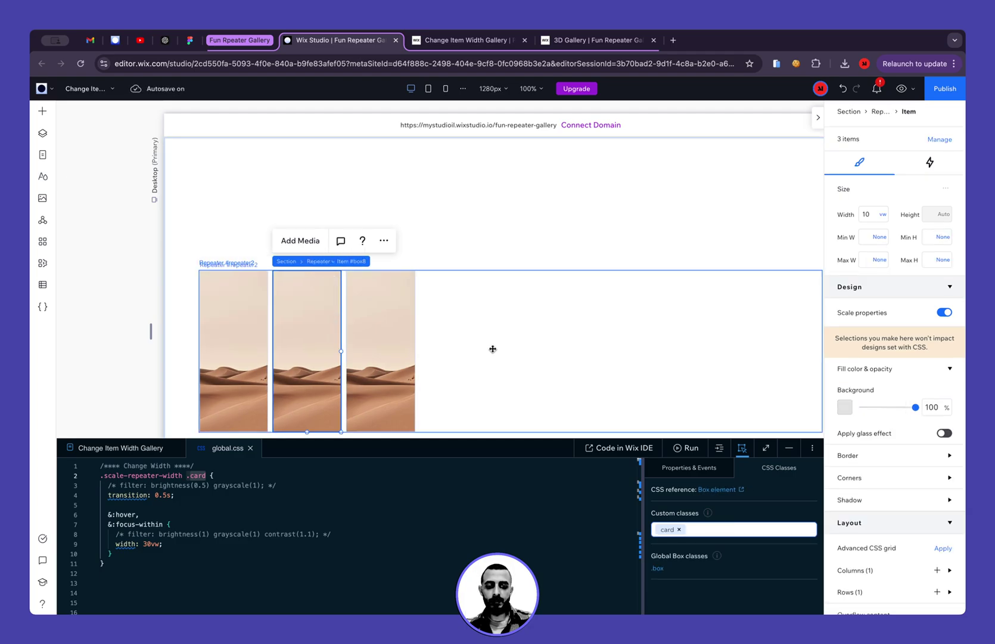
- Move the transition: 0.5s line above the commented-out filter line in the .scale-repeater-width .card rule
click(276, 524)
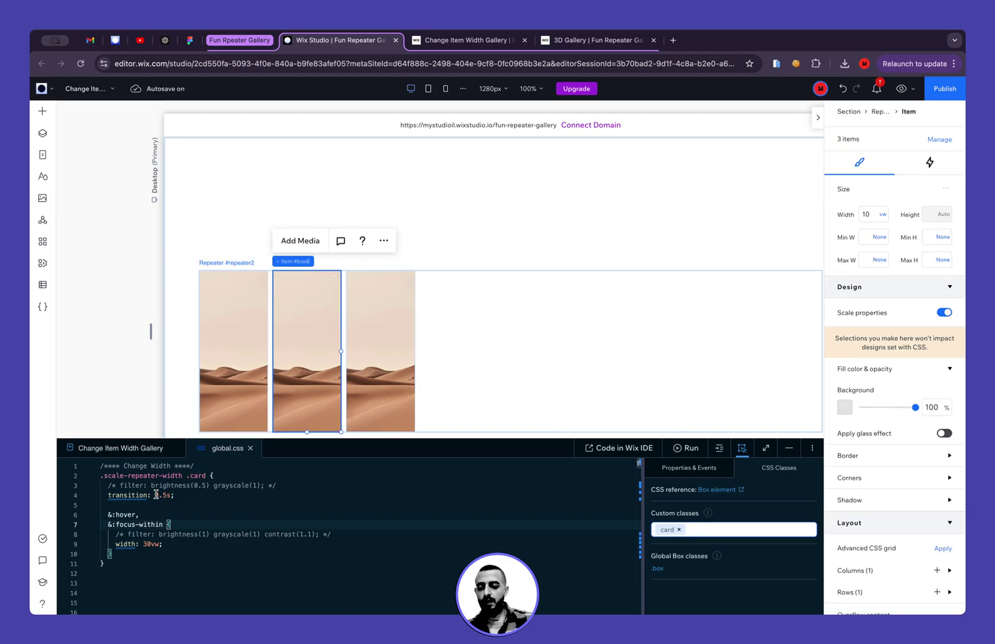
click(121, 495)
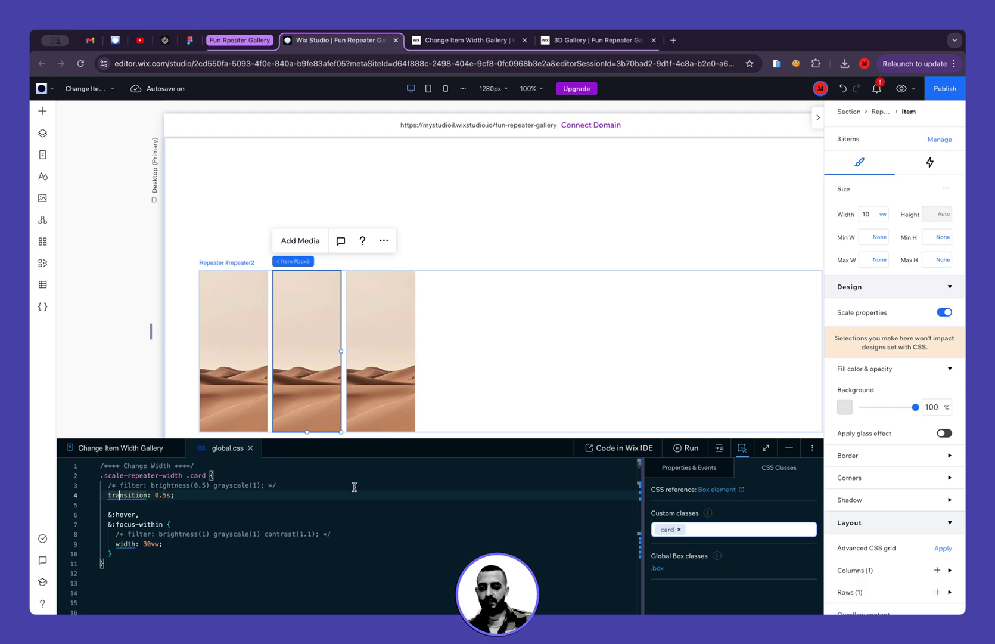
key(Home)
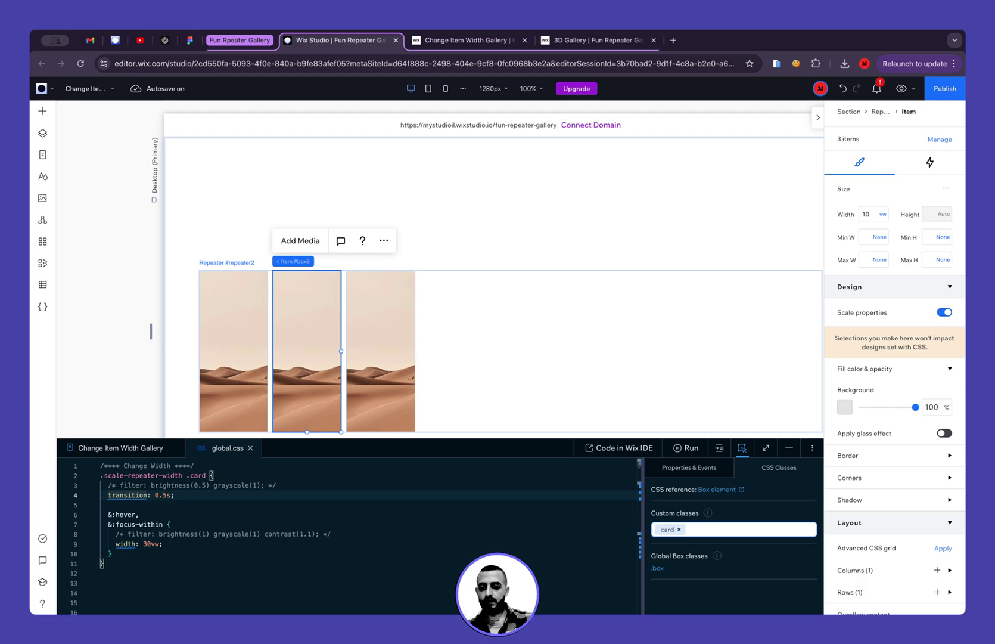
key(alt+Up)
click(219, 485)
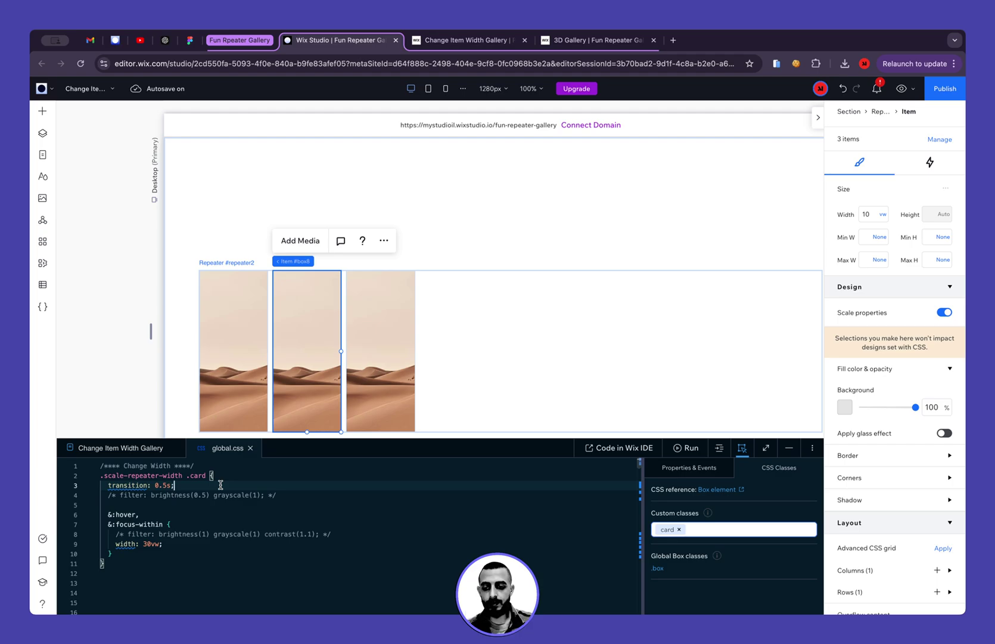
click(197, 475)
click(200, 485)
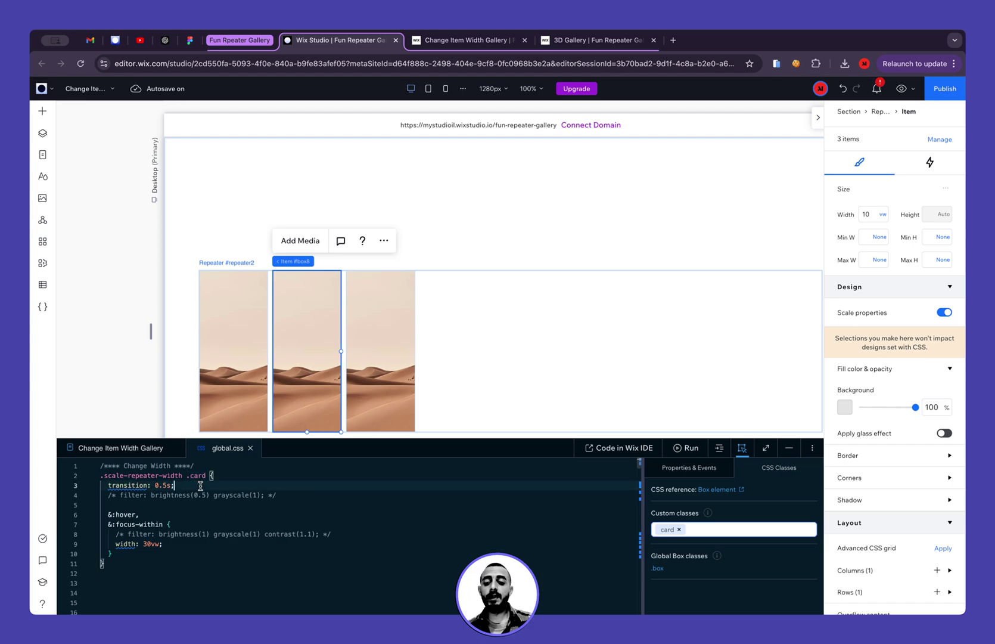
- Review the .card selector, the transition line and the hover/focus-within width line in the global.css rule
key(Left)
key(Left)
key(Left)
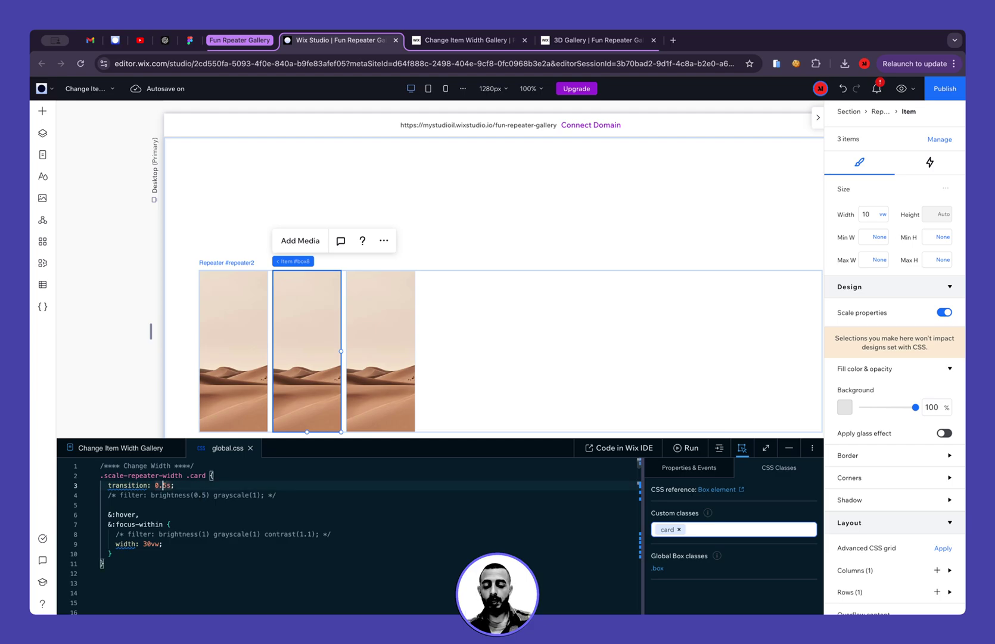
click(202, 505)
drag(116, 514, 138, 515)
double_click(195, 476)
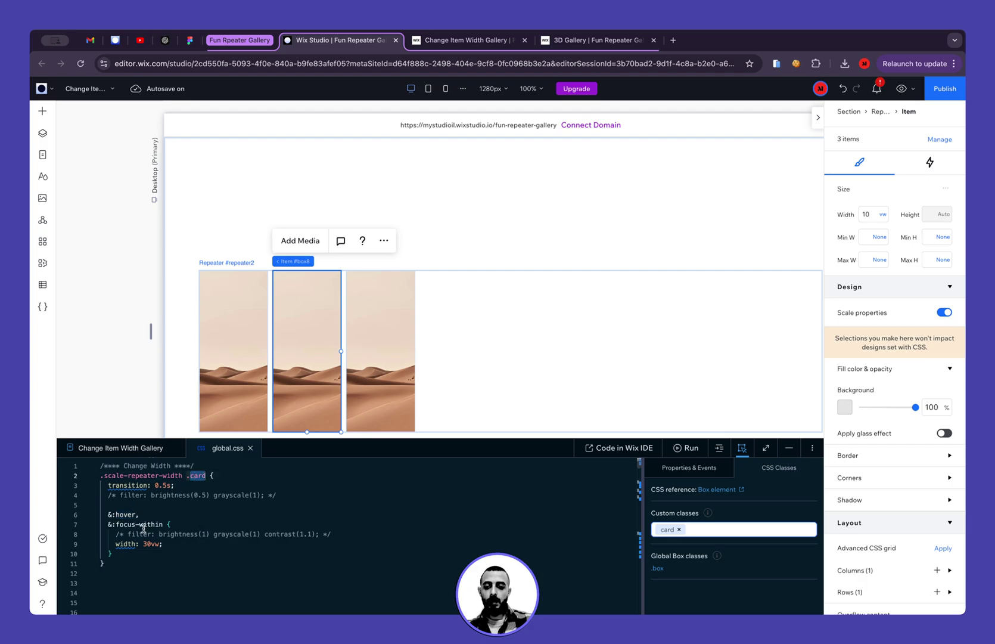
click(164, 543)
key(super+shift+Left)
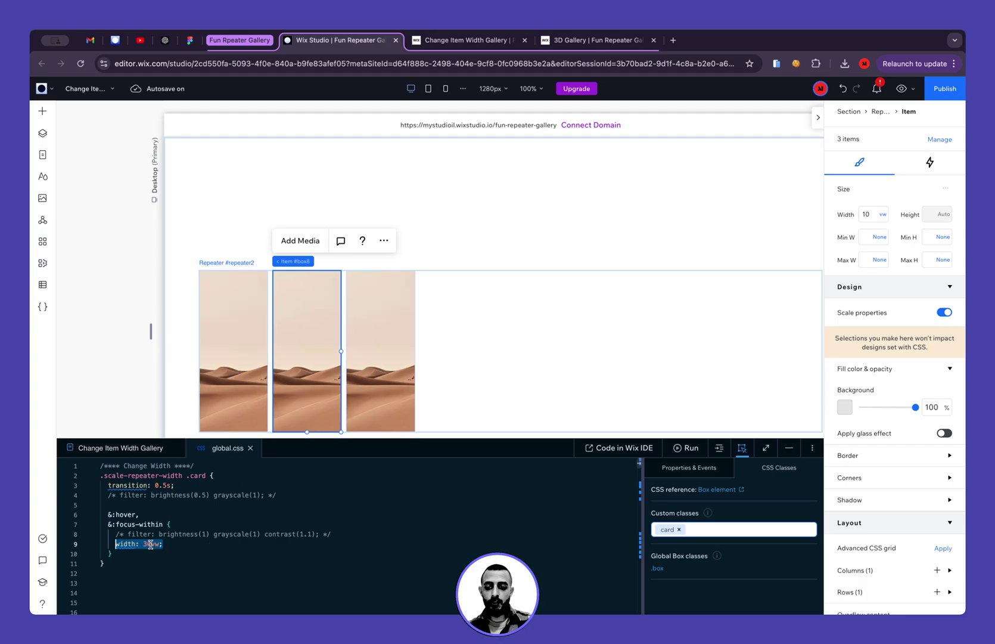
click(191, 550)
drag(117, 545, 155, 545)
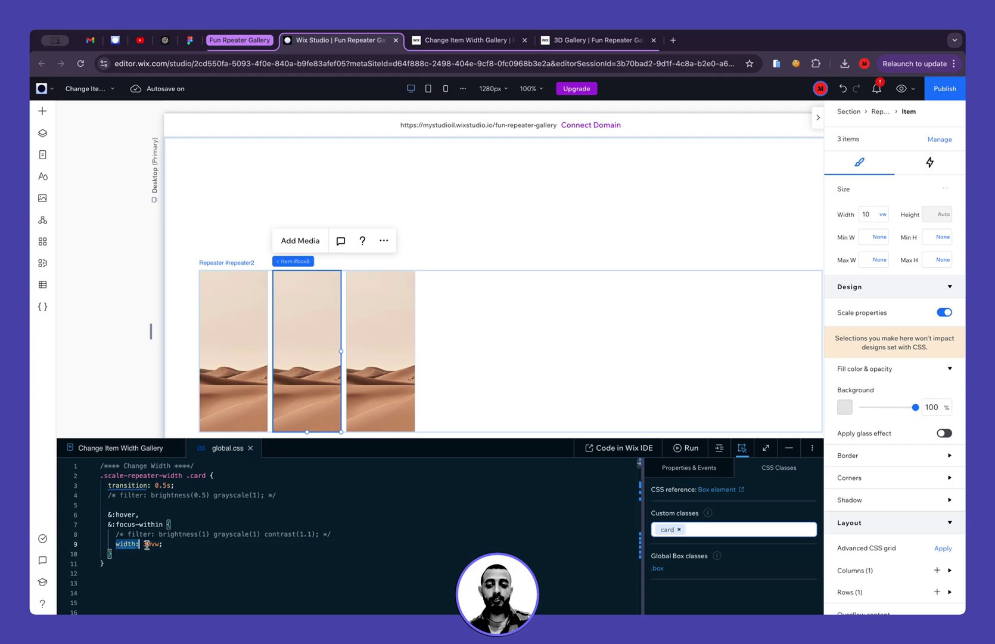
drag(108, 485, 191, 487)
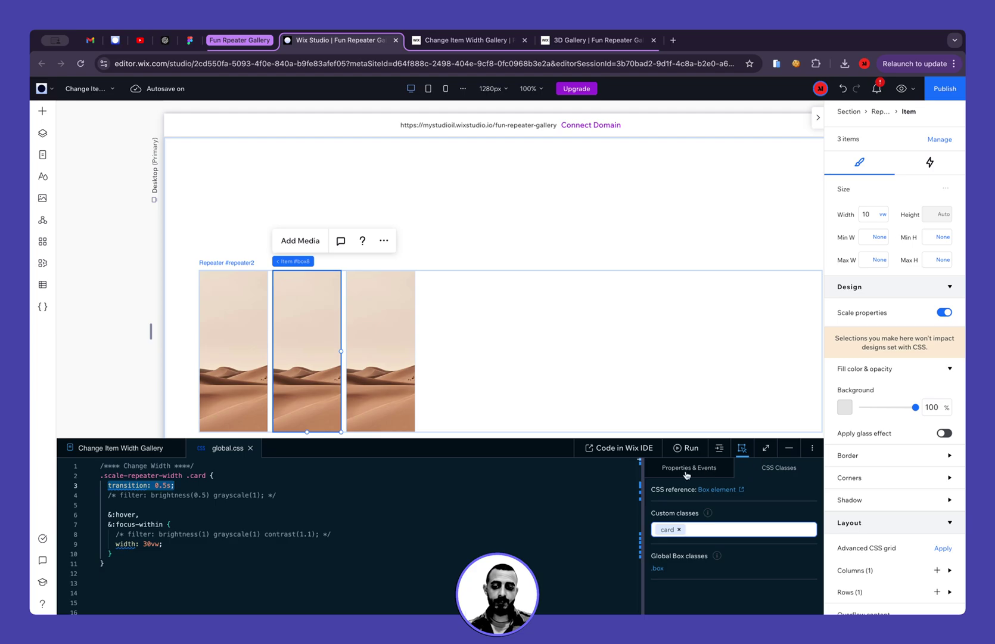
- Preview the page and check how the third and second repeater items react to hovering
click(902, 88)
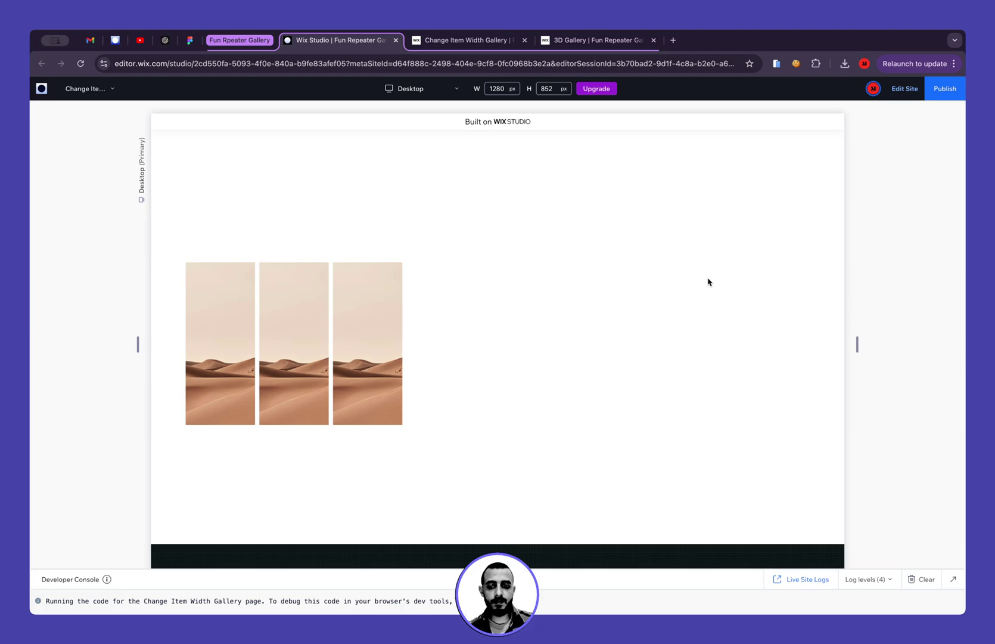
mouse_move(388, 329)
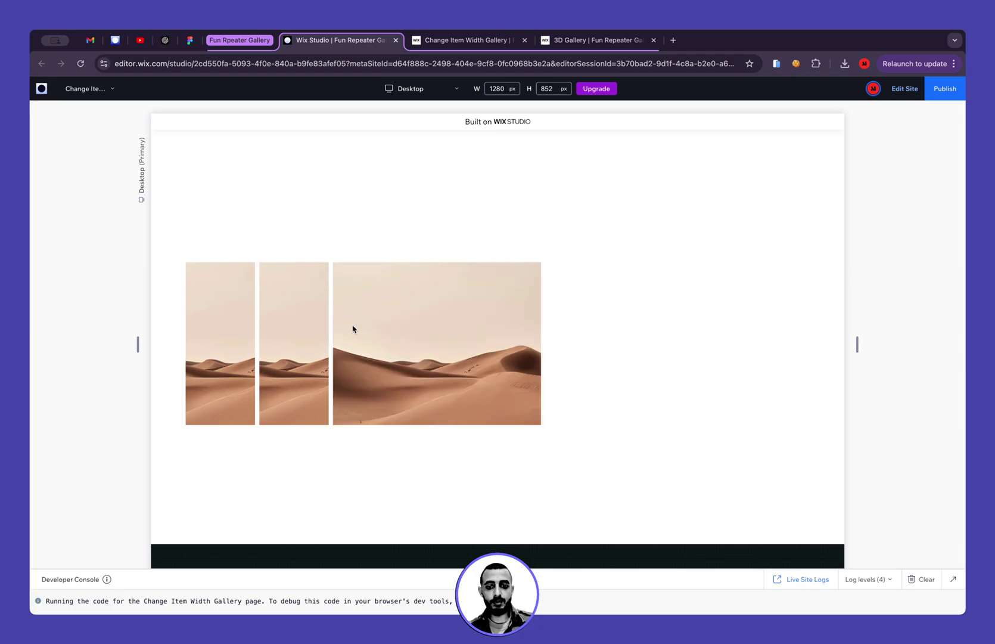
mouse_move(302, 327)
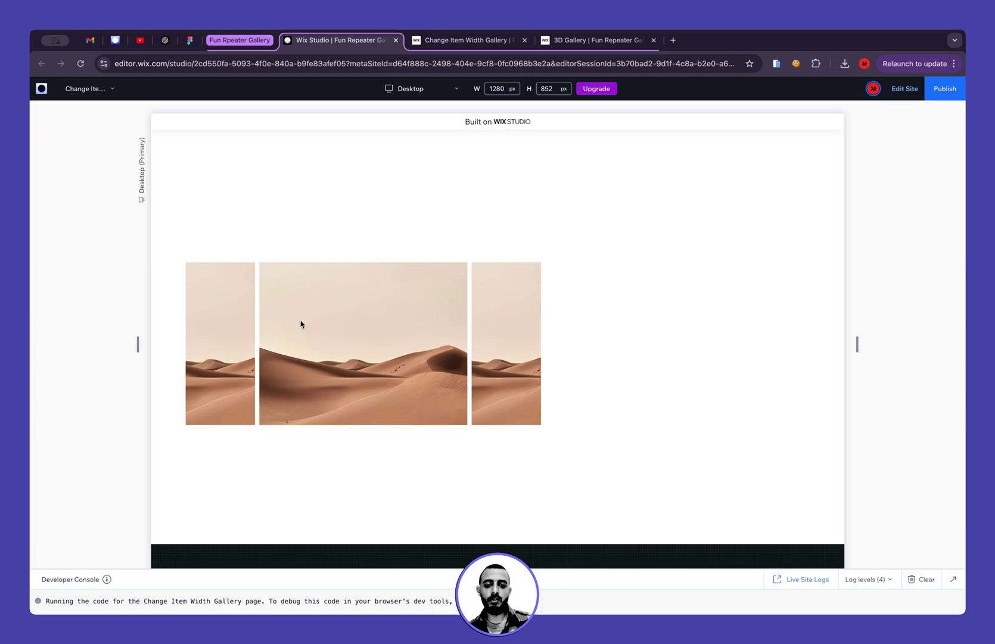
- Compare the preview with the published Change Item Width Gallery page and return to editing the site
click(459, 42)
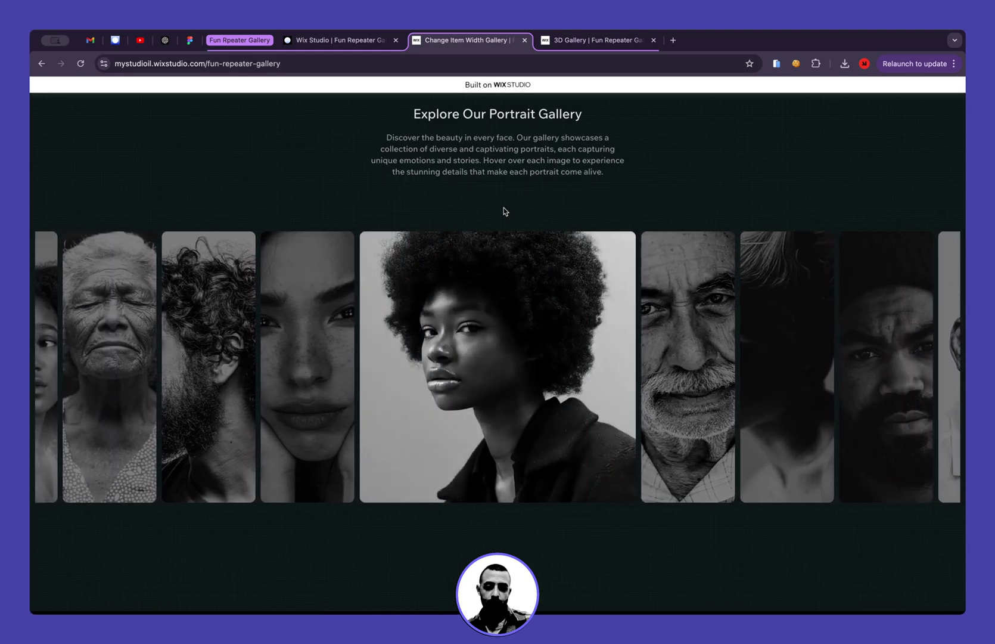
click(339, 40)
mouse_move(311, 290)
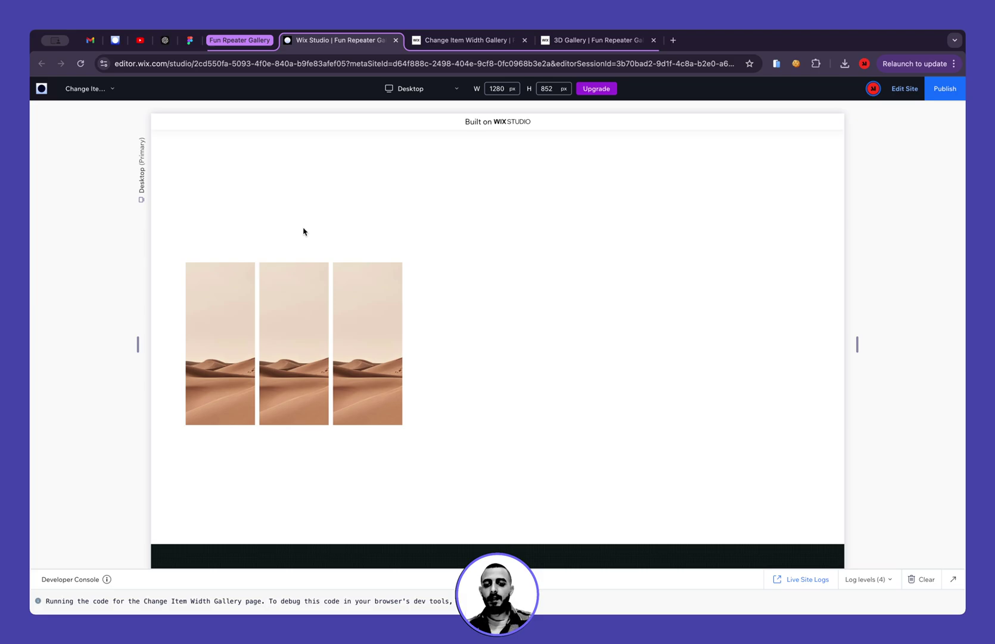
click(903, 89)
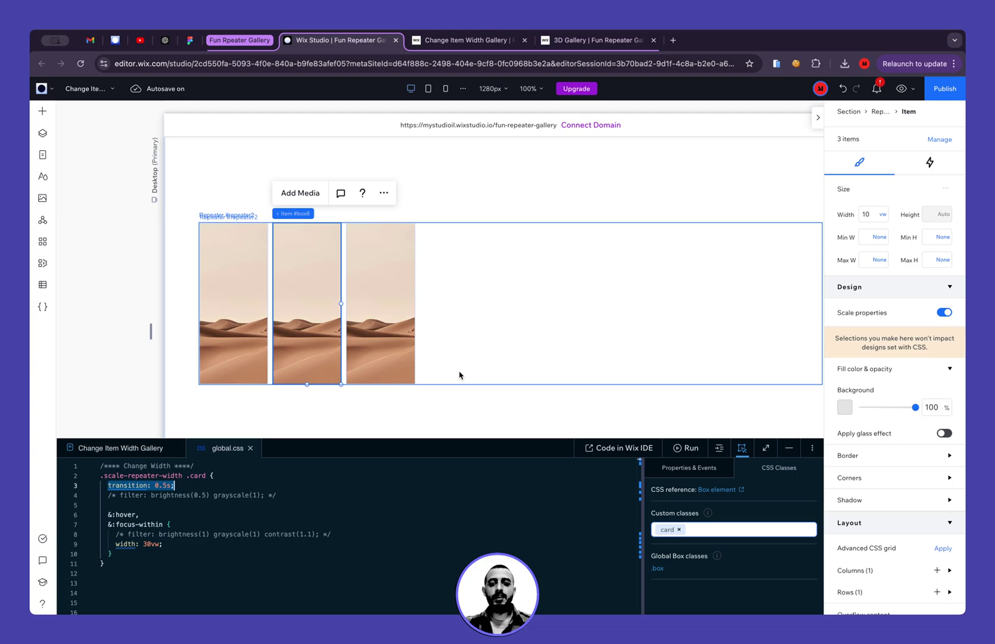
- Select the content container inside the second repeater item and close the layer list
click(43, 132)
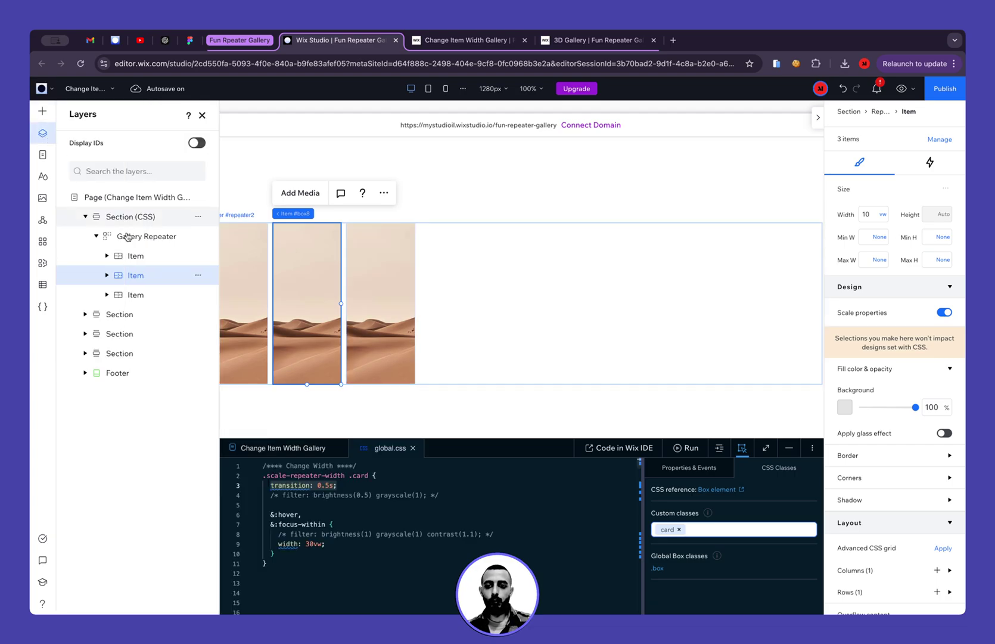
click(107, 275)
click(151, 295)
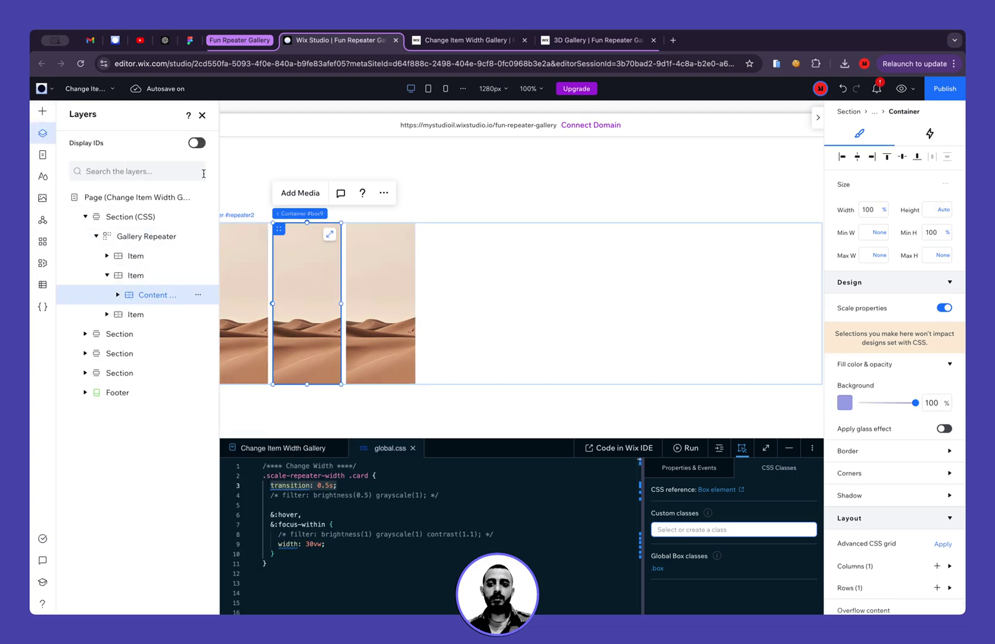
click(202, 116)
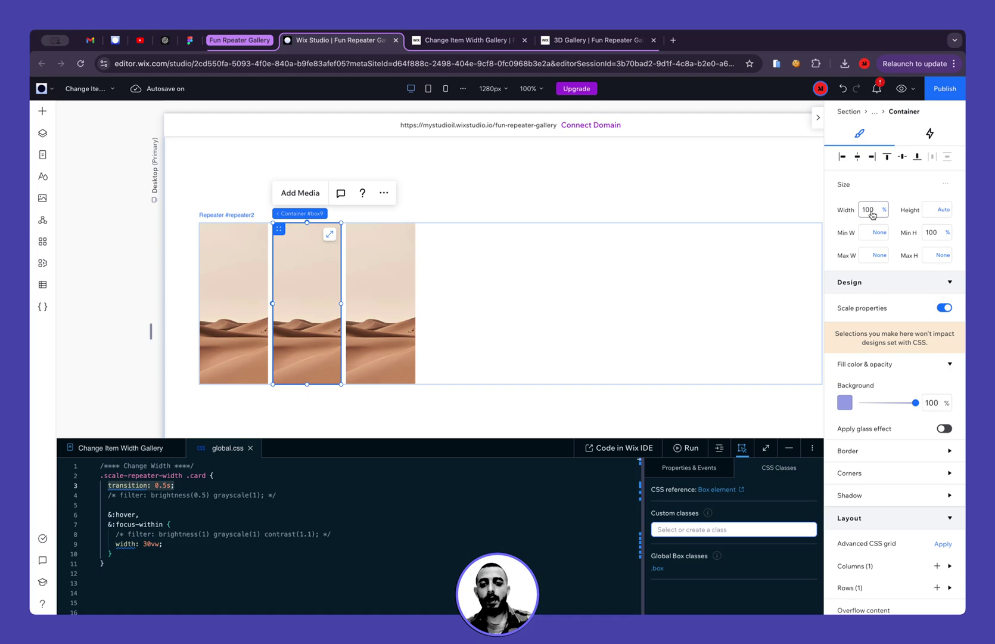
- Set the content container's width to 30 vw, matching the hover width in the CSS
double_click(153, 544)
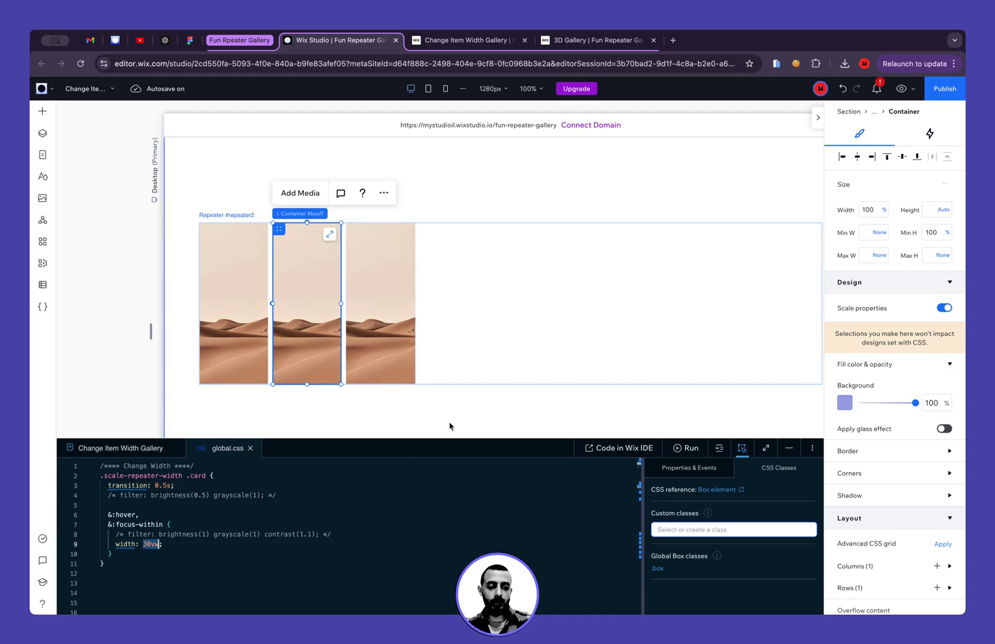
click(884, 210)
key(Escape)
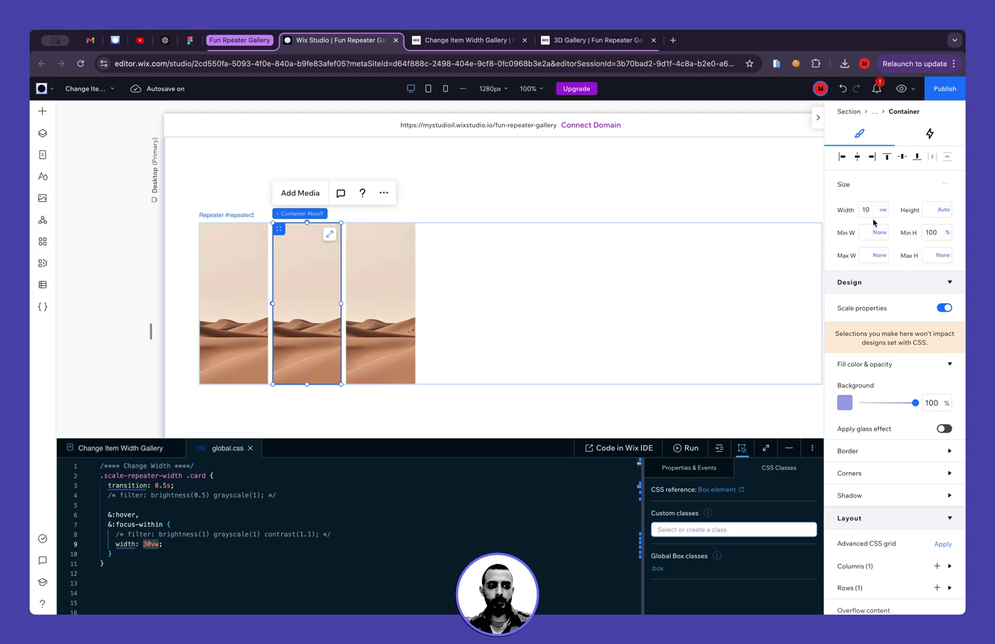
click(872, 216)
text(30)
key(Return)
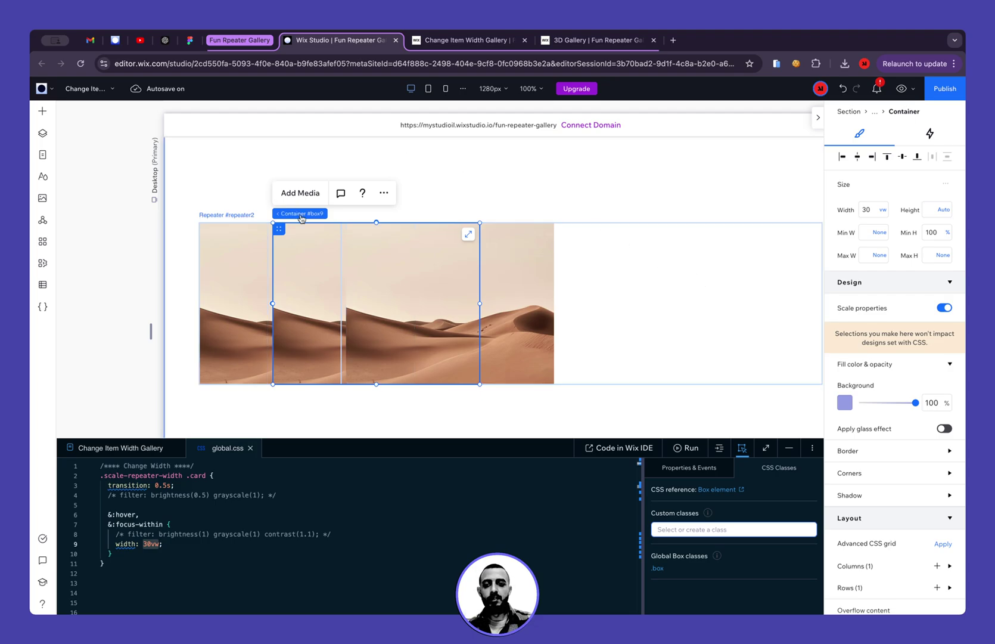
- Select the parent repeater item of the container and set its overflow content to Hide
mouse_move(346, 216)
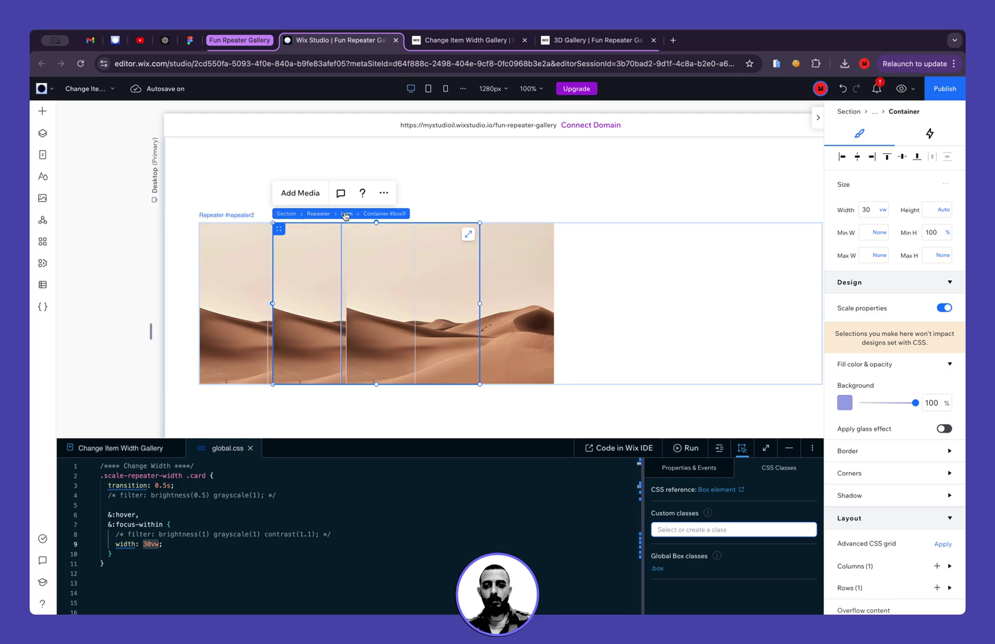
click(346, 214)
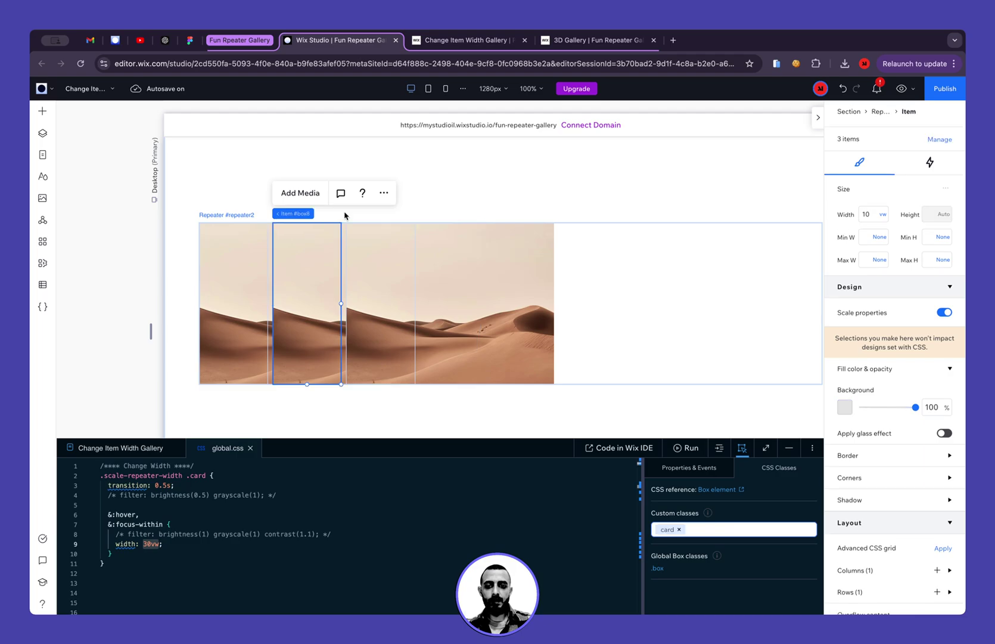
scroll(874, 475, down, 1)
scroll(874, 475, down, 3)
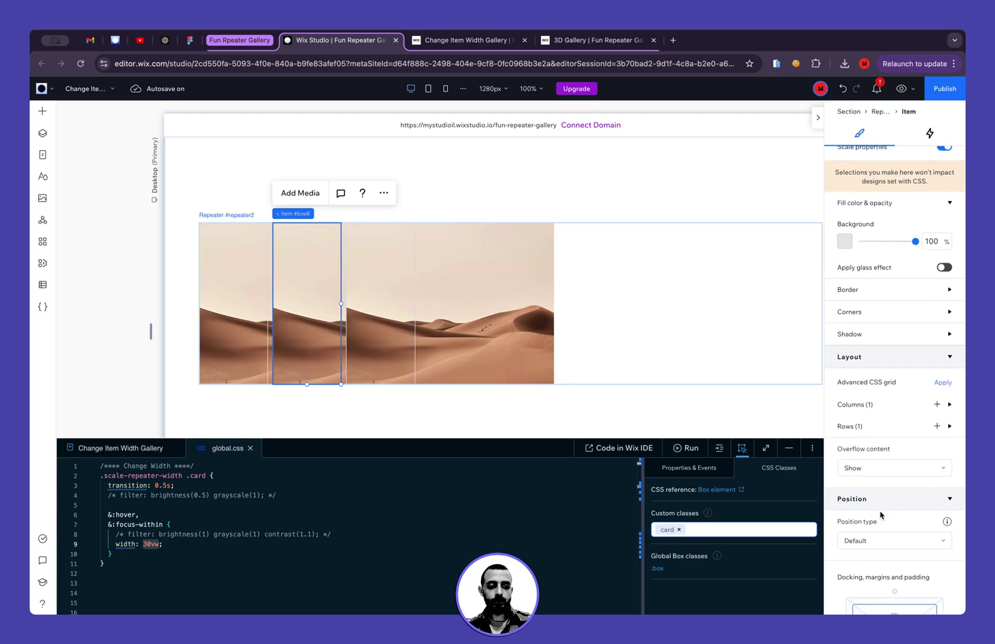
click(875, 472)
click(880, 490)
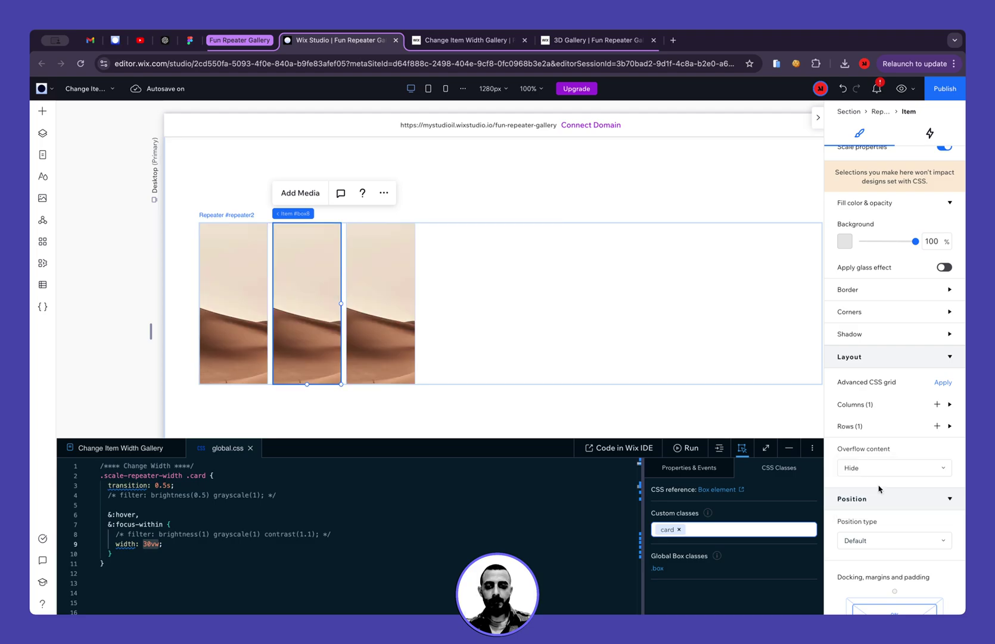
- Select the container around the second item's image and center its docking within the repeater item
click(305, 291)
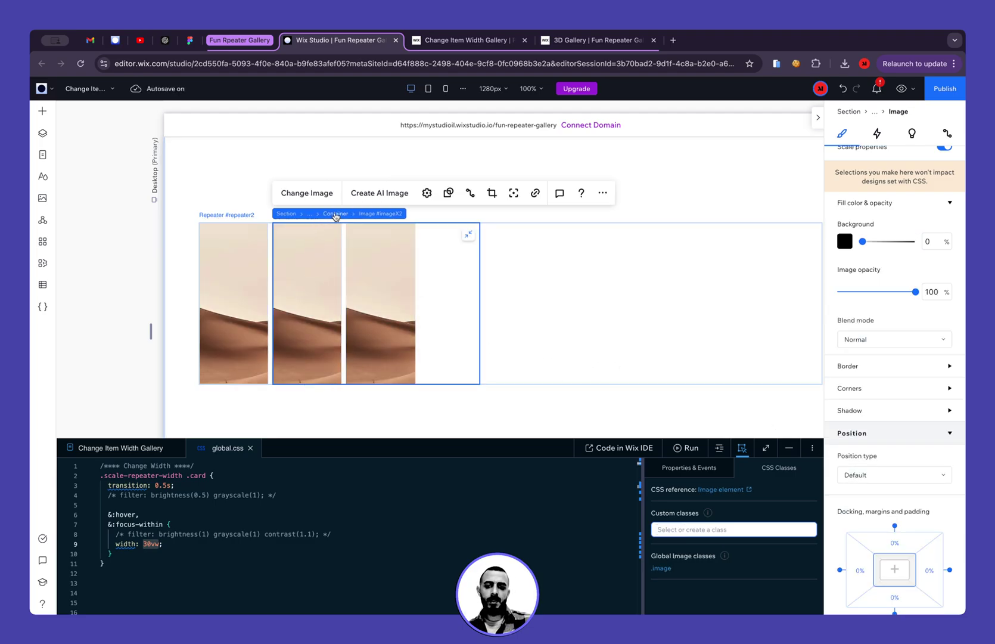
click(335, 216)
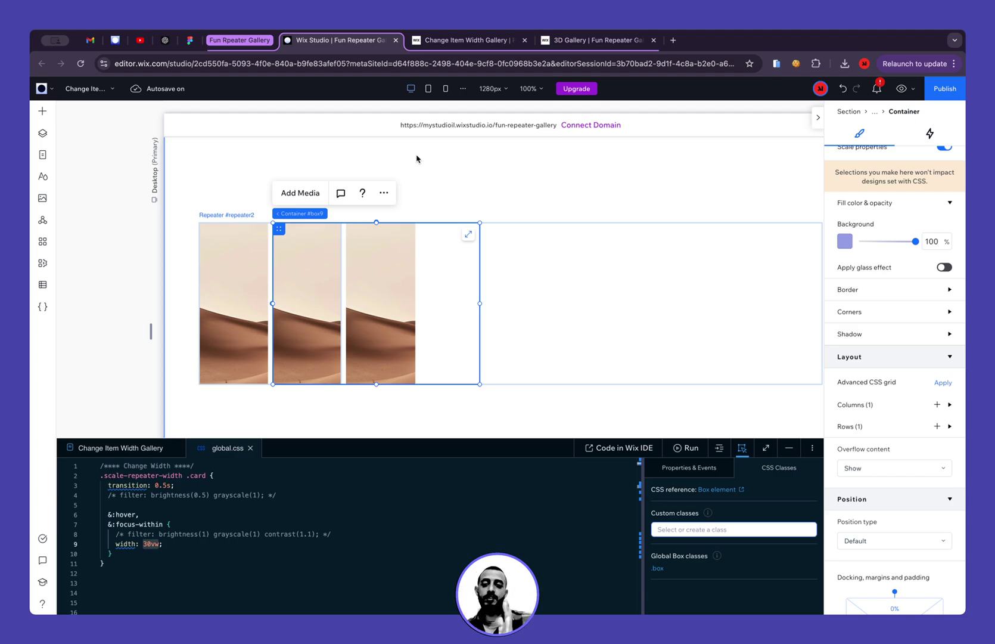
scroll(894, 447, down, 4)
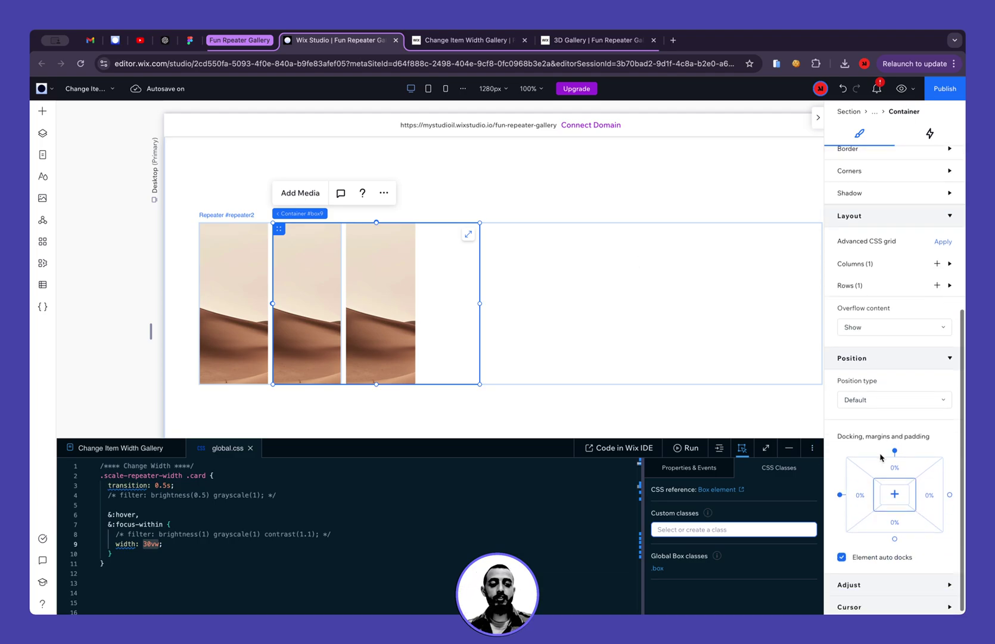
click(894, 494)
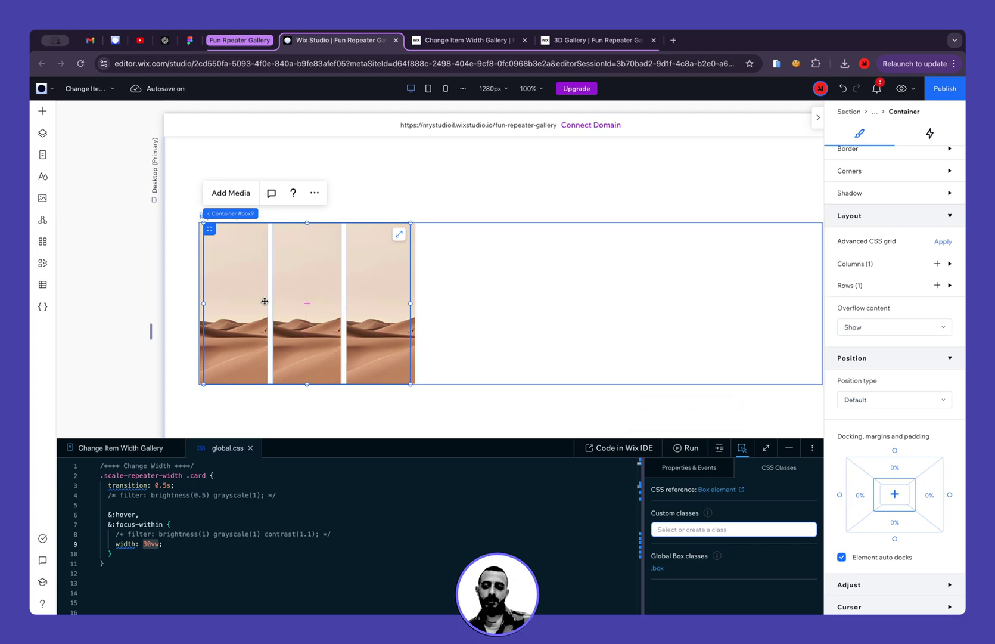
mouse_move(250, 214)
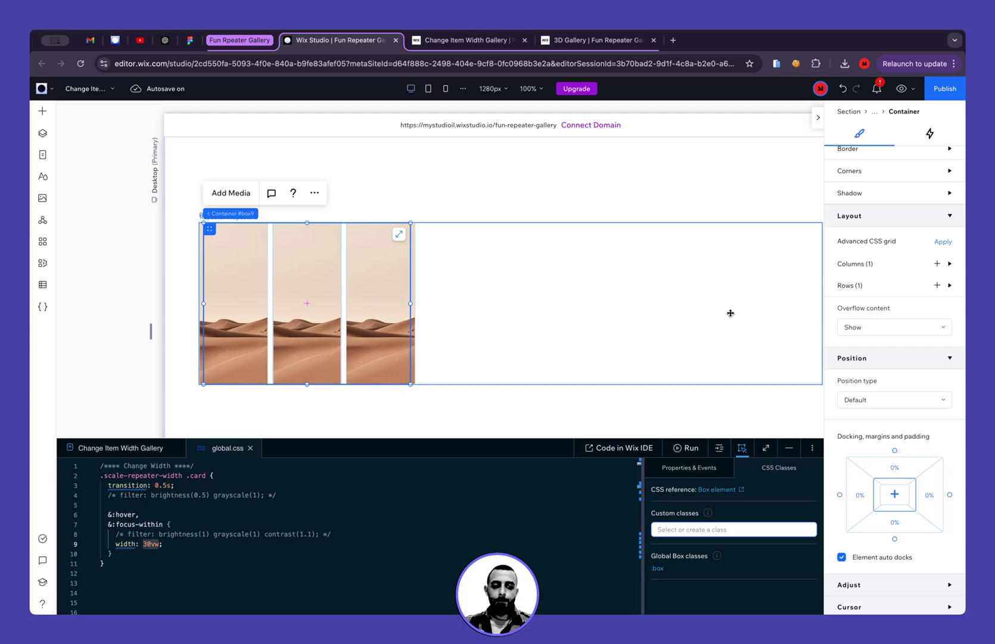
- Change the sizing of the image container's single grid row from Min/max to 1 fr
scroll(887, 308, up, 5)
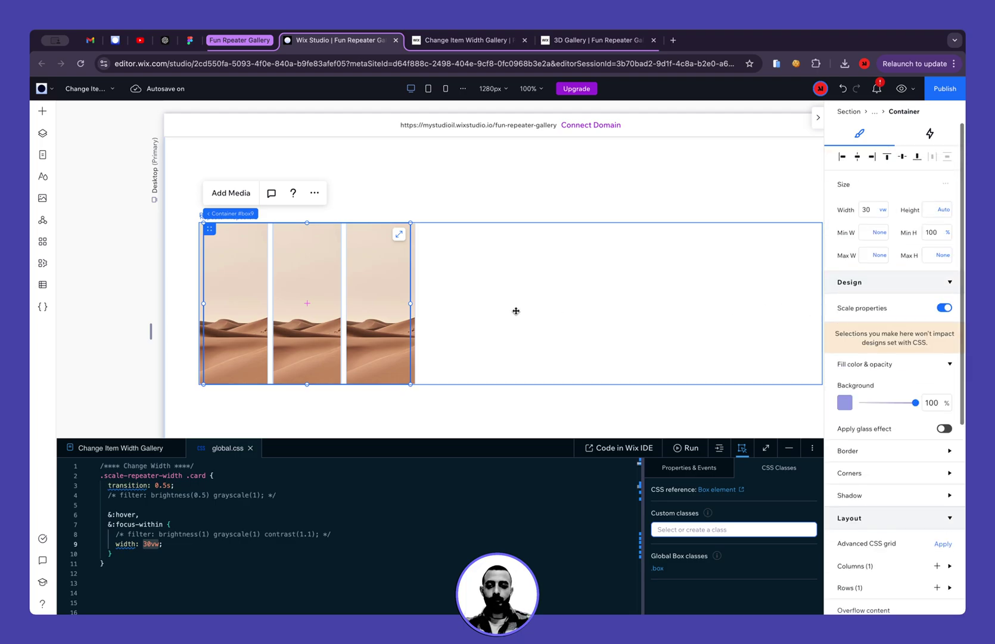
scroll(941, 300, down, 5)
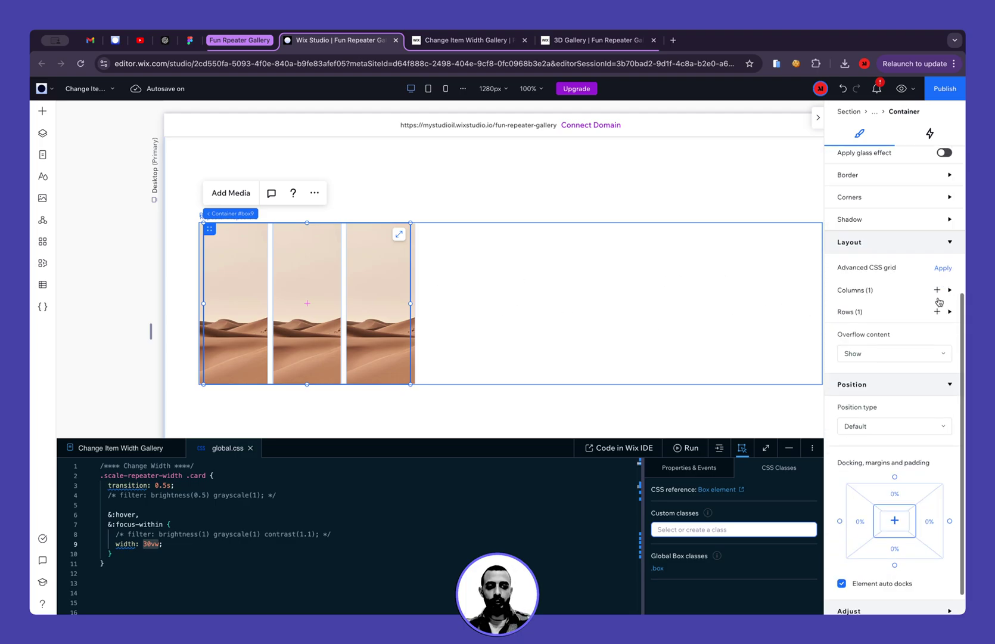
click(859, 313)
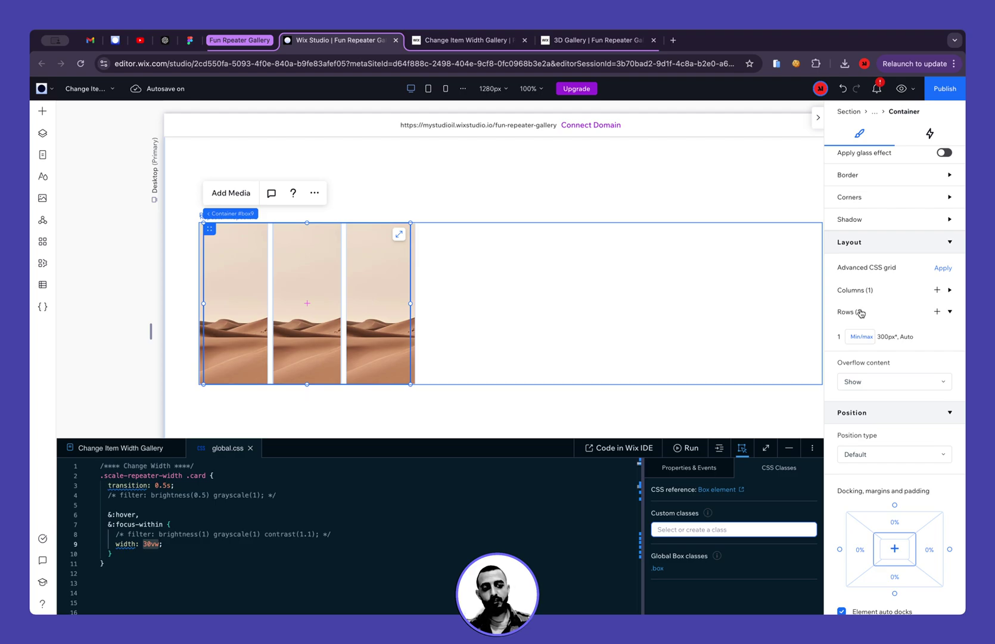
click(861, 336)
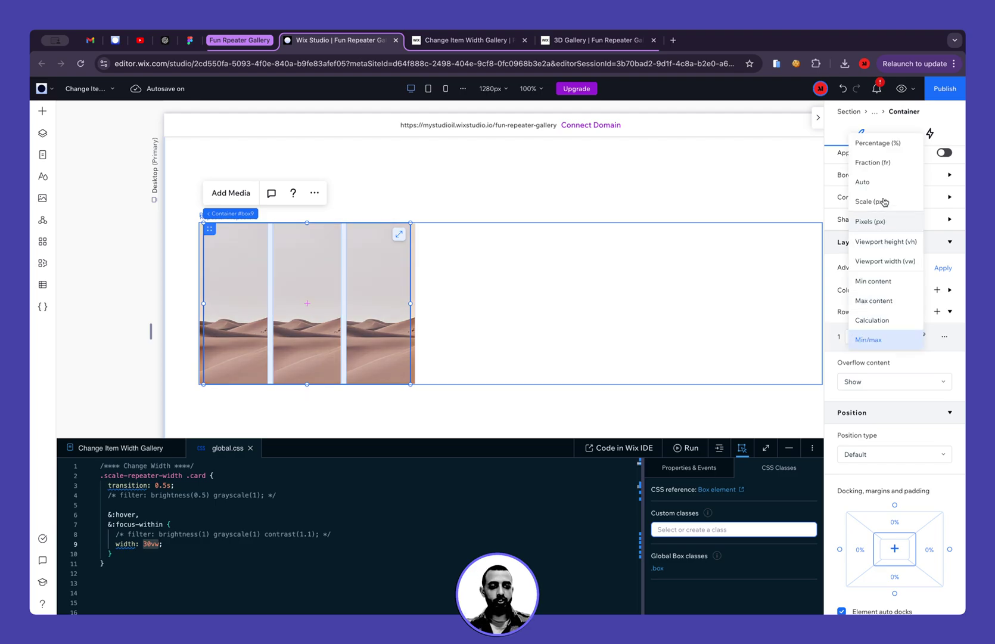
click(887, 168)
- Clear the image container's minimum height to None, and re-enter it as 100%
scroll(894, 248, up, 5)
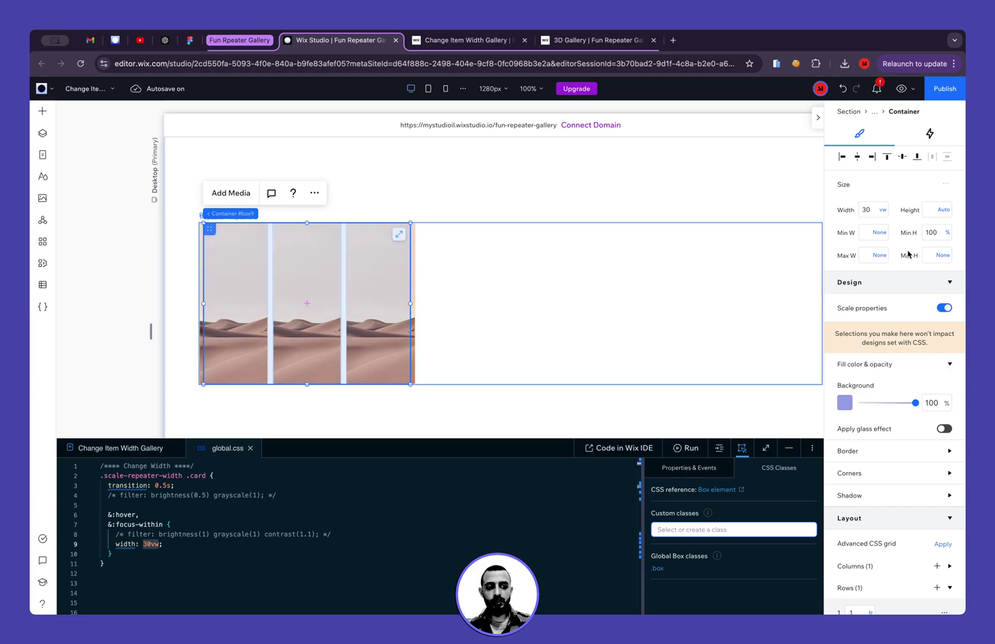
click(948, 233)
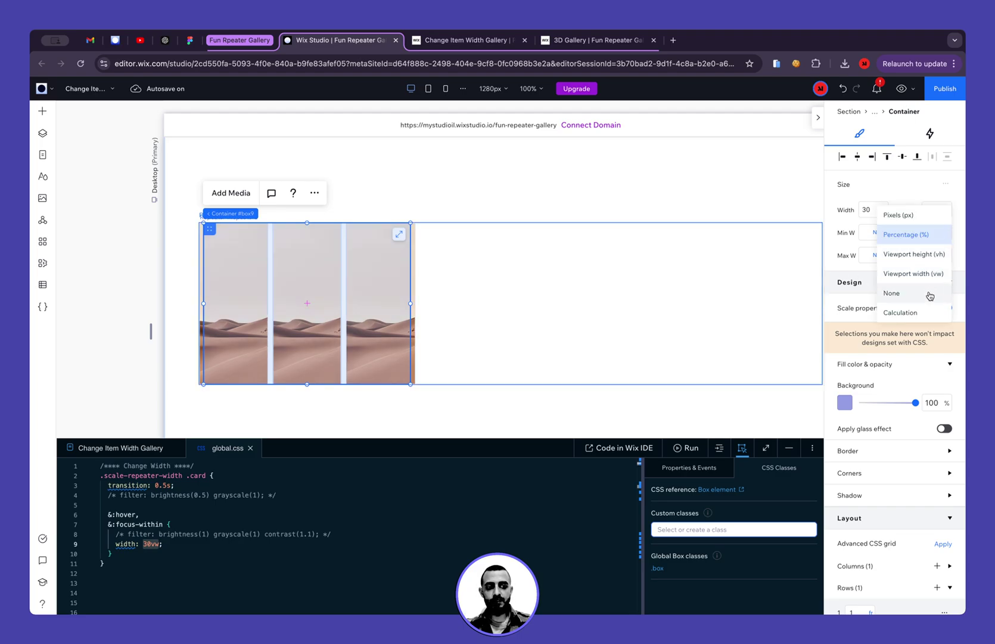
click(942, 293)
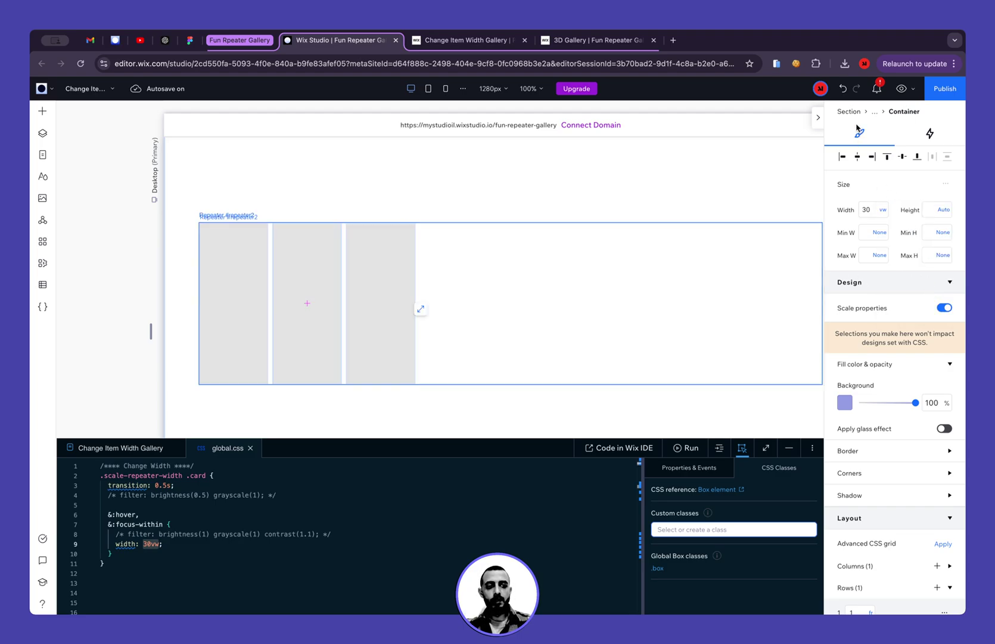
click(926, 234)
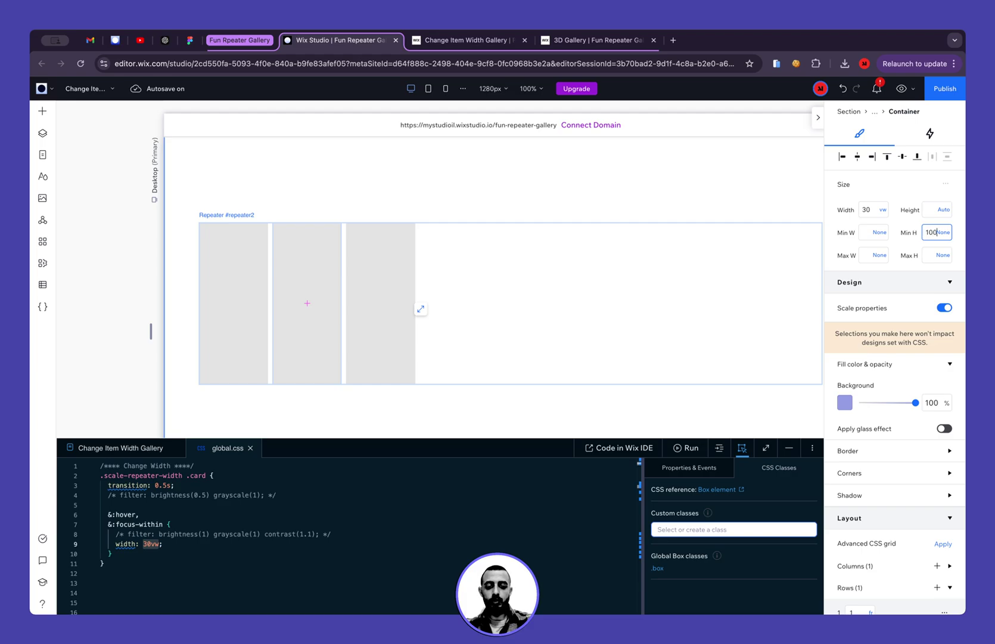
text(100)
key(Return)
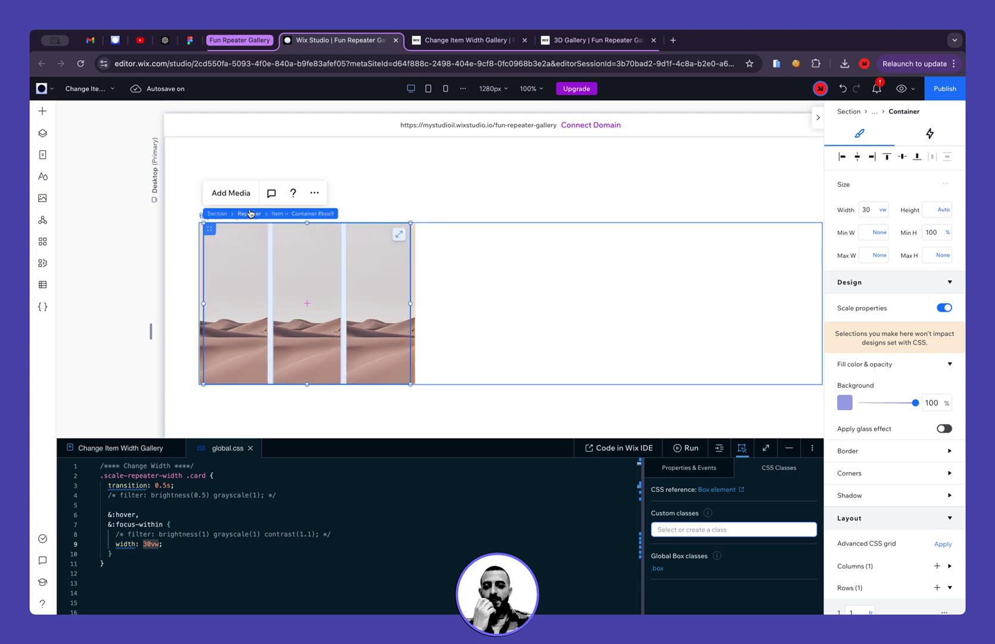
- Select the parent repeater item of the container and set its minimum height to 300 px
click(277, 213)
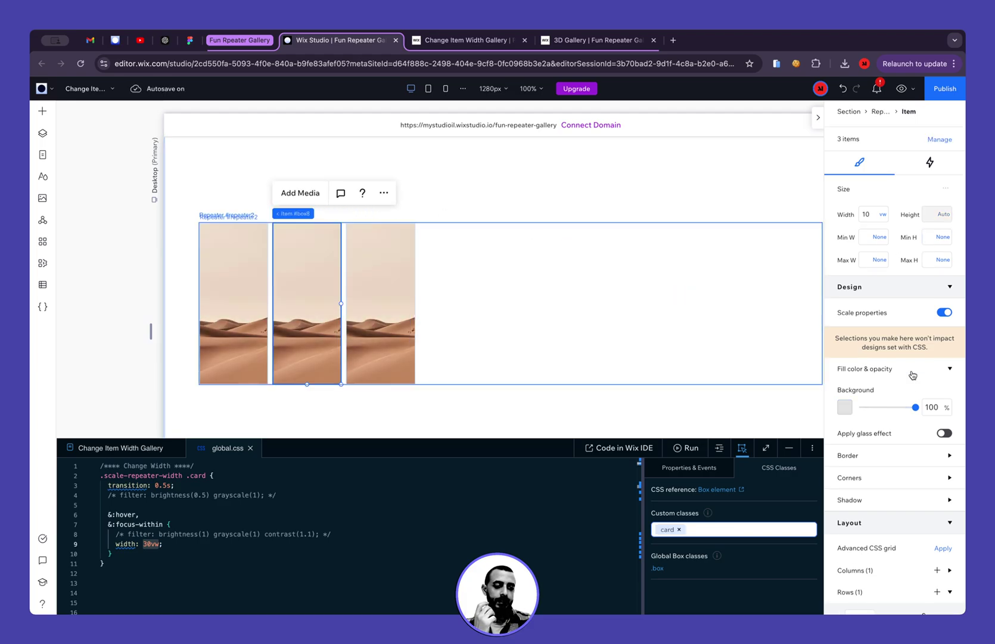
scroll(896, 419, down, 3)
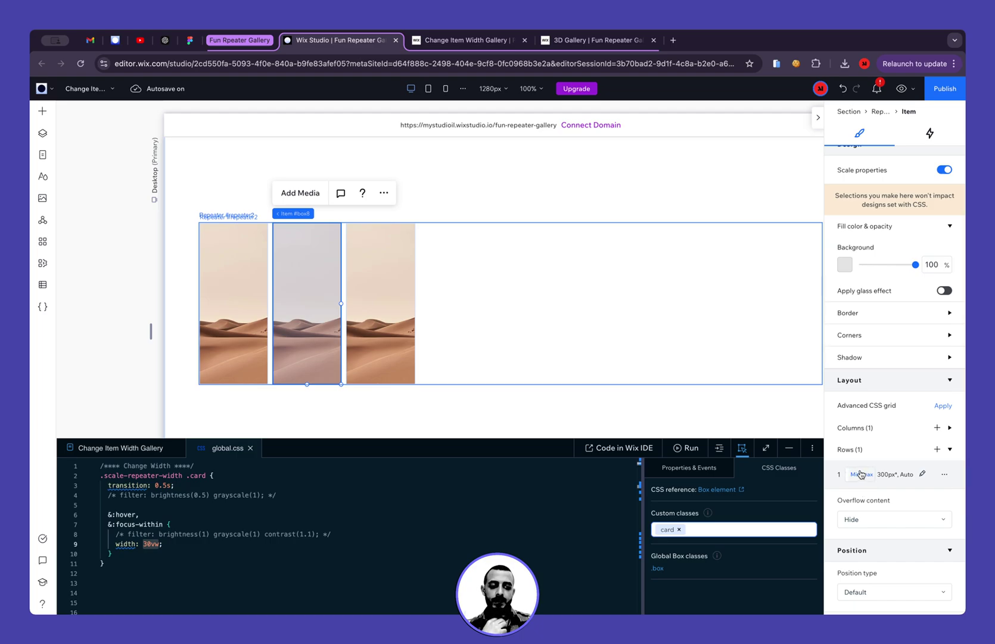
scroll(870, 358, up, 3)
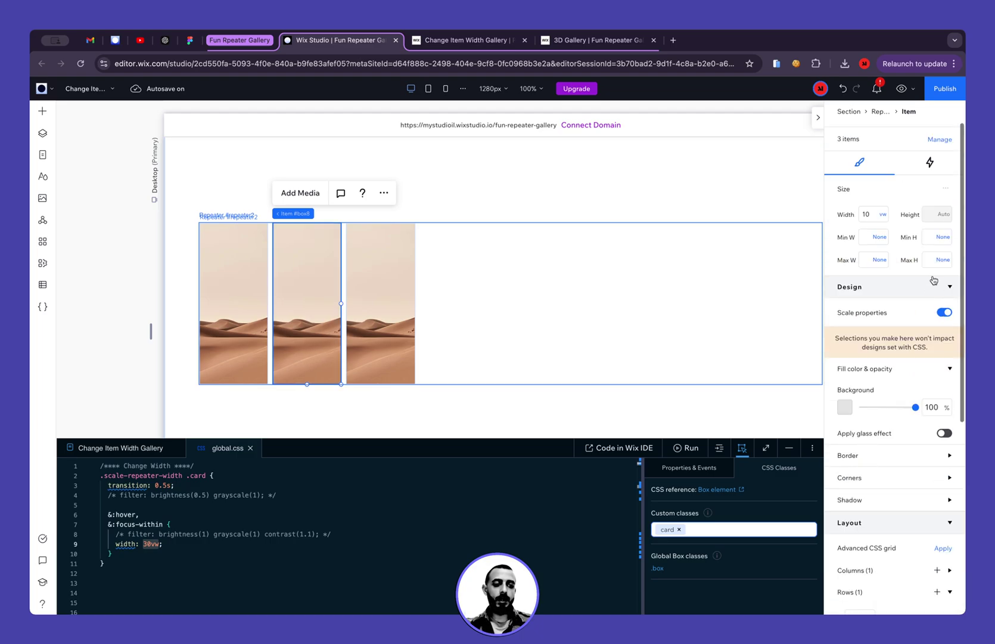
click(937, 241)
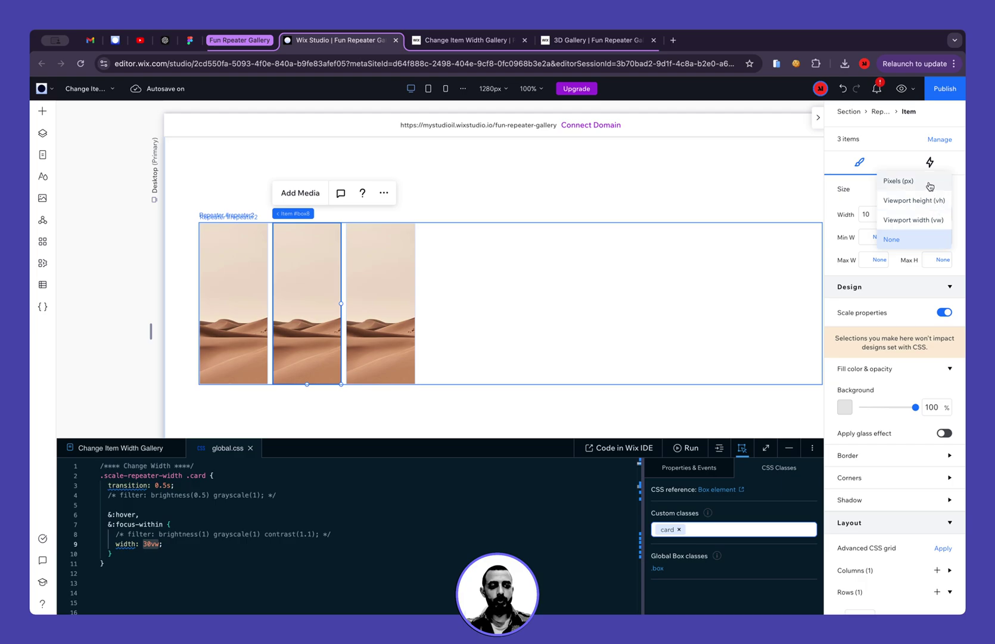
click(930, 186)
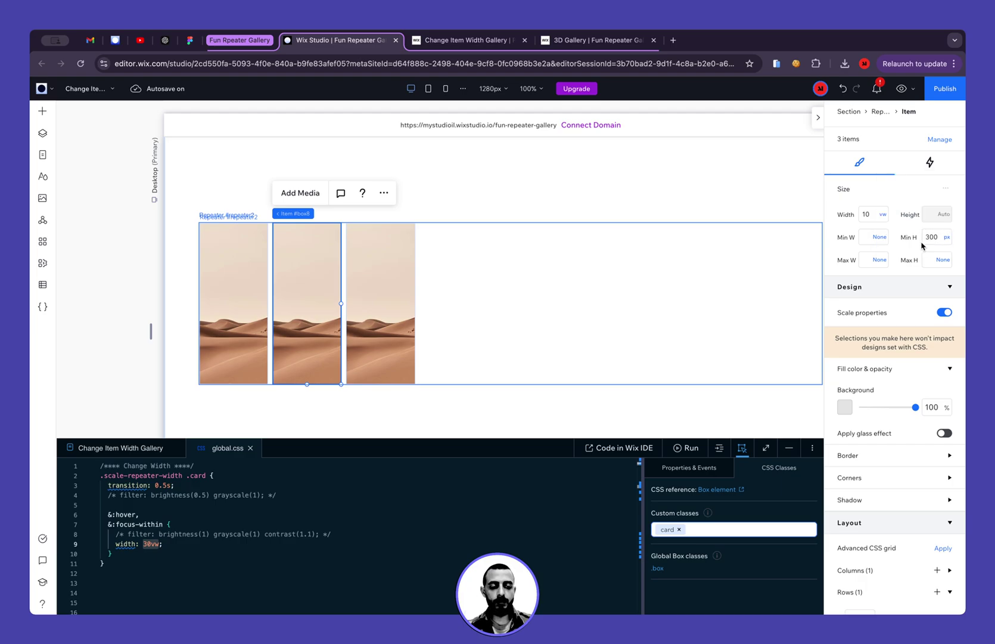
- Change the sizing of the repeater item's grid row from Min/max to 1 fr
scroll(918, 298, down, 3)
click(864, 484)
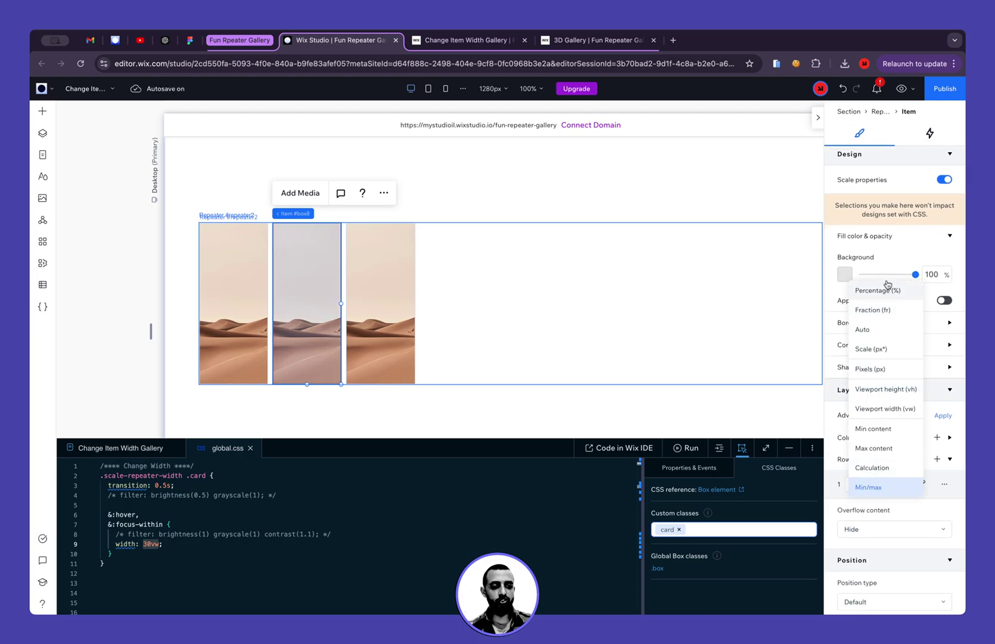
click(890, 309)
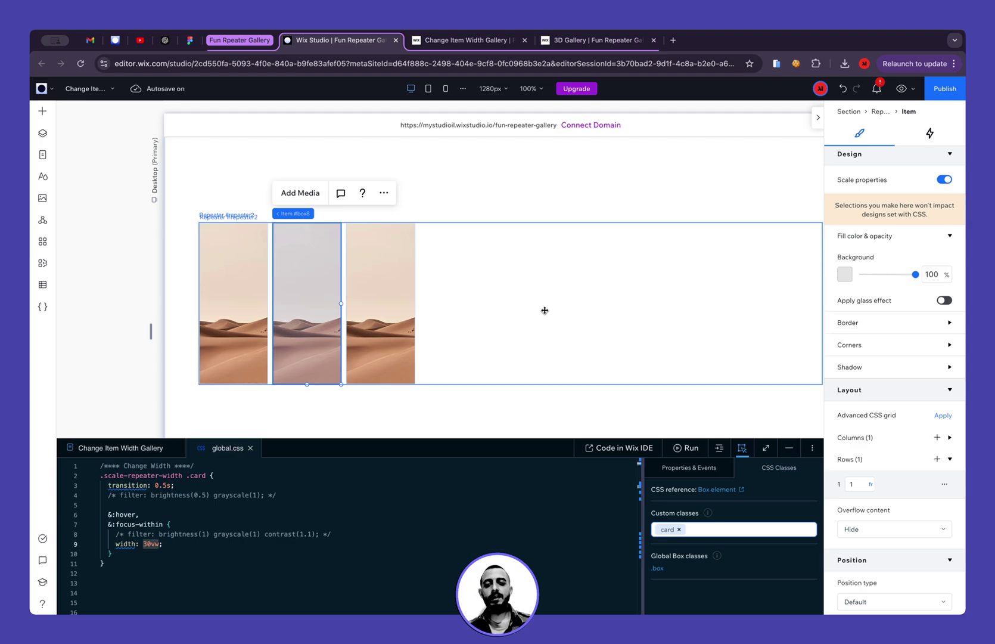
- Preview the page, check how the middle gallery item expands on hover, and return to editing
scroll(859, 262, up, 3)
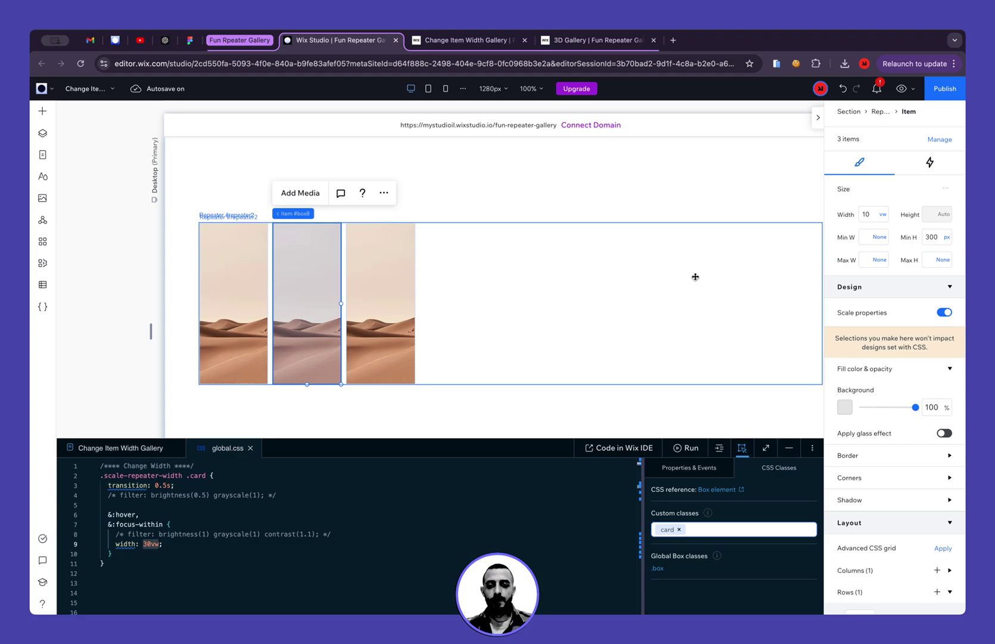
click(900, 89)
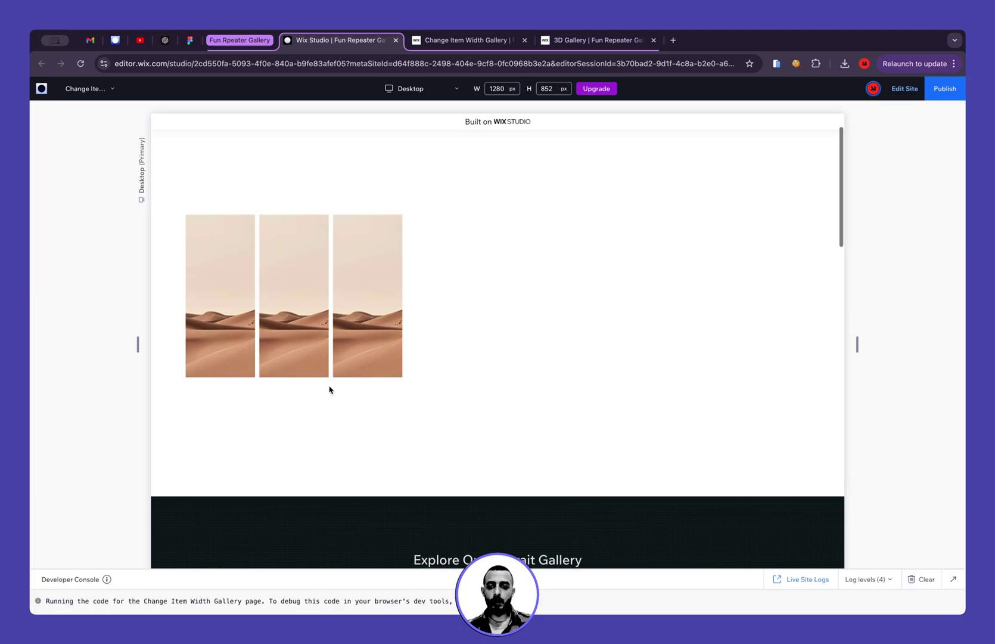
mouse_move(298, 323)
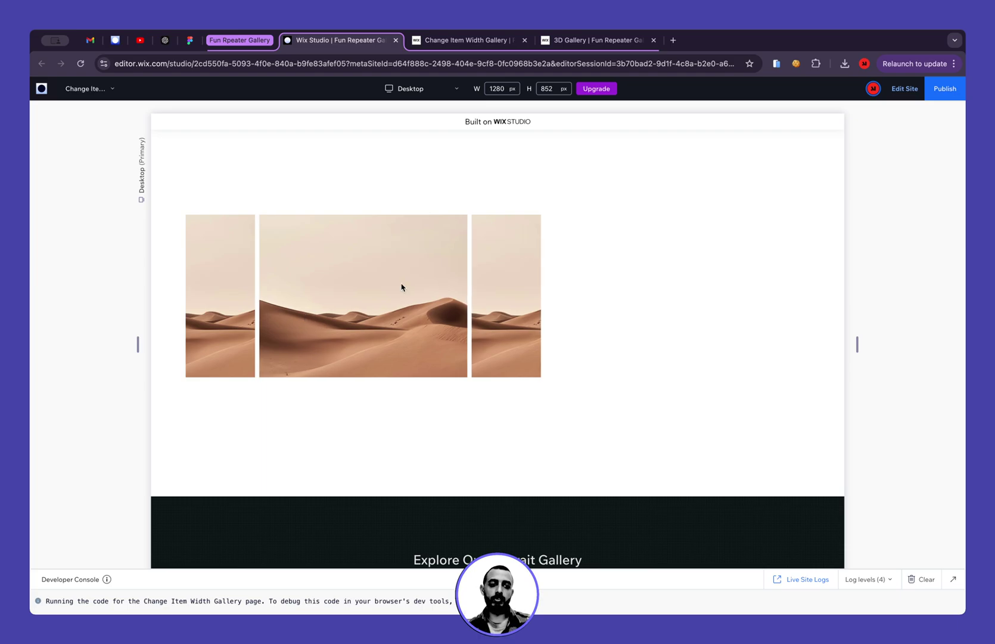
click(904, 89)
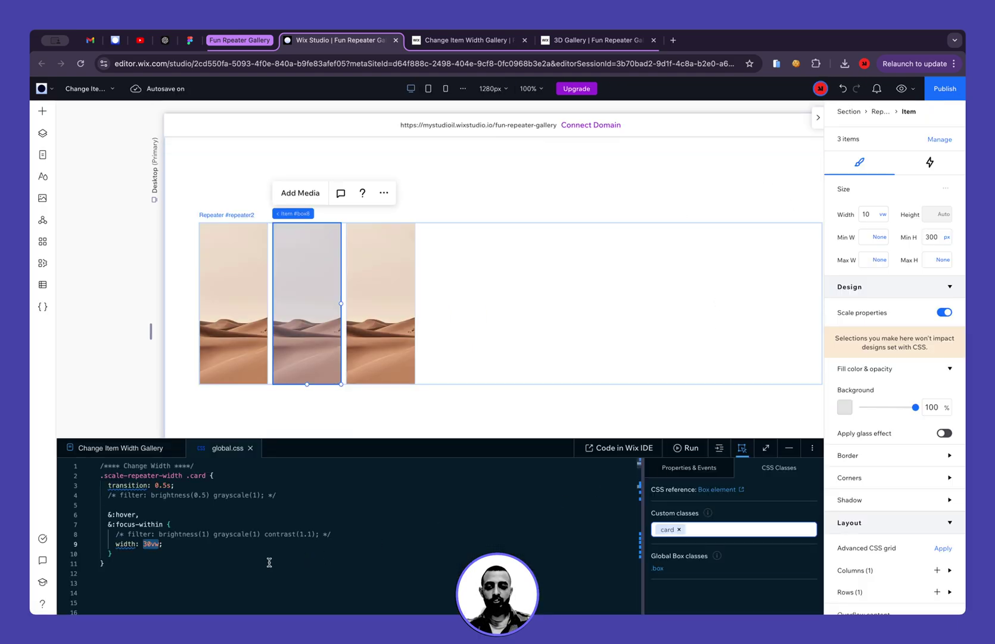
- Change the hover width in global.css to 50vw and set the image container's width to 50 vw to match
click(146, 543)
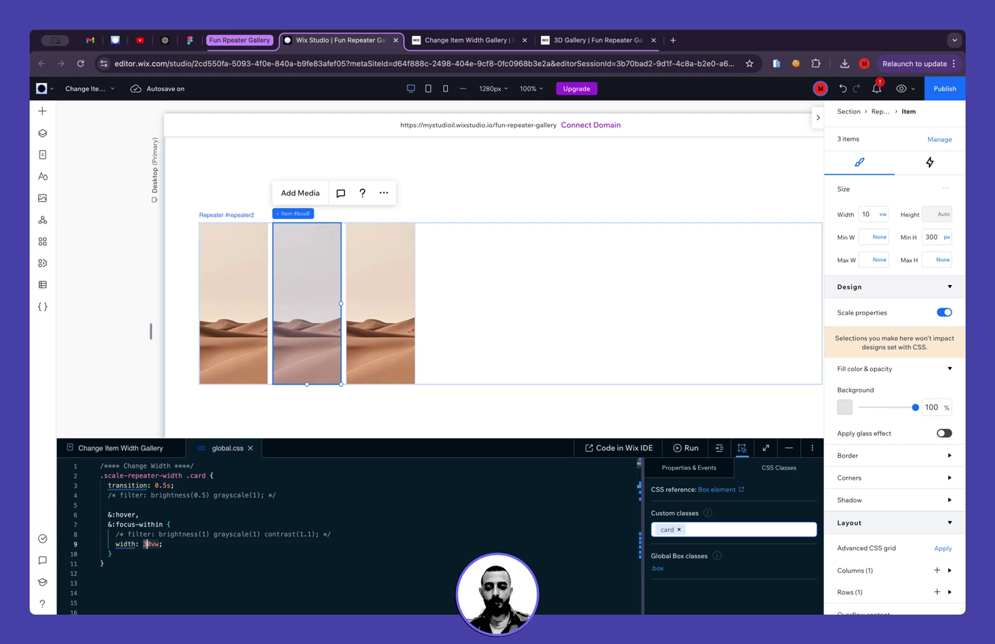
text(5)
click(300, 286)
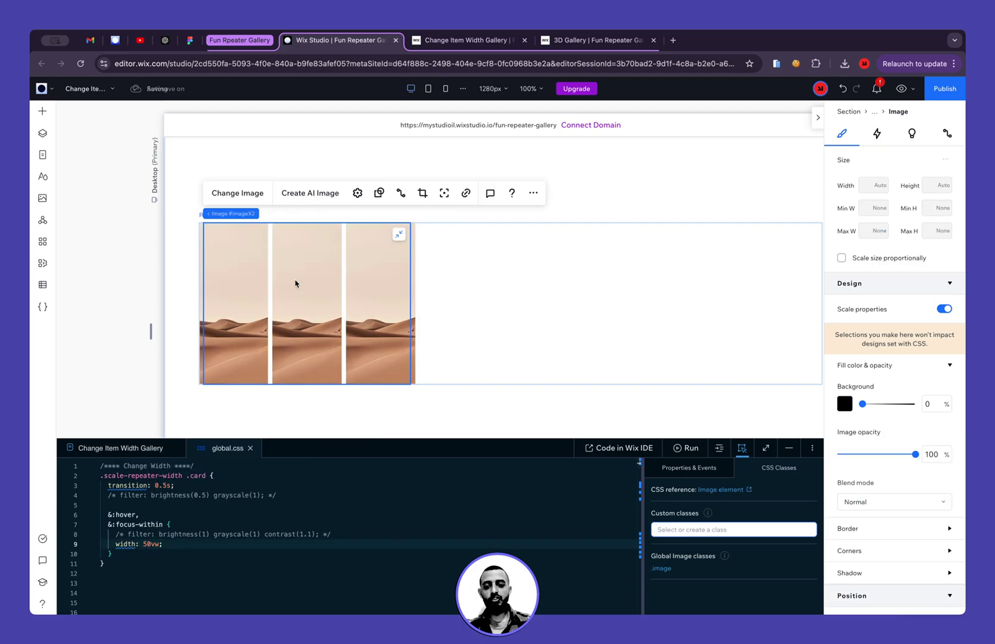
click(268, 215)
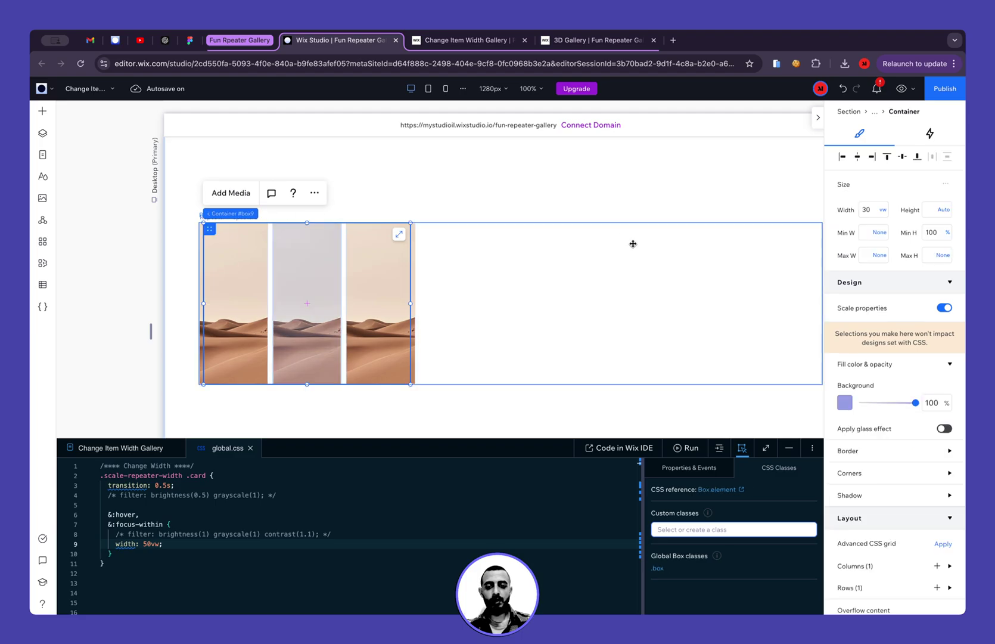
click(872, 211)
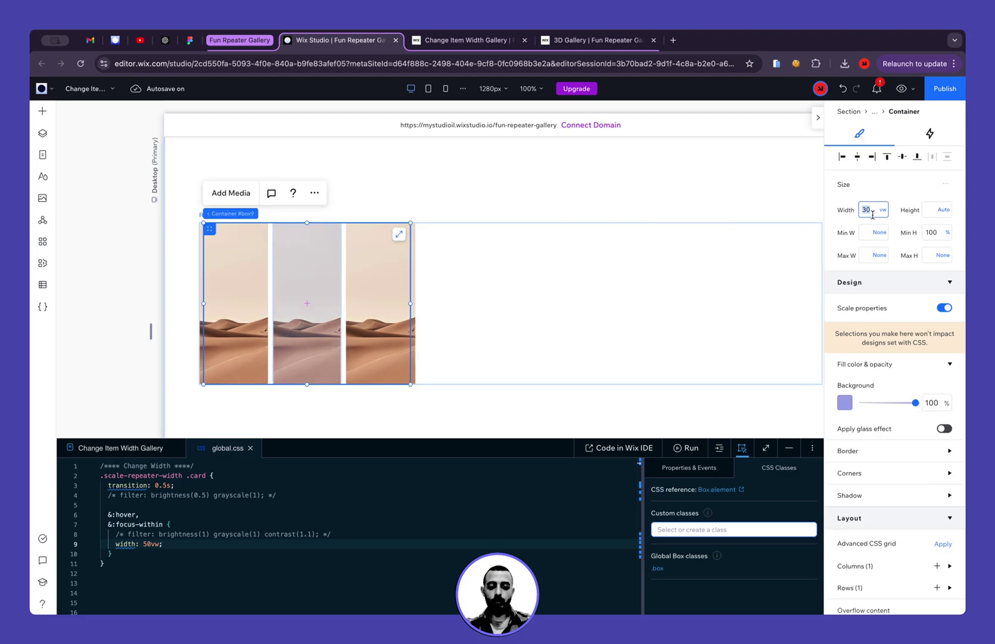
text(50)
key(Return)
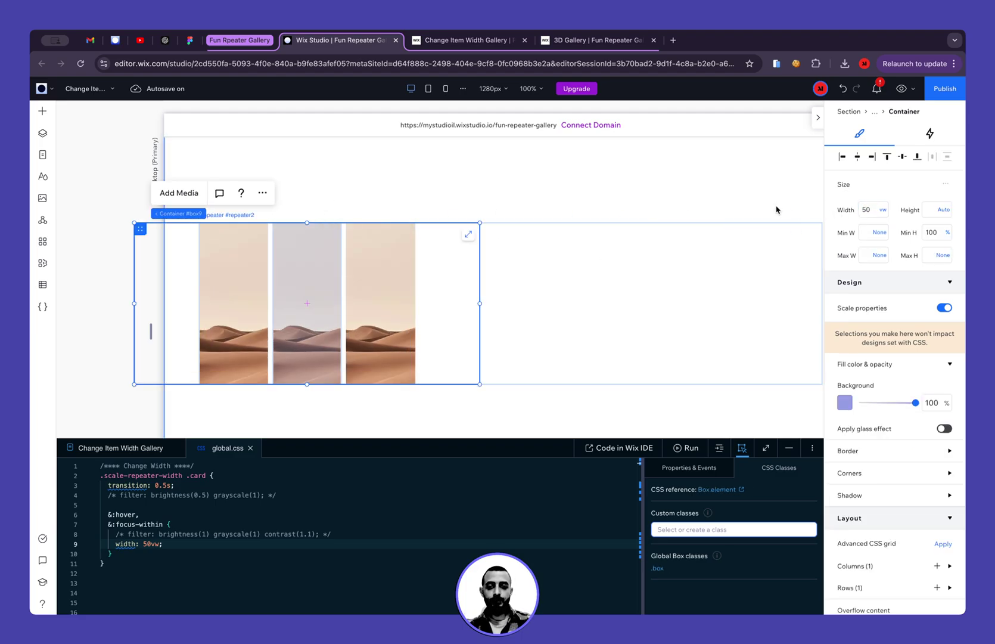
- Preview the wider hover expansion, and look at the finished portrait gallery on the published Change Item Width Gallery page
key(super+p)
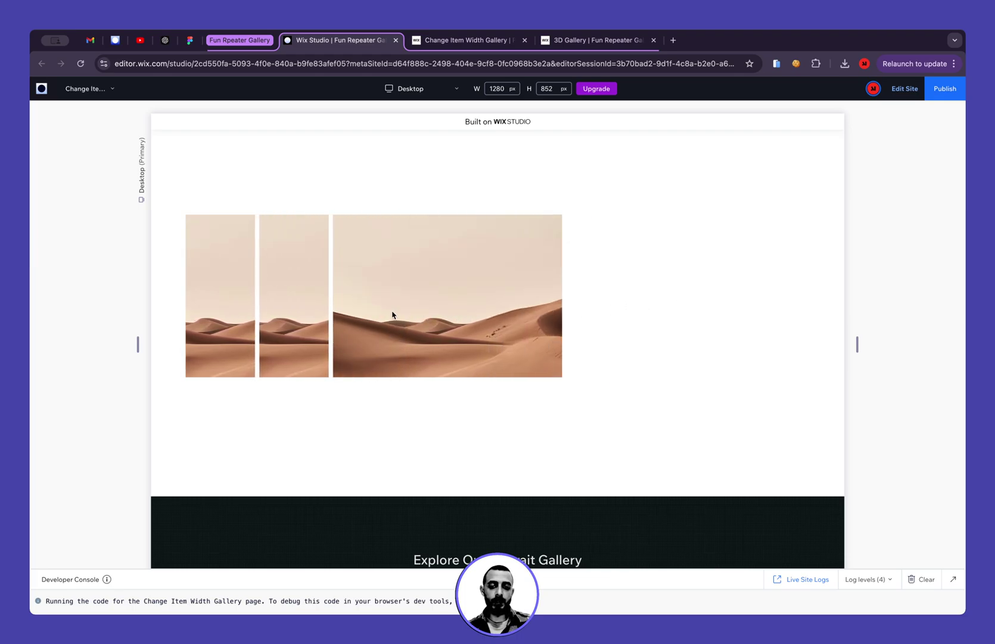
click(906, 95)
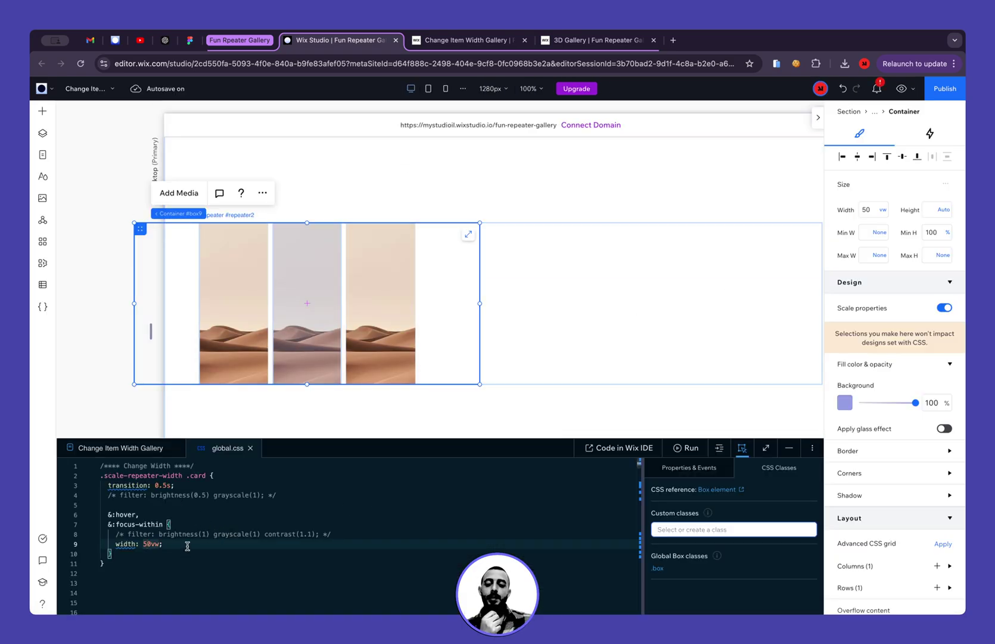
click(460, 40)
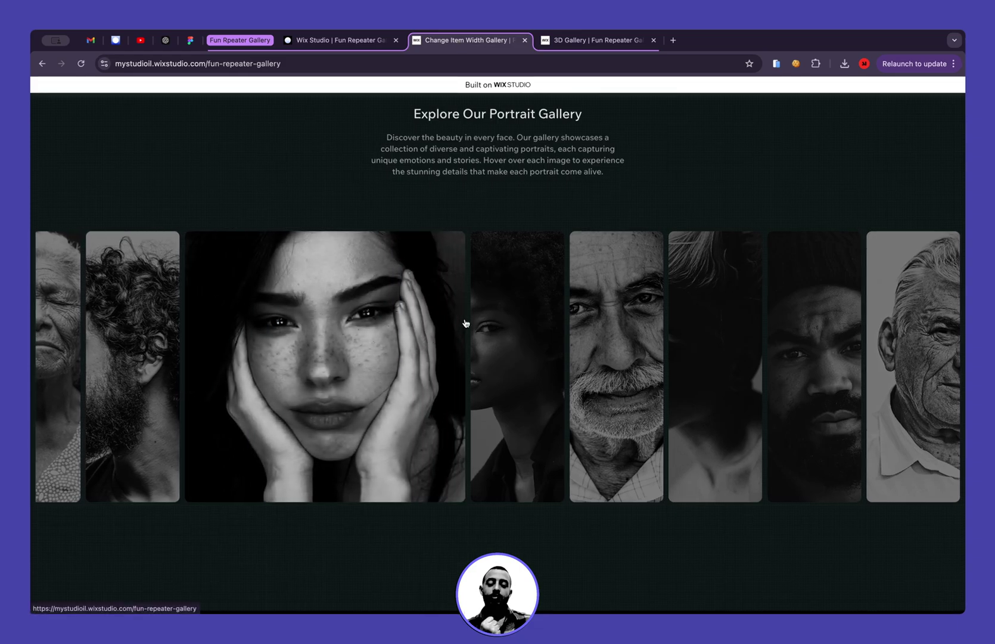
- Back in the Wix Studio editor, uncomment the filter line with brightness(0.5) and grayscale(1) in the .card rule of global.css
click(334, 40)
click(235, 496)
key(super+slash)
drag(140, 495, 186, 494)
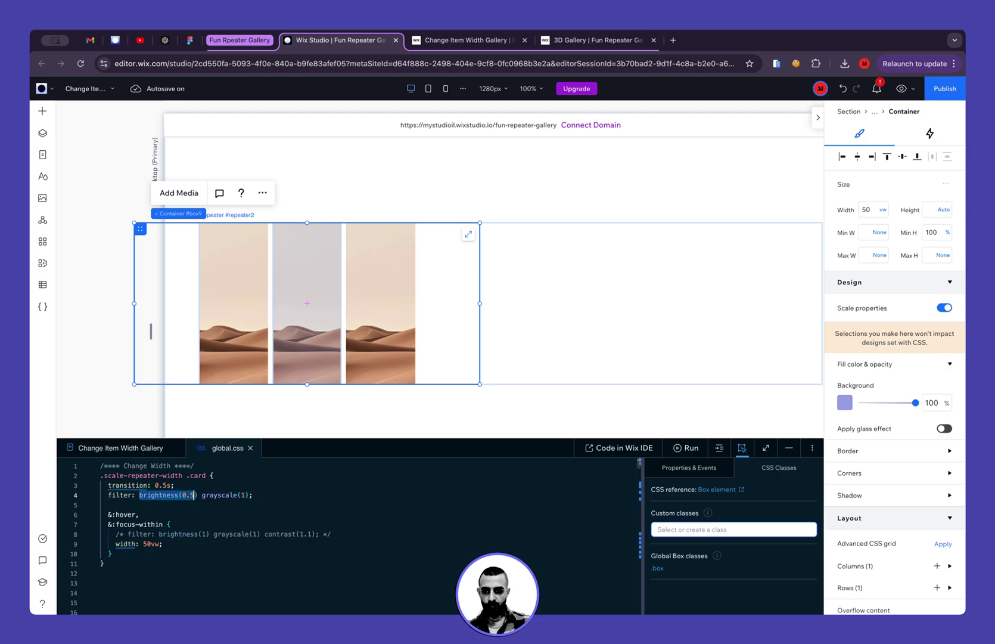
click(190, 495)
click(202, 494)
drag(202, 495, 245, 495)
click(299, 510)
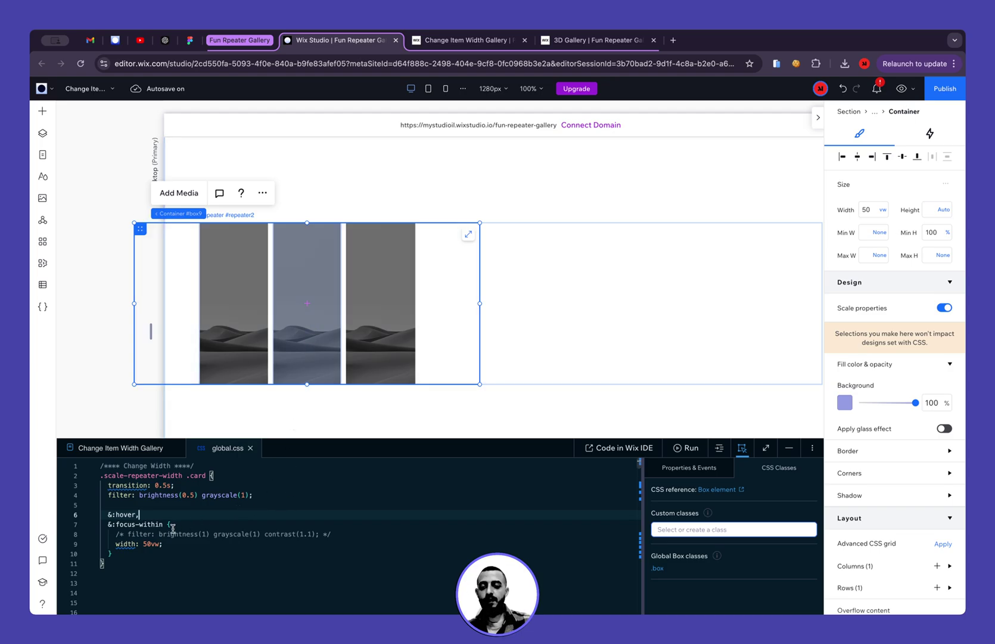
- Uncomment the filter line with brightness(1), grayscale(1) and contrast(1.1) in the hover and focus-within rule
click(143, 534)
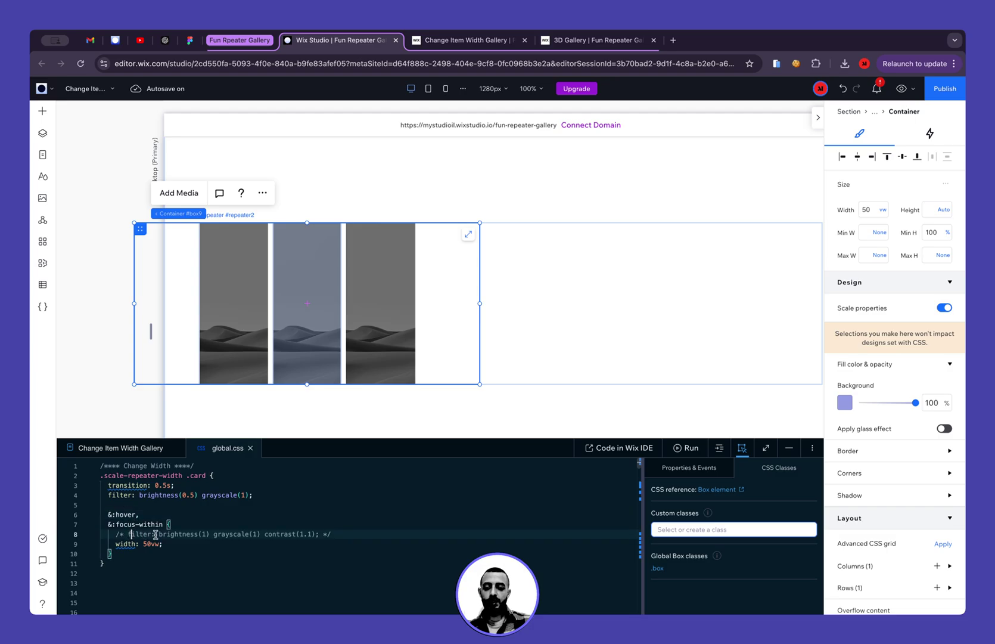
key(super+slash)
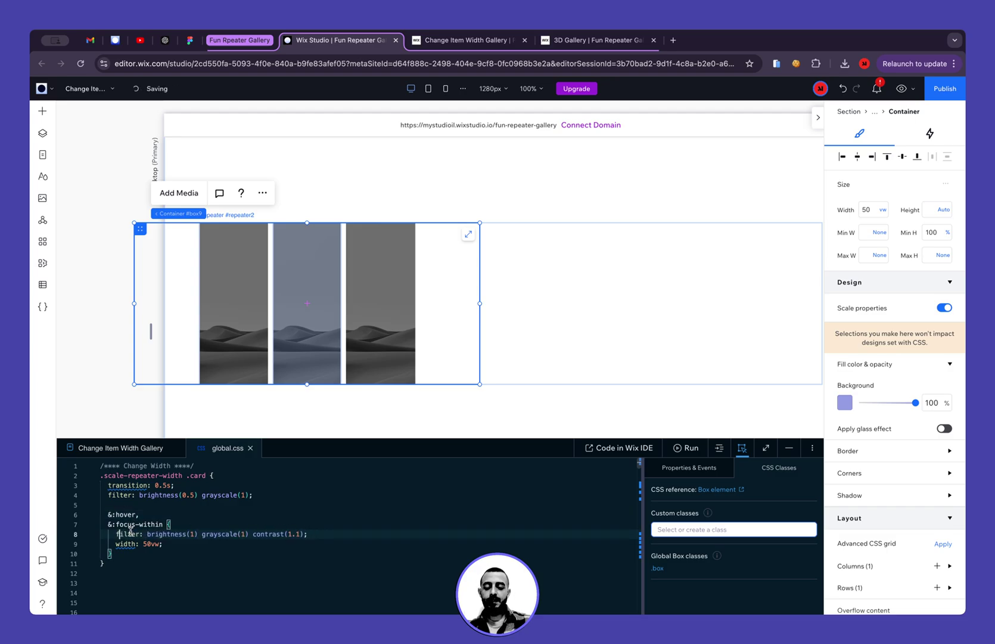
drag(109, 495, 108, 504)
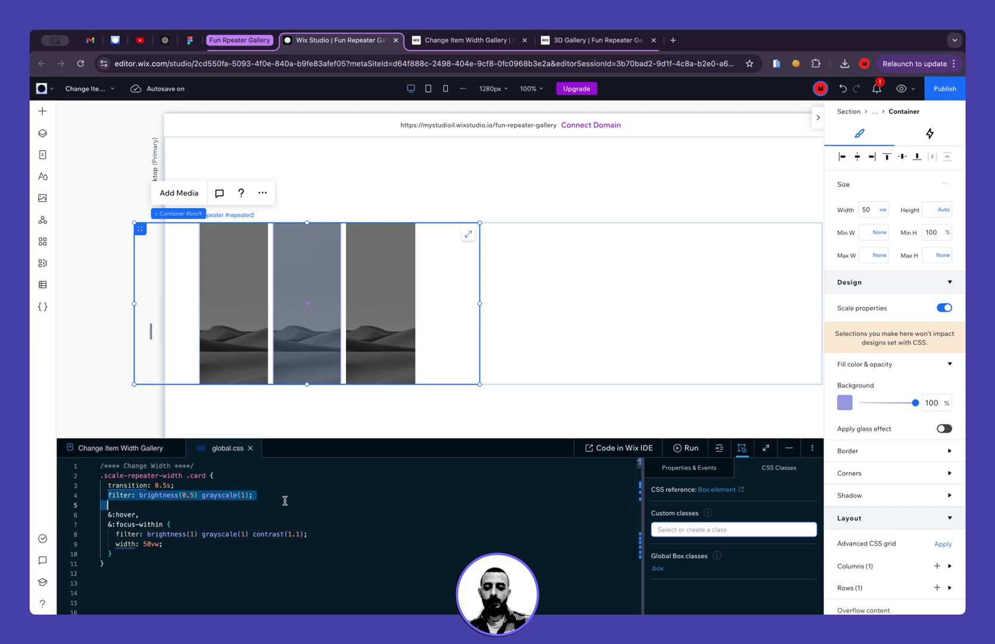
double_click(179, 535)
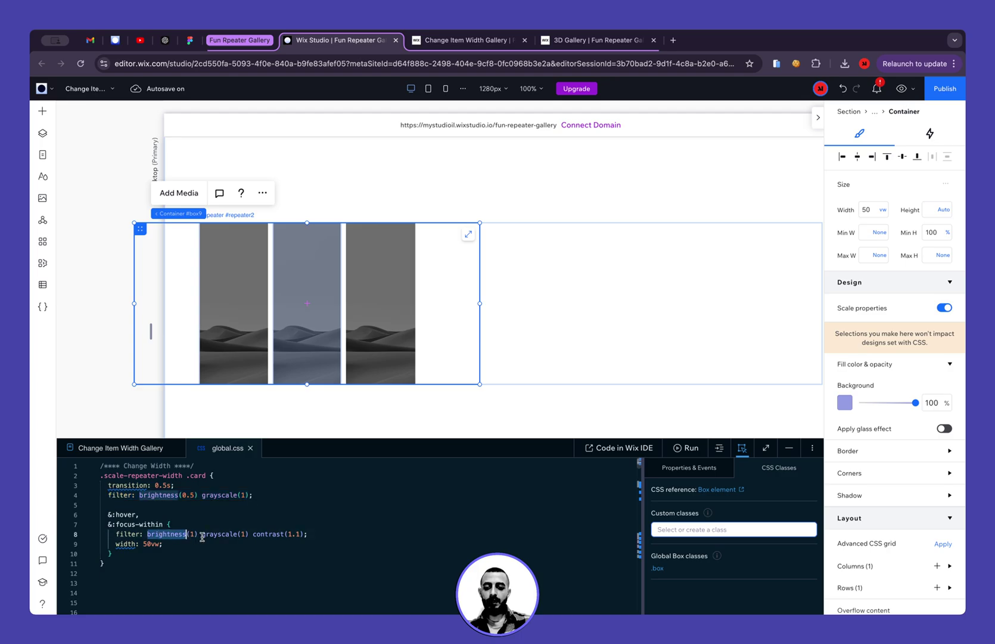
double_click(234, 534)
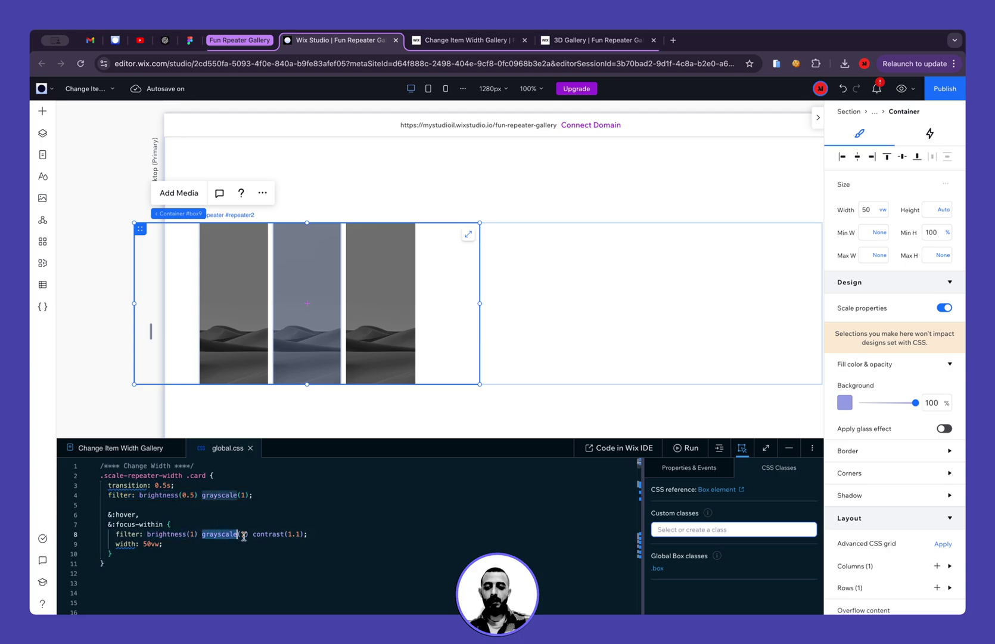
- Change the grayscale value in the hover and focus-within filter line of global.css to 0
double_click(243, 534)
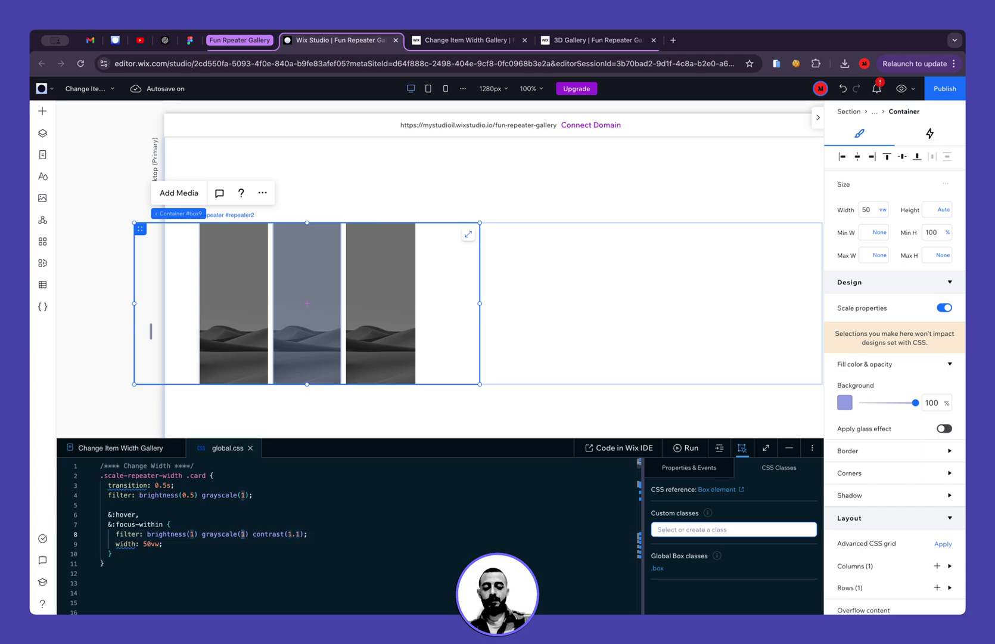
text(0)
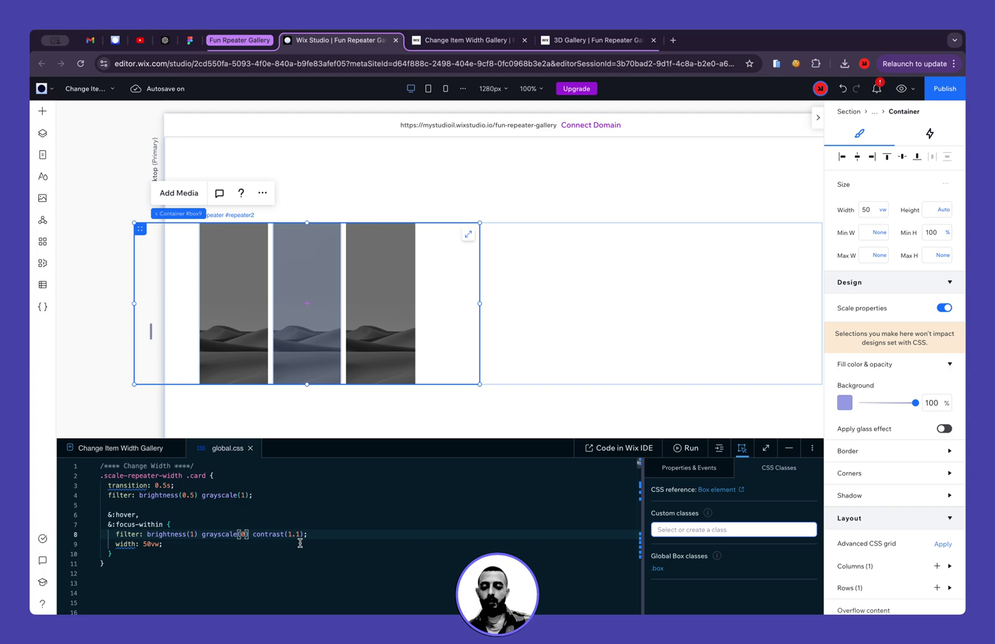
drag(253, 534, 307, 534)
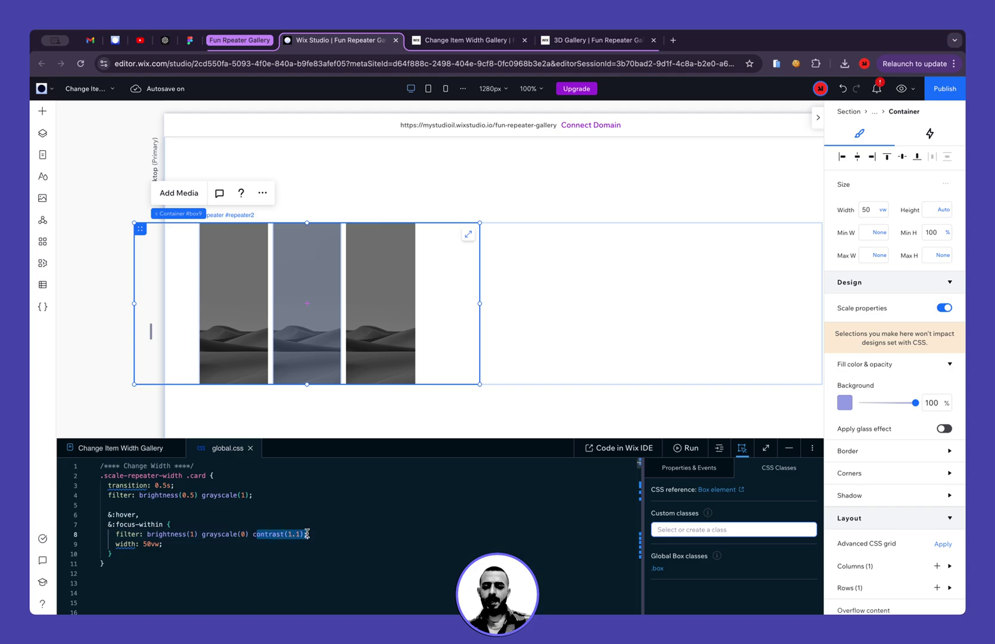
click(303, 534)
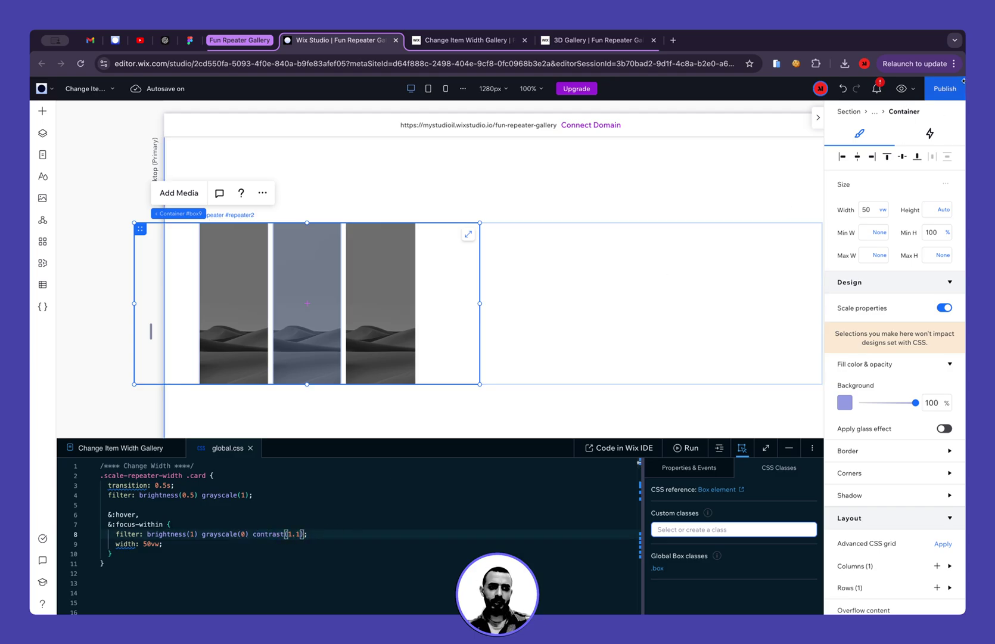
- Preview the colour hover effect, compare it with the published portrait gallery page, and return to the editor
click(904, 90)
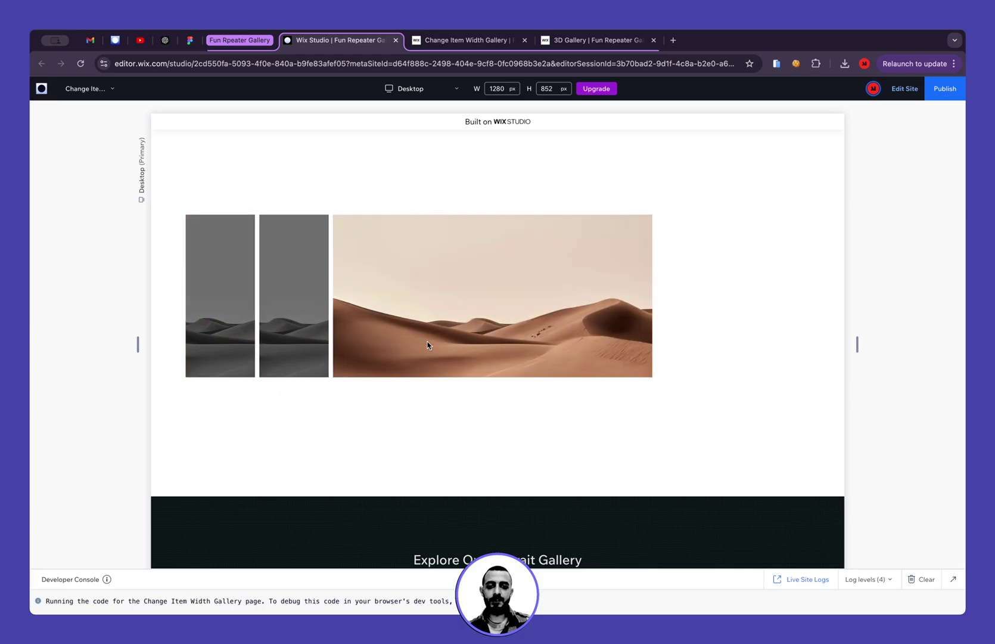
click(448, 40)
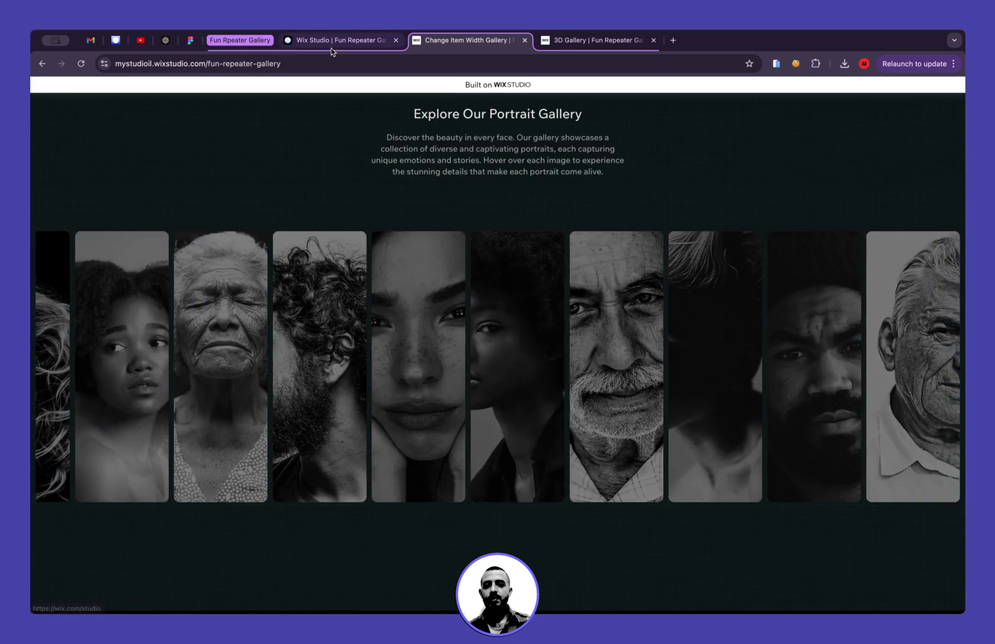
key(ctrl+shift+Tab)
click(903, 100)
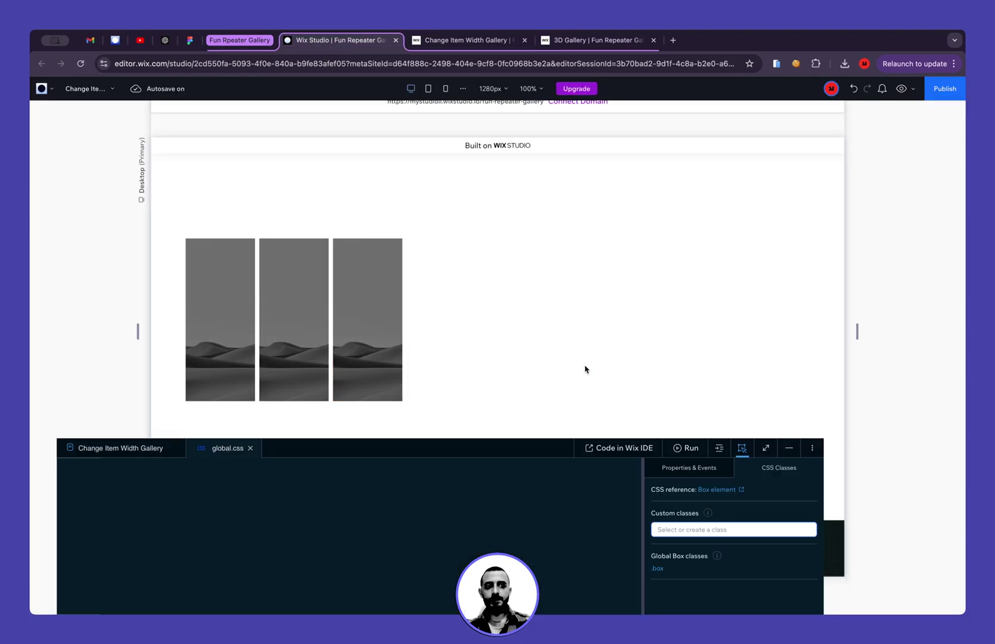
click(271, 548)
key(shift+Home)
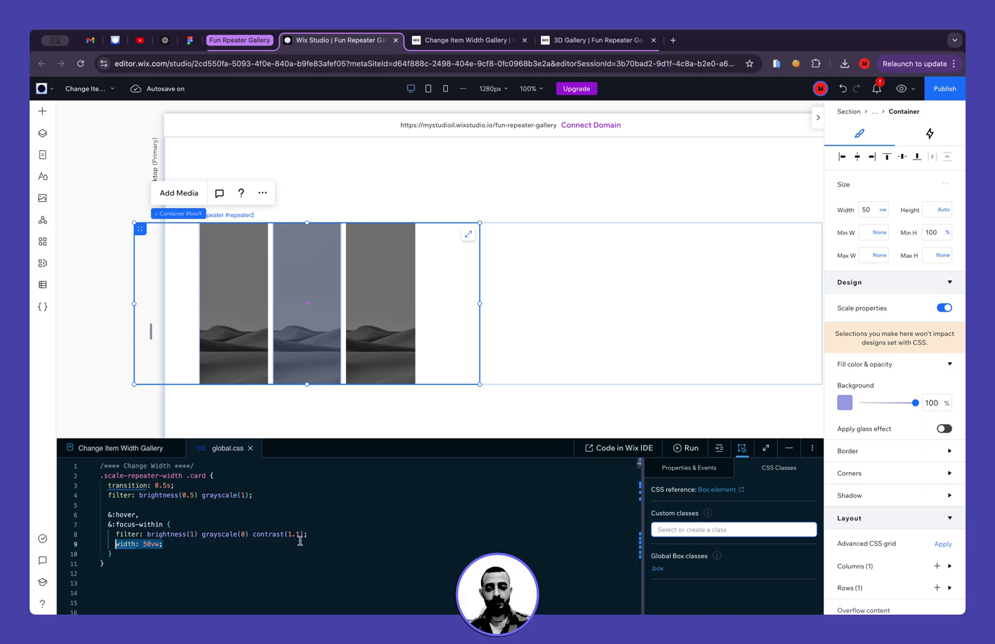
key(Right)
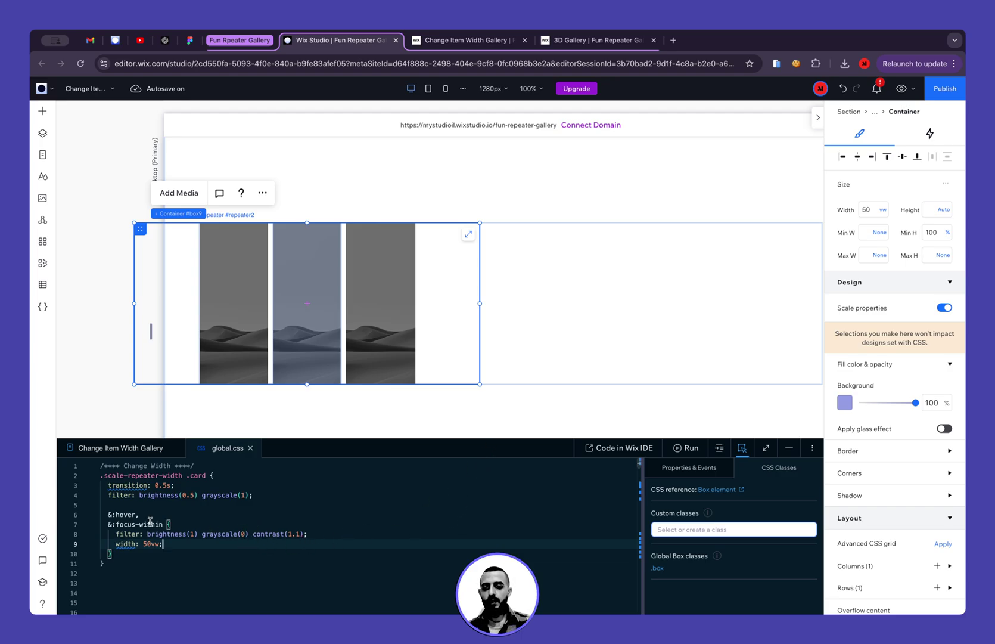
drag(115, 524, 162, 522)
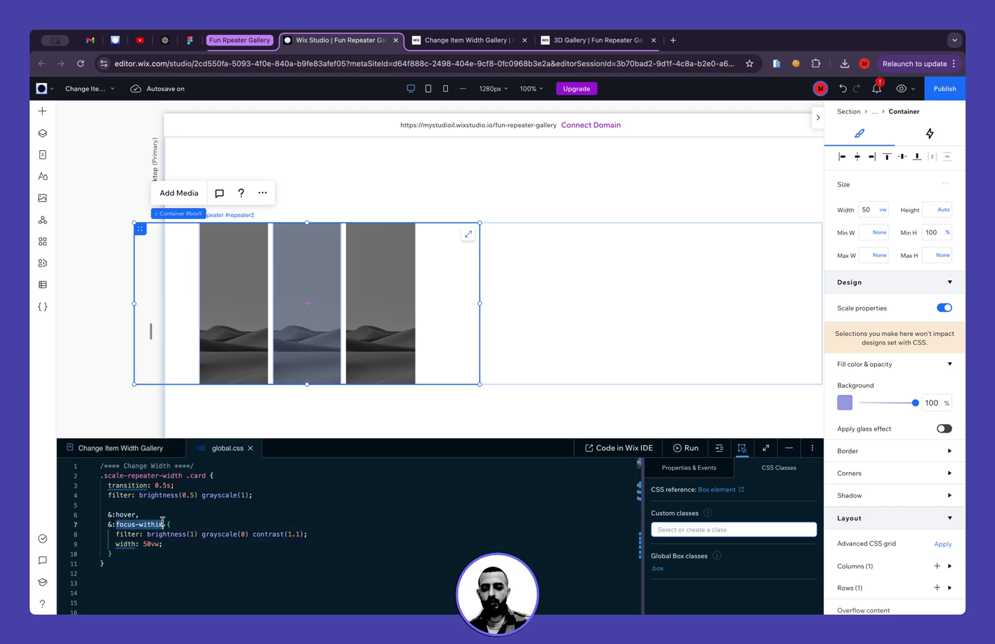
- Duplicate the repeater item with the card class until the gallery holds 10 items
click(366, 310)
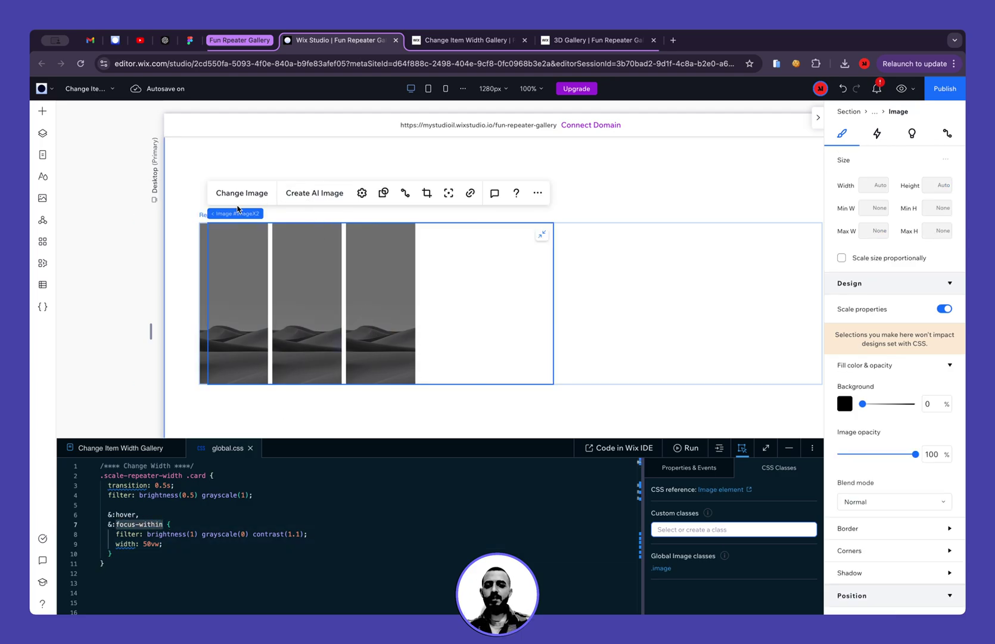
mouse_move(261, 218)
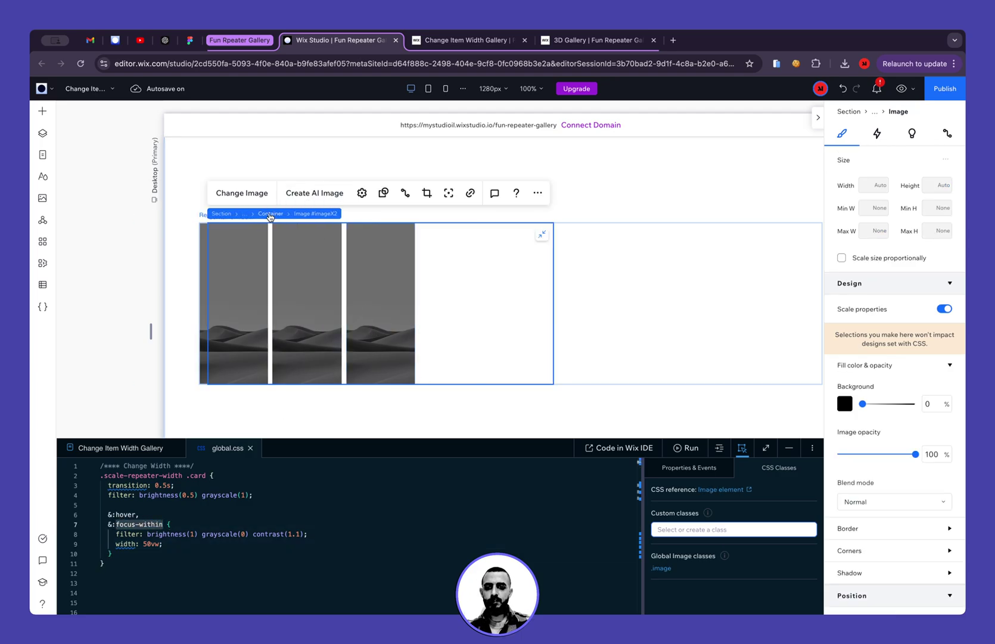
click(262, 214)
click(280, 216)
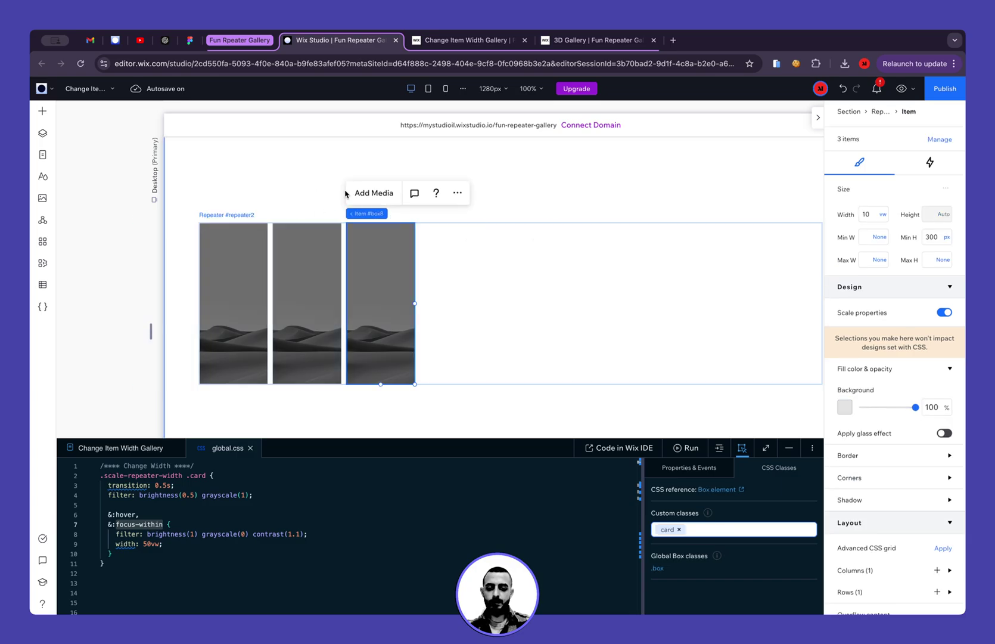
key(super+d)
key(super+d)
key(super+d)
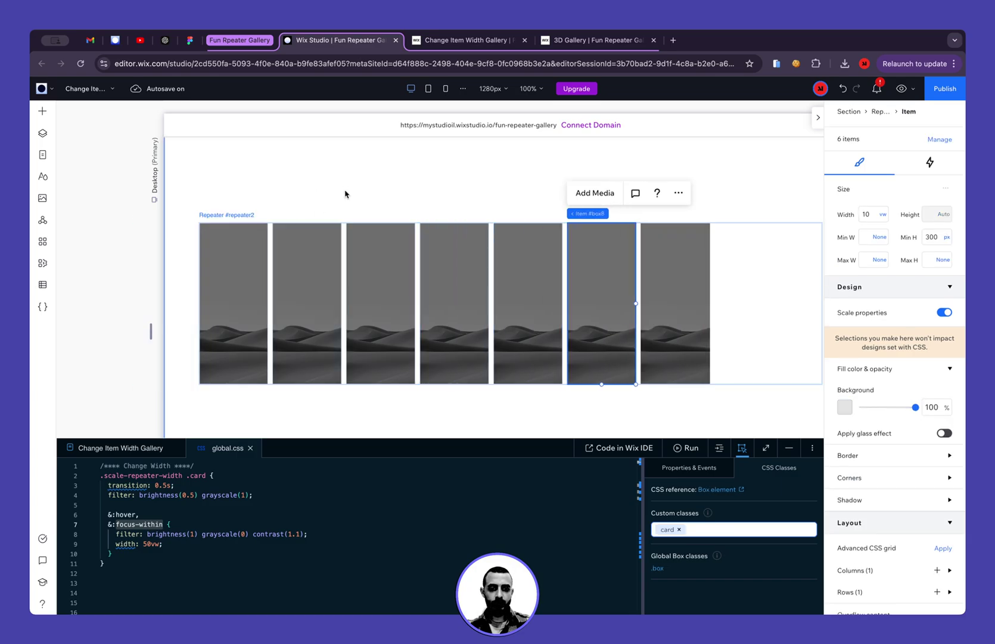
key(super+d)
key(super+d)
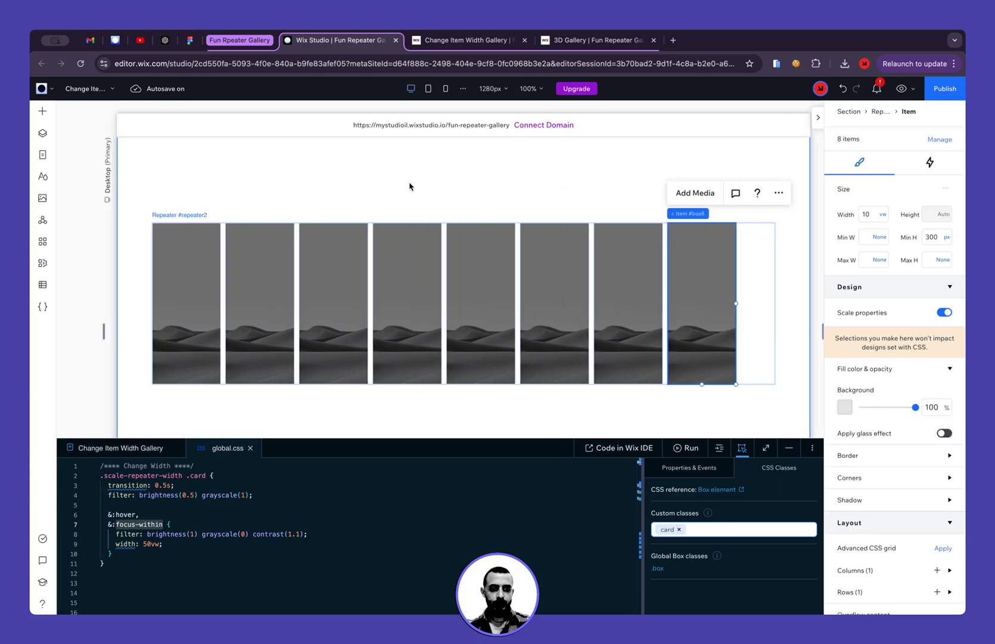
key(super+d)
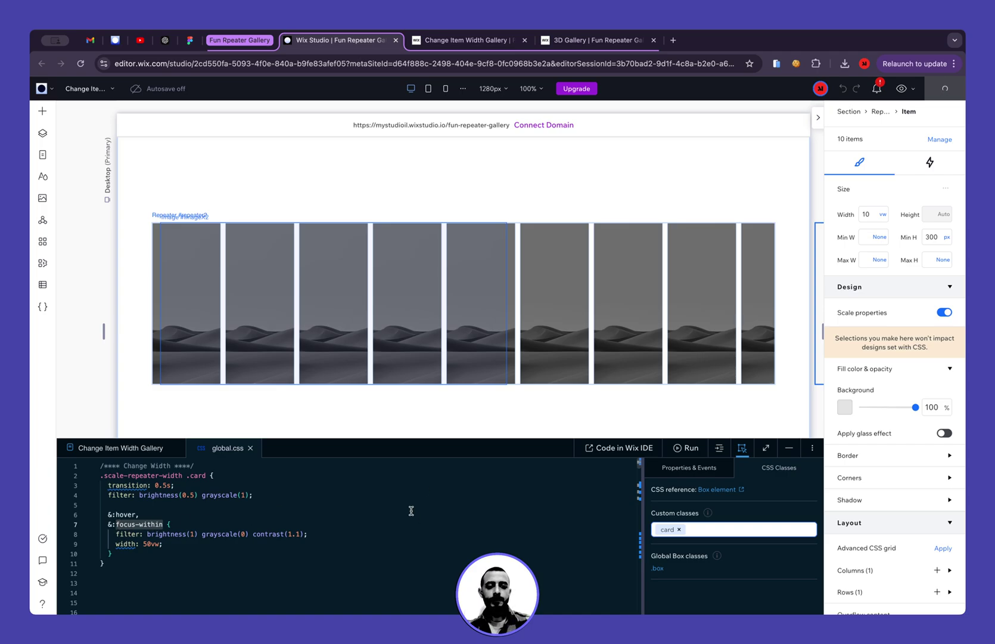
- Publish the site and reload the live Change Item Width Gallery page
click(370, 523)
key(Escape)
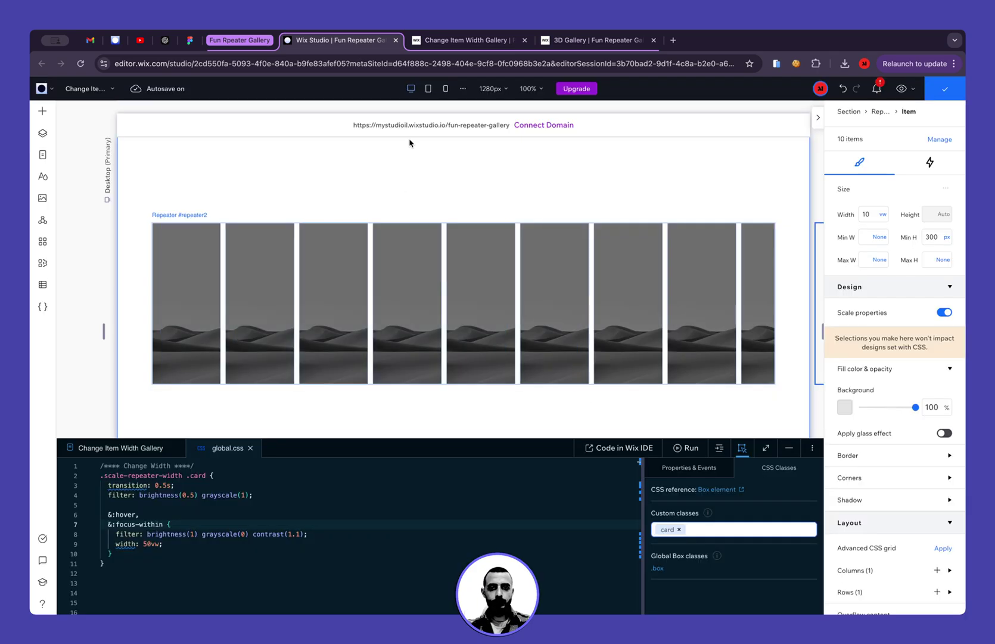
click(445, 42)
key(super+r)
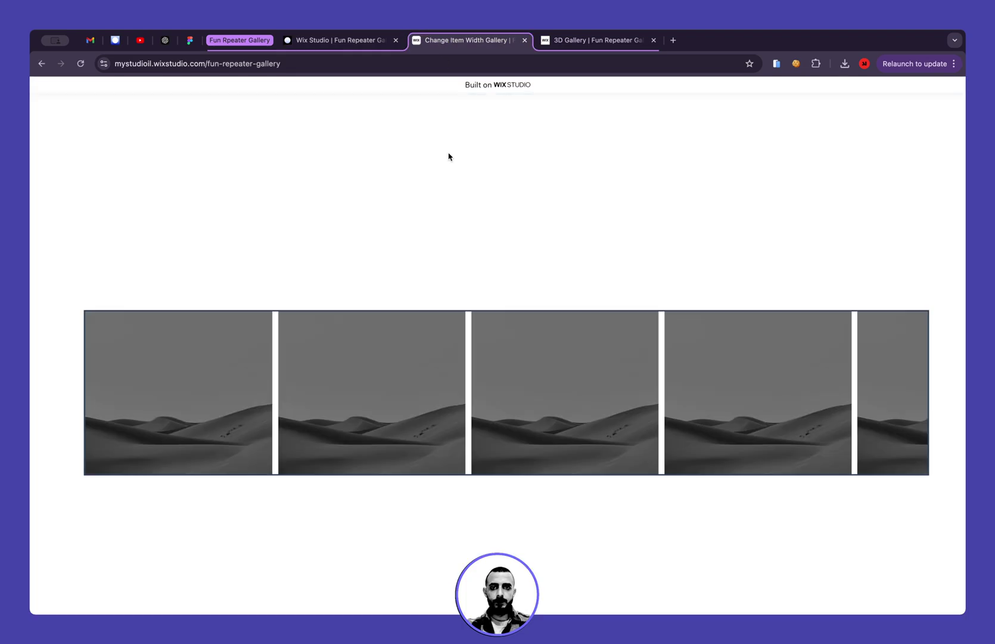
scroll(450, 157, down, 1)
key(super+r)
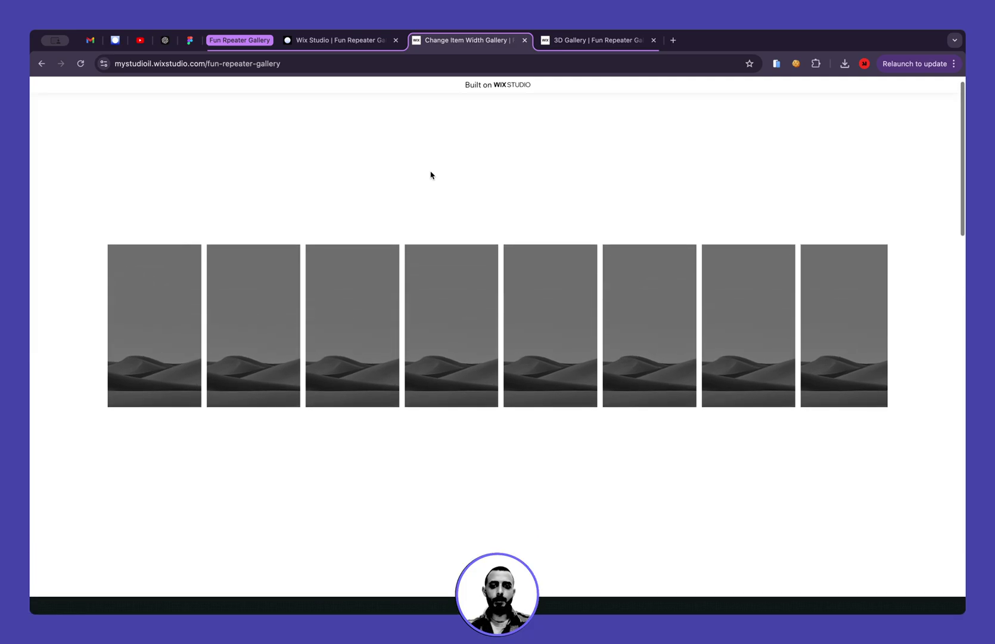
- Check the hover expansion and sideways scrolling of the items in the live desert image gallery
mouse_move(332, 360)
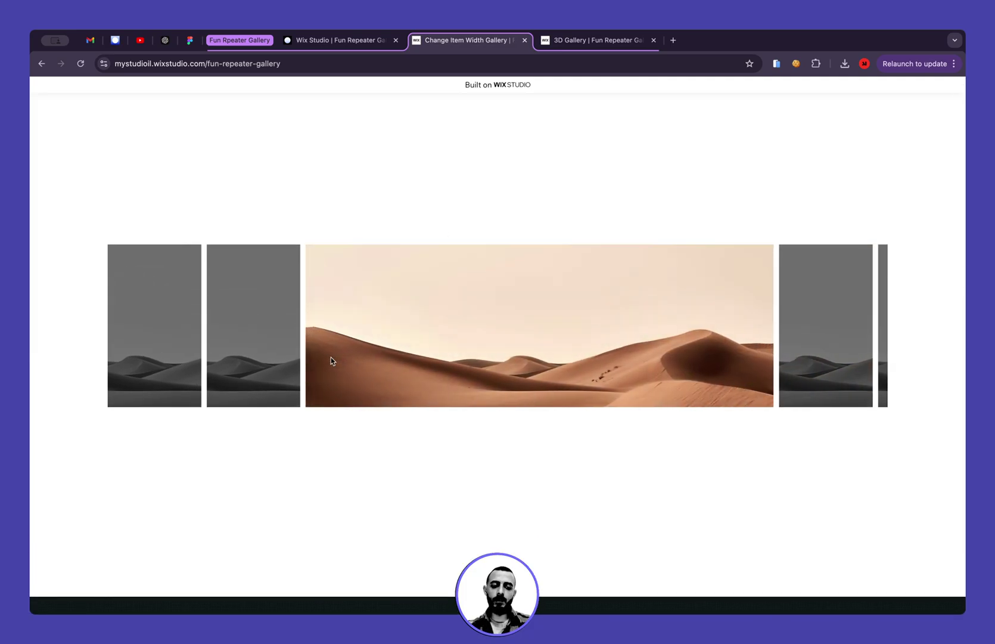
mouse_move(148, 295)
scroll(484, 325, right, 5)
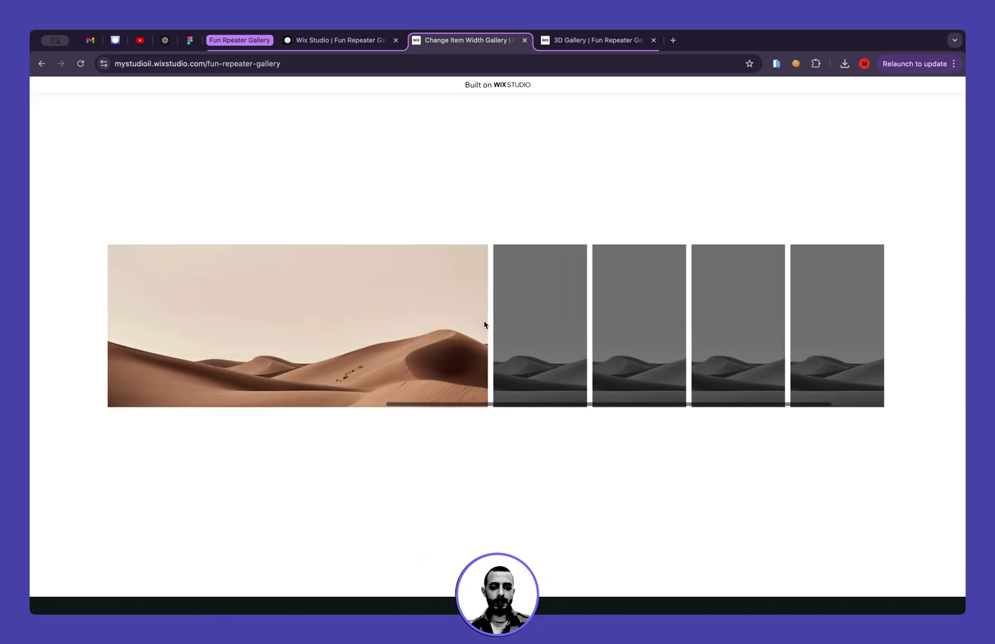
mouse_move(815, 304)
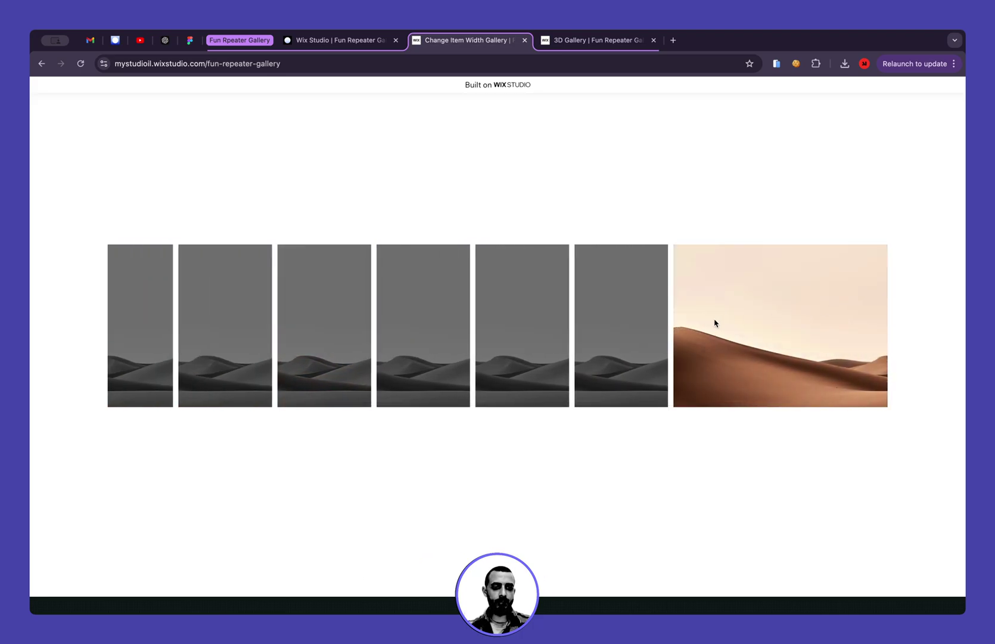
mouse_move(377, 339)
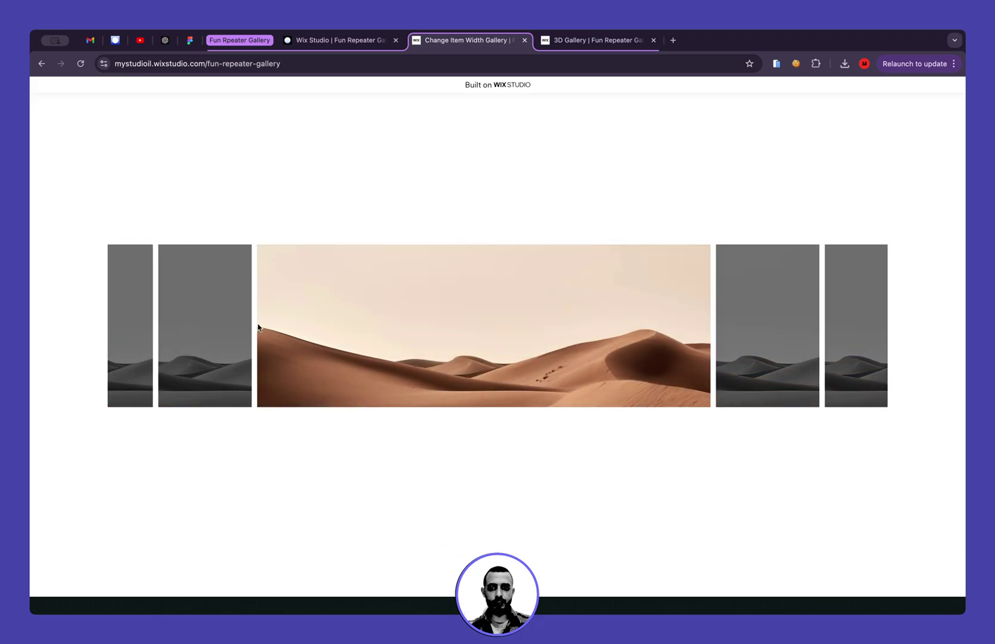
- Switch back to the Wix Studio editor and minimize the code area below the canvas
click(355, 39)
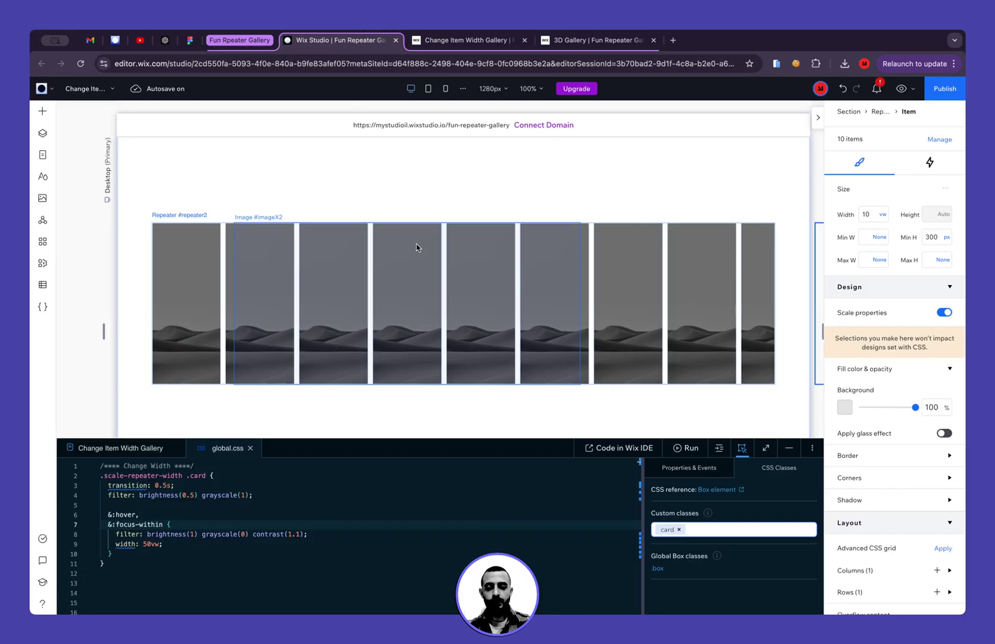
drag(117, 524, 161, 525)
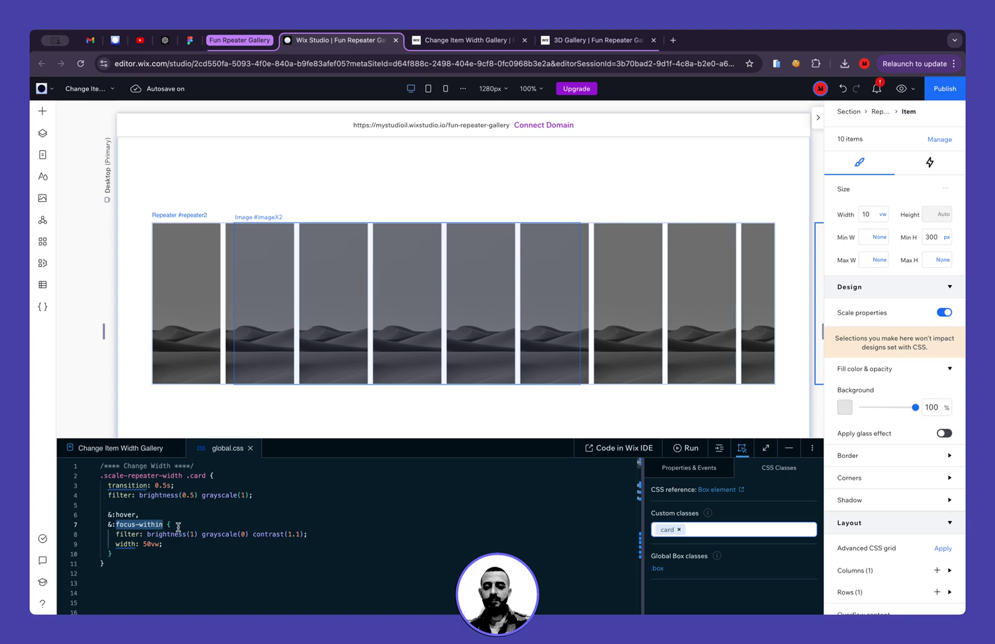
click(180, 526)
click(789, 447)
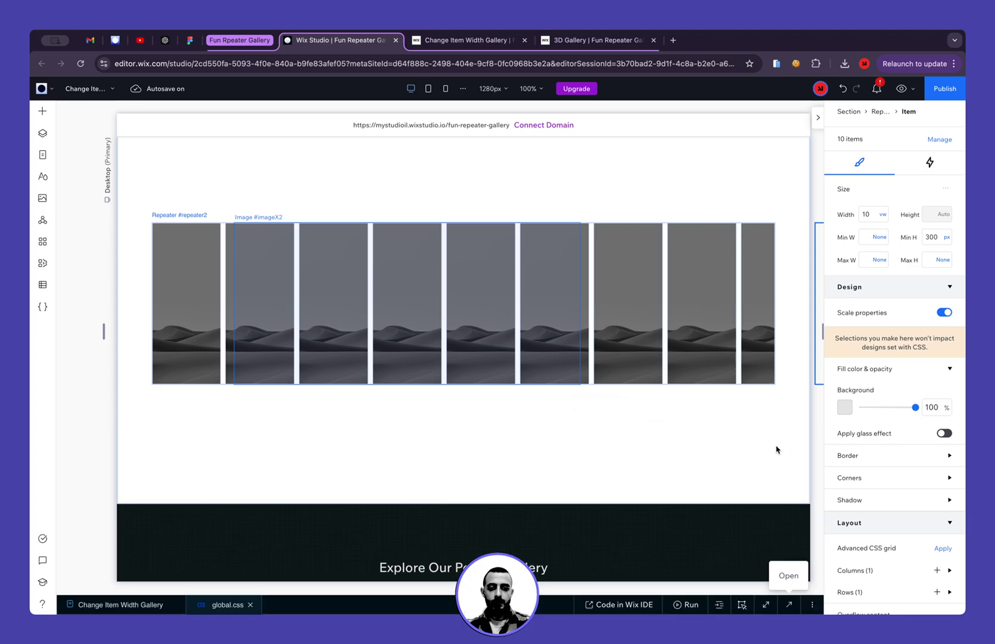
- Add a yellow RSVP button over the repeater item's image and center it
click(489, 323)
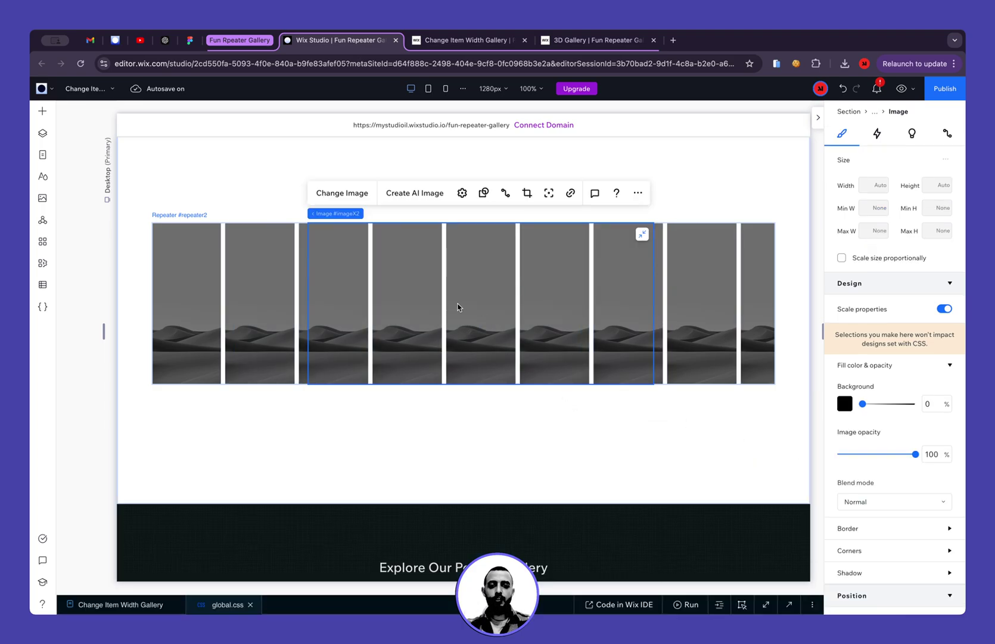
click(43, 111)
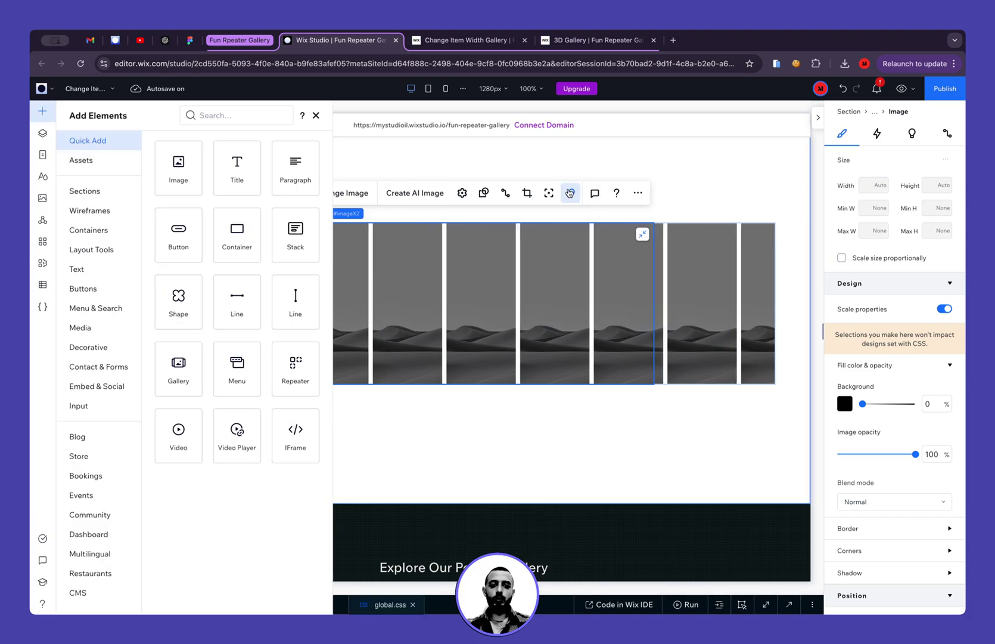
click(570, 192)
click(634, 247)
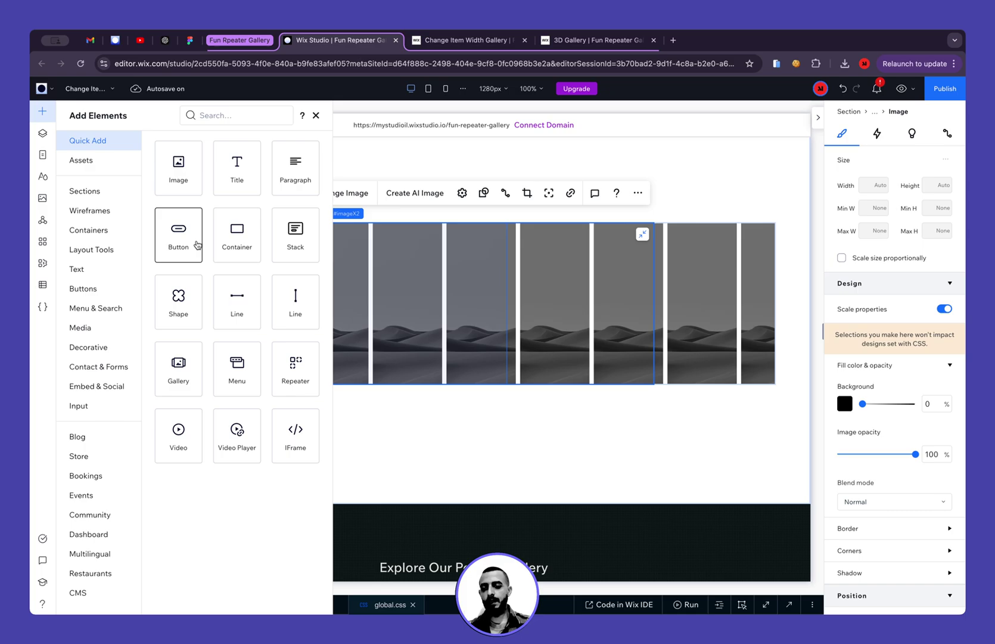
click(94, 293)
drag(357, 278, 450, 304)
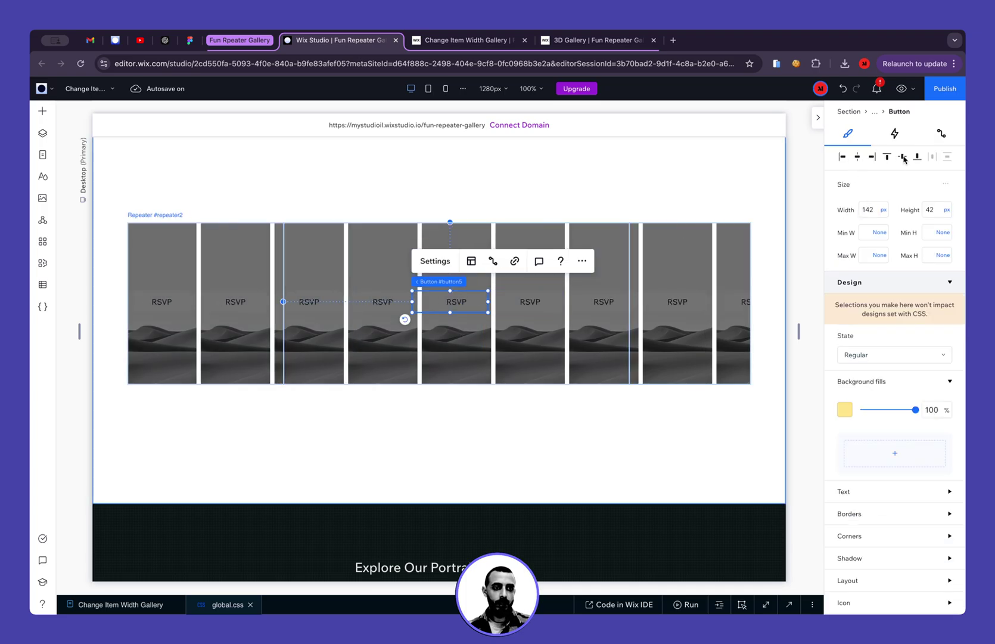
- Reopen global.css and comment out the brightness(0.5) grayscale(1) filter line in the .card rule
click(766, 604)
click(204, 522)
key(super+slash)
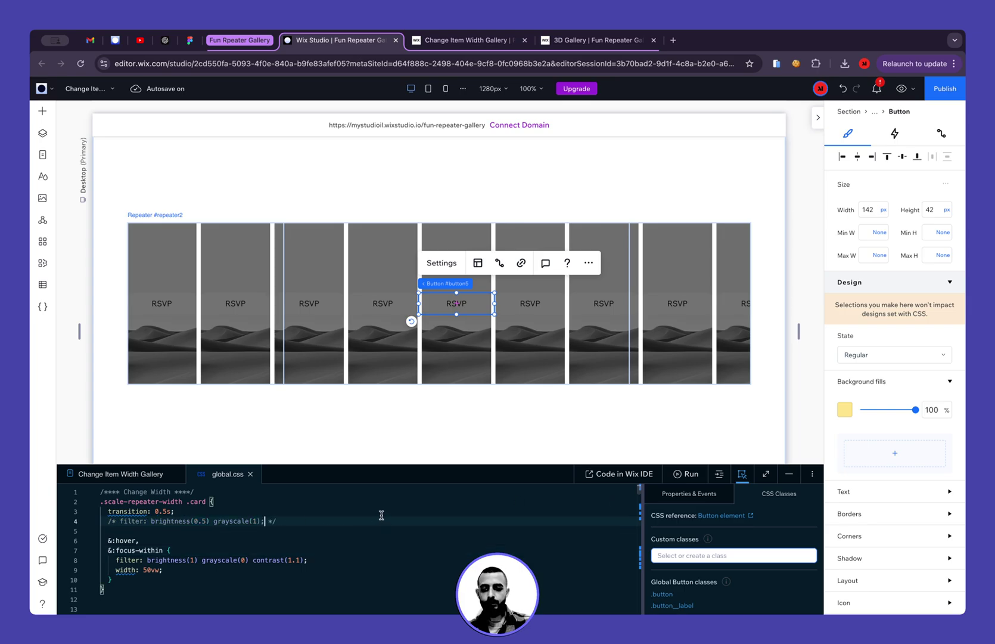
click(456, 424)
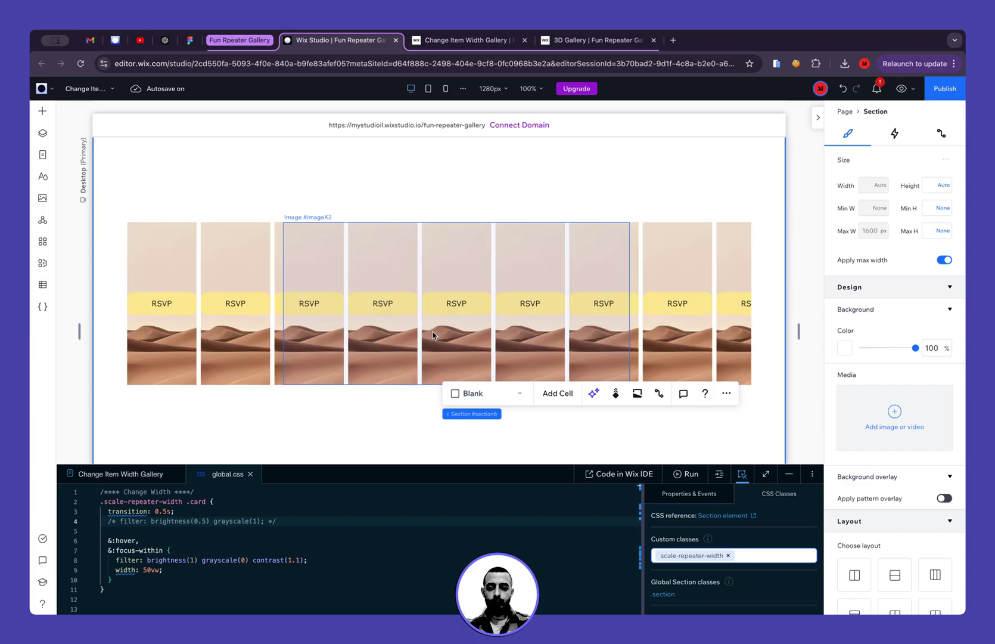
- Narrow the RSVP button to 96 px and publish the site
click(456, 305)
mouse_move(485, 307)
mouse_down()
mouse_move(495, 307)
mouse_move(483, 307)
mouse_up()
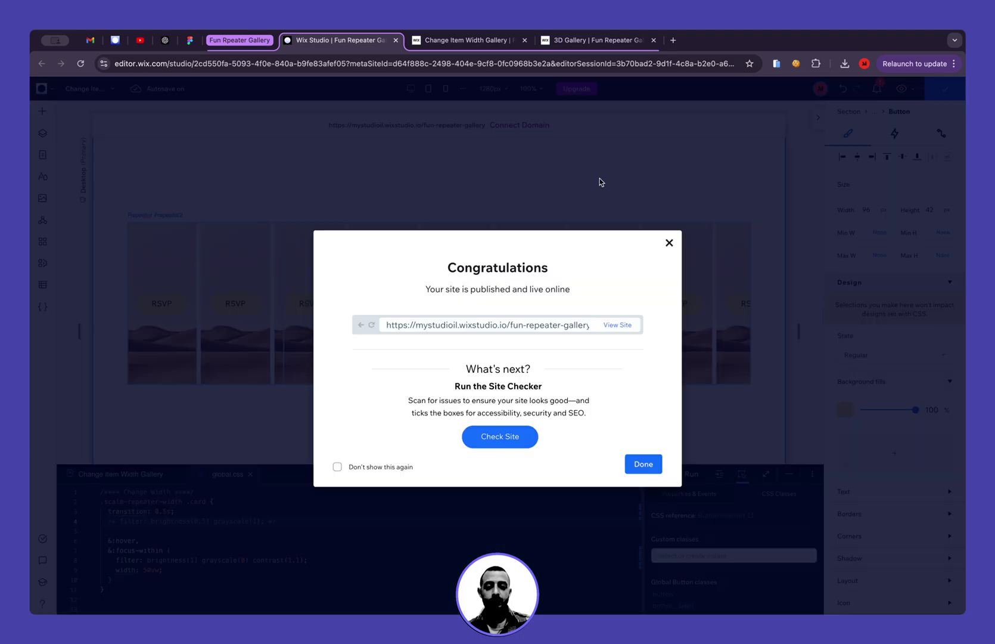
key(Escape)
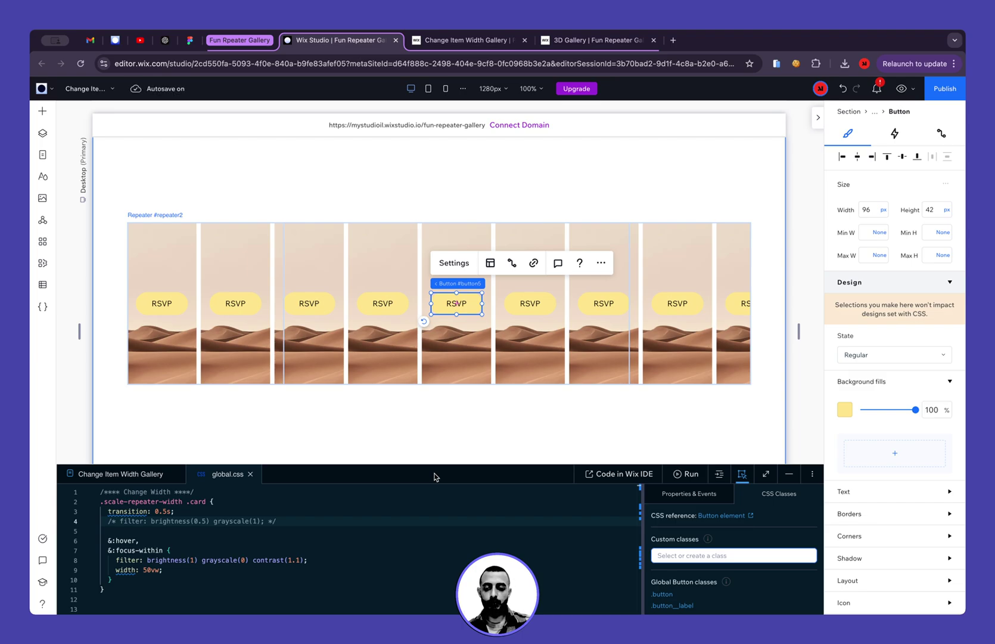
drag(116, 550, 161, 549)
click(139, 541)
text(,)
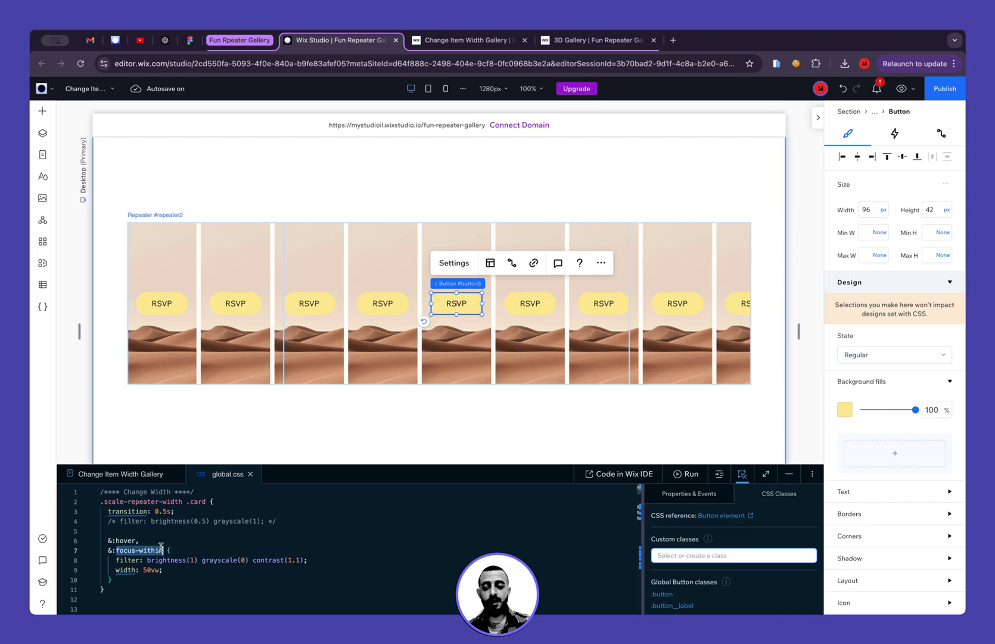
- Reload the published gallery page and move keyboard focus through the RSVP buttons to test the focus-within widening
double_click(193, 502)
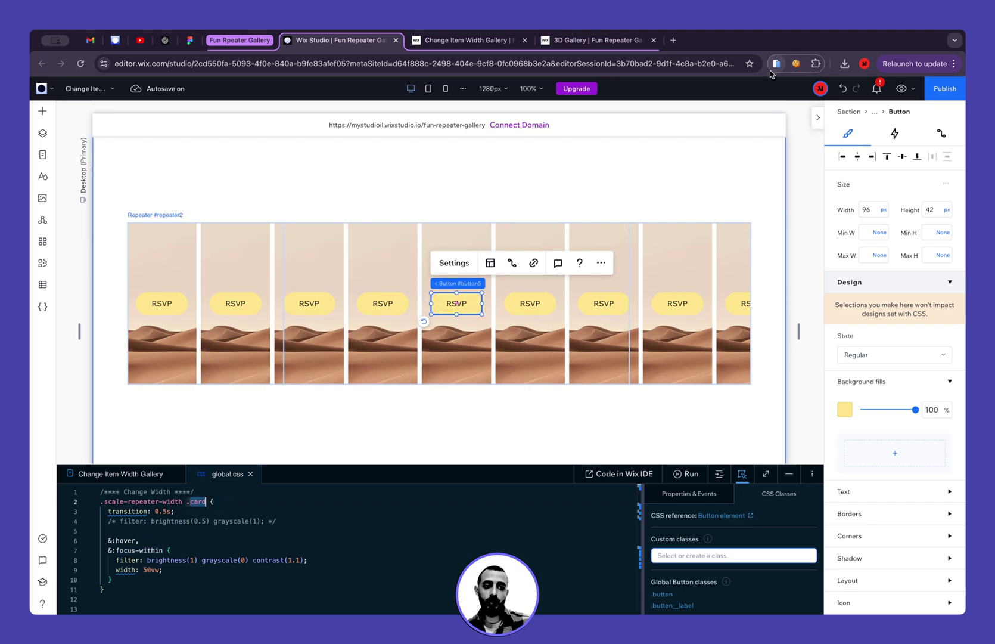
click(493, 41)
key(super+r)
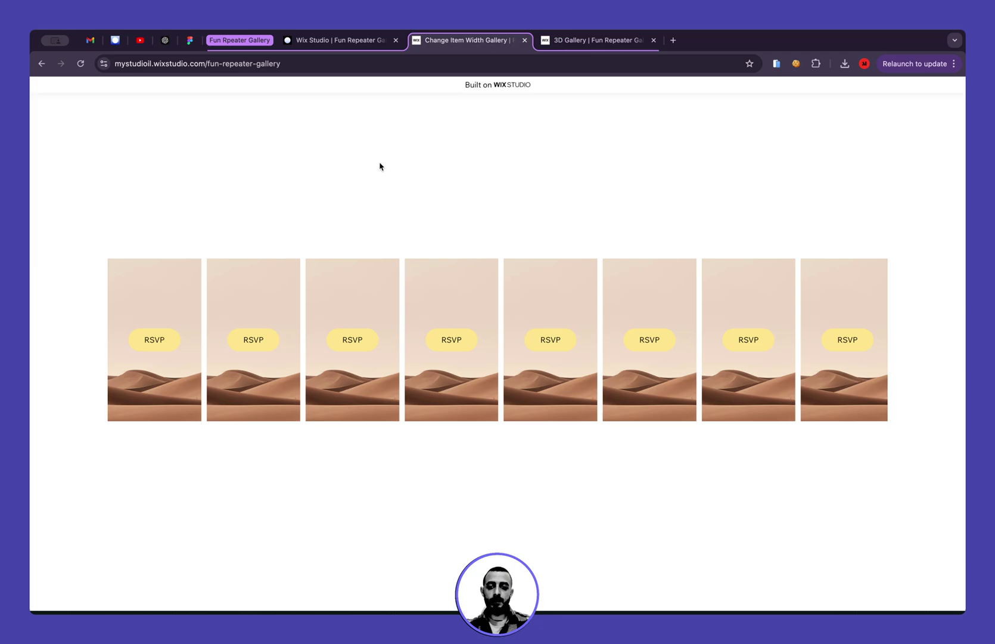
key(Tab)
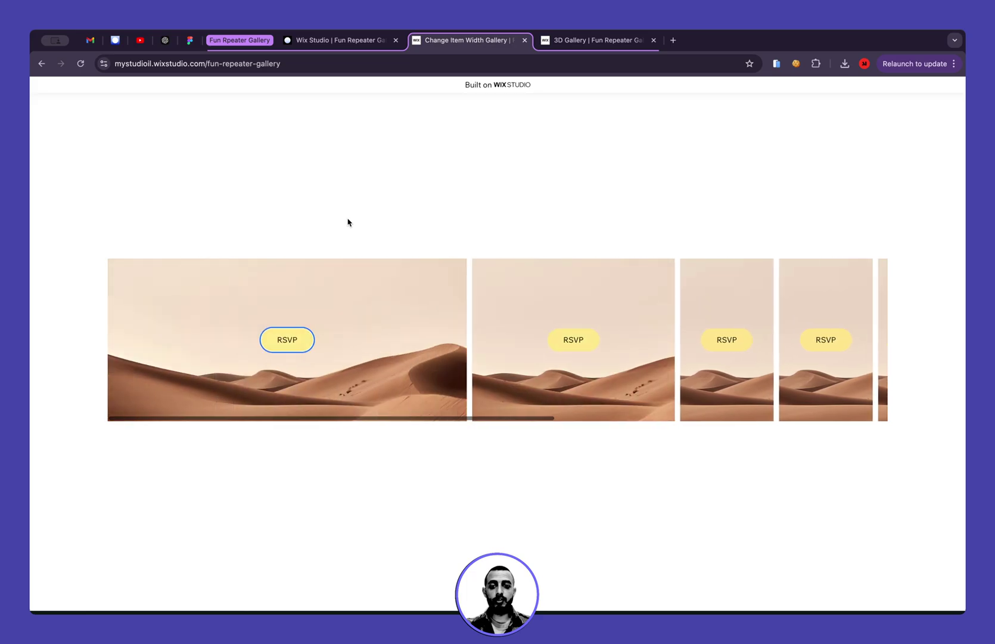
- Switch back to the Wix Studio editor, select the gallery section and reopen the code area at a taller height
click(348, 39)
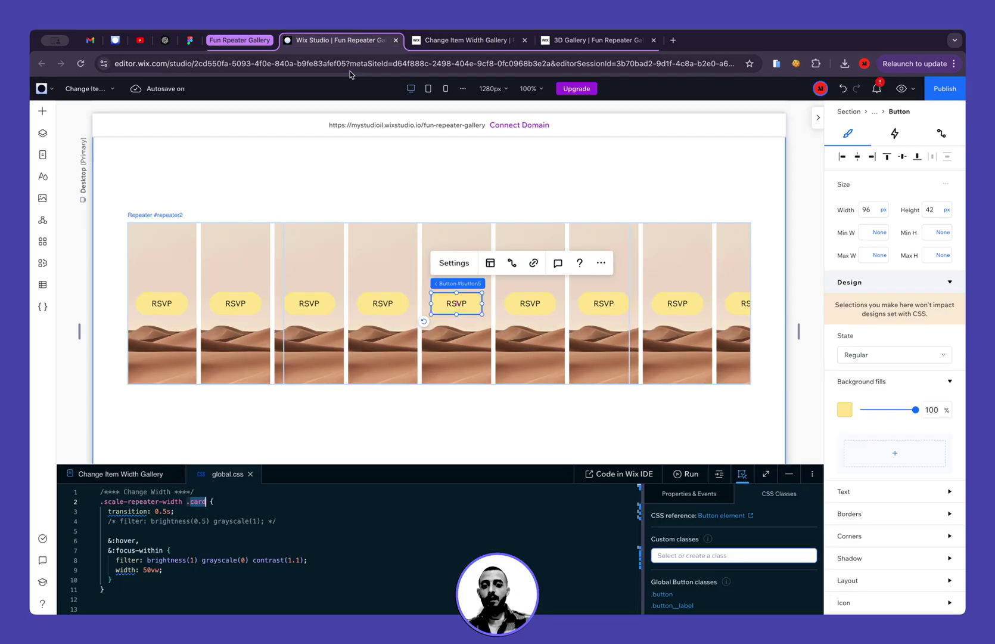
click(315, 517)
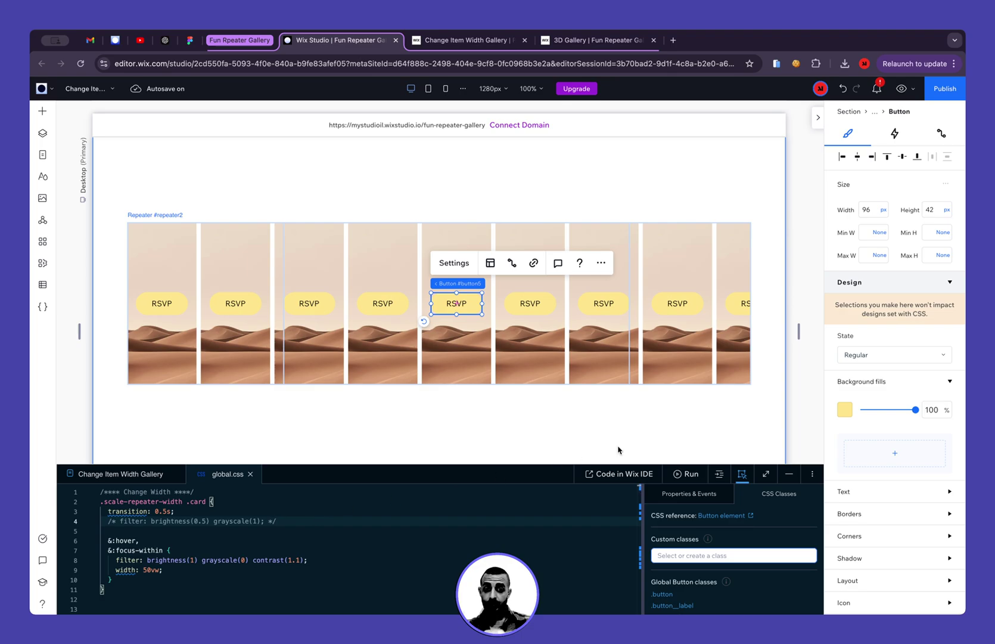
click(519, 169)
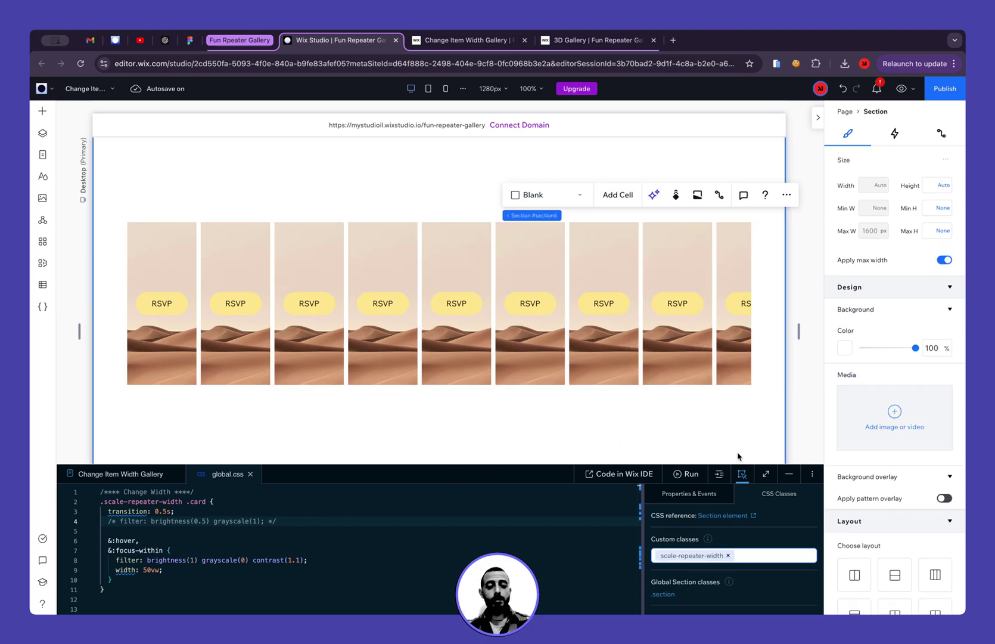
click(789, 474)
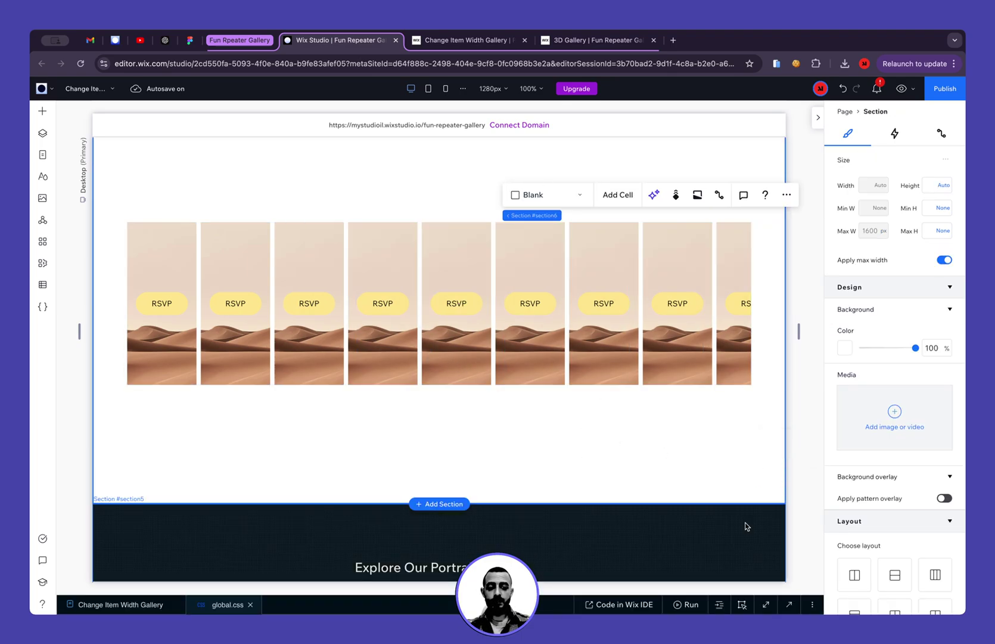
click(738, 592)
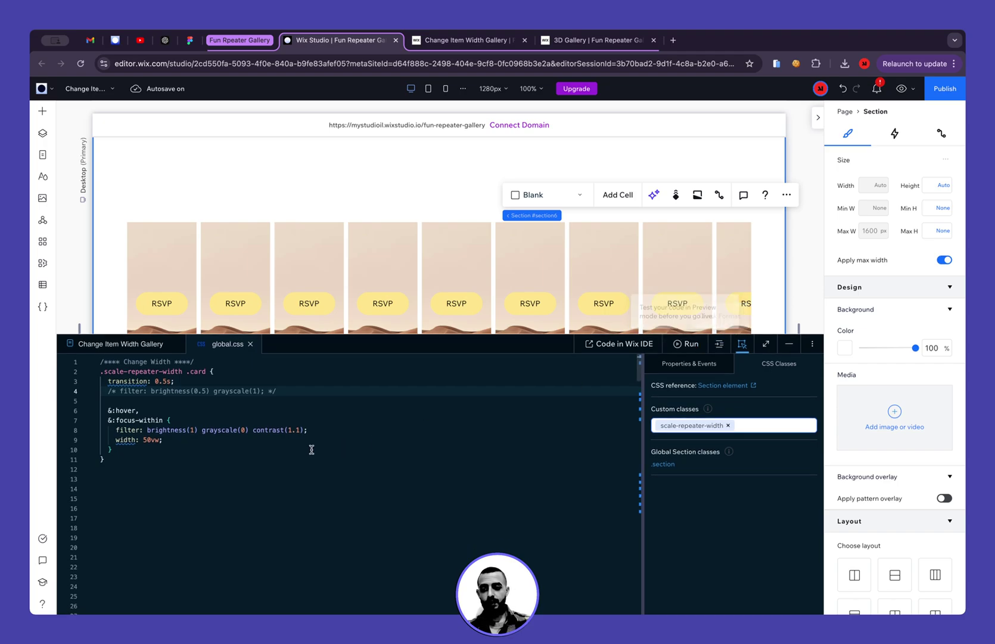
- Insert the Tablet (1024px, 40vw) and Mobile (768px, 70vw) media queries from the .scale-width block below the .scale-repeater-width .card rule
drag(149, 486, 106, 370)
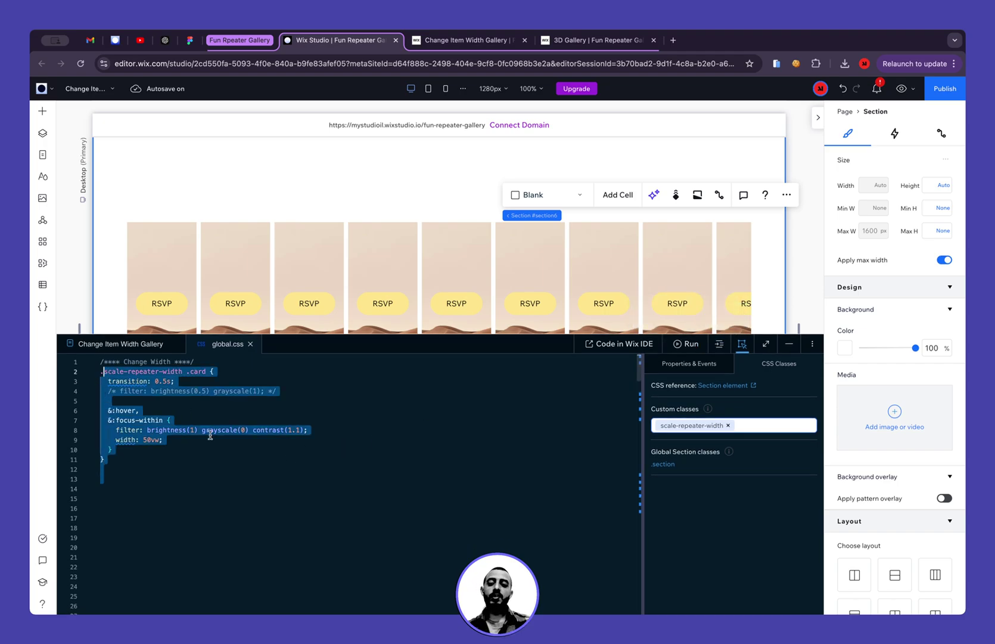
click(214, 484)
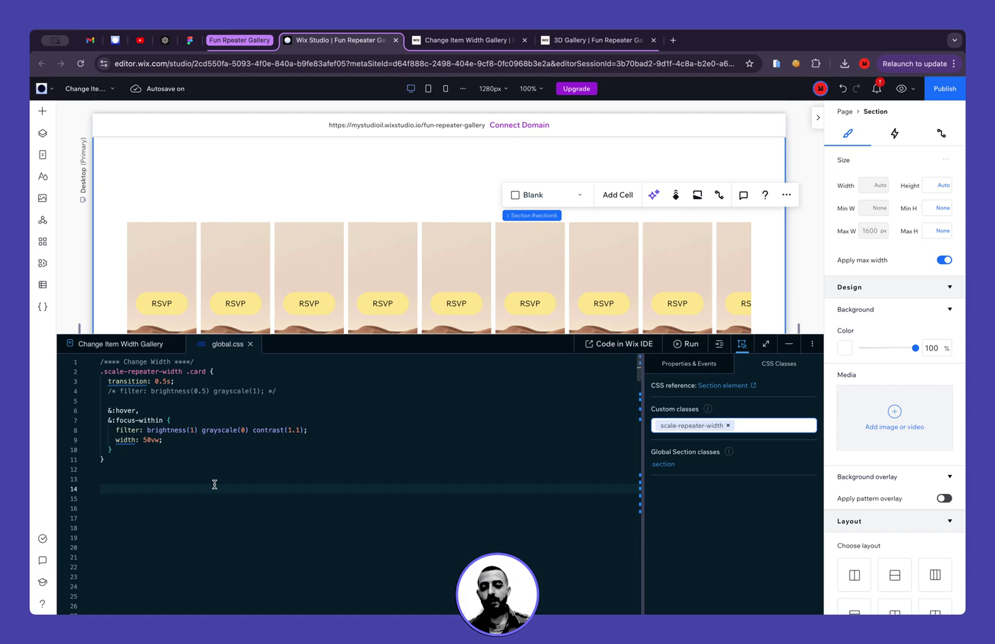
key(ctrl+v)
scroll(215, 482, down, 5)
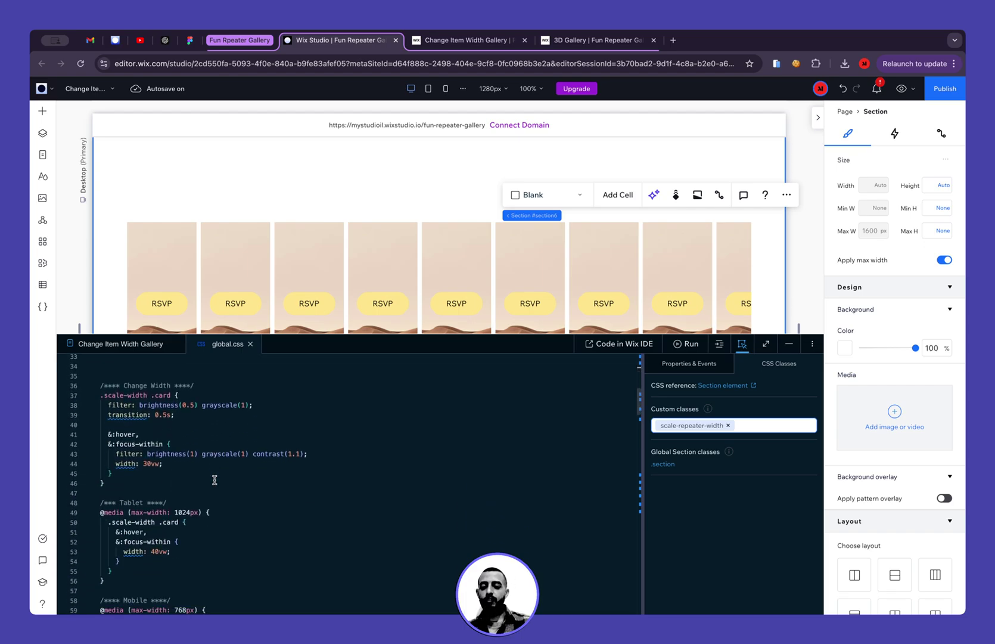
drag(116, 582, 177, 398)
key(ctrl+z)
click(138, 471)
click(144, 414)
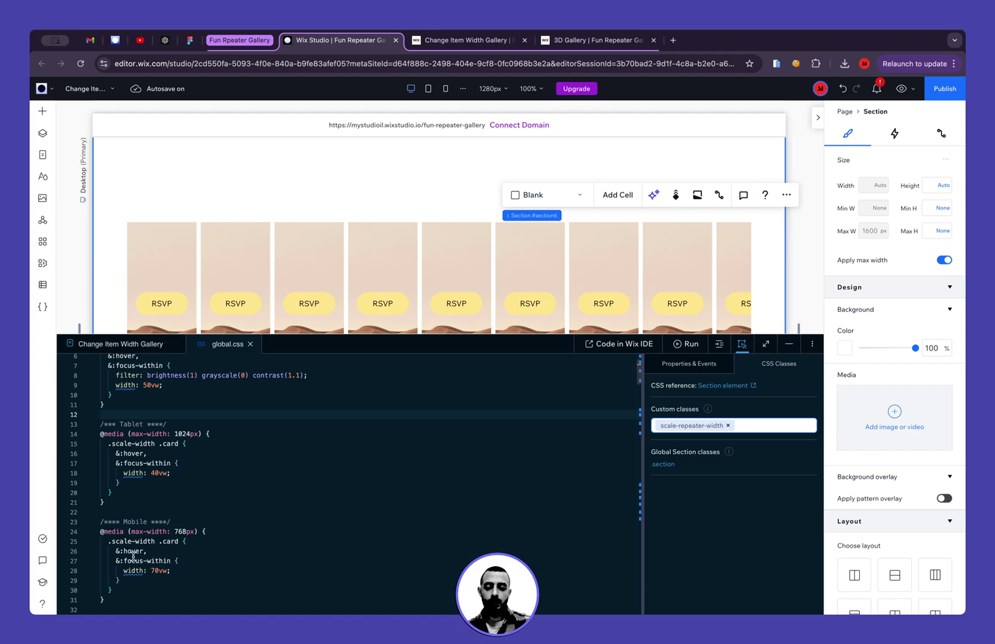
scroll(136, 554, down, 3)
scroll(135, 526, up, 1)
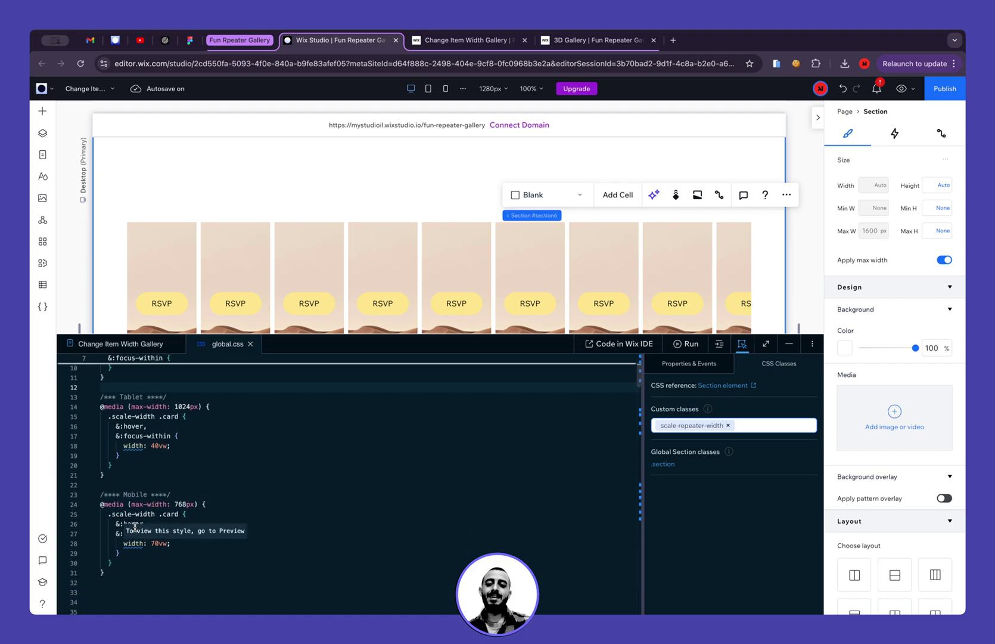
- Check the page's breakpoint ranges and set the Mobile media query's max-width to 750px in global.css
click(200, 495)
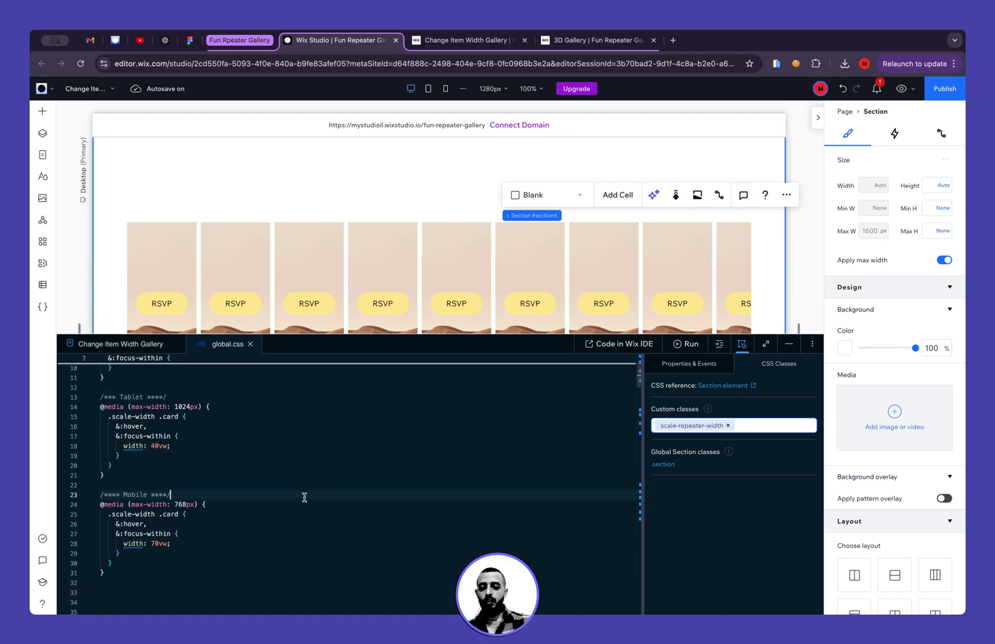
drag(130, 504, 194, 504)
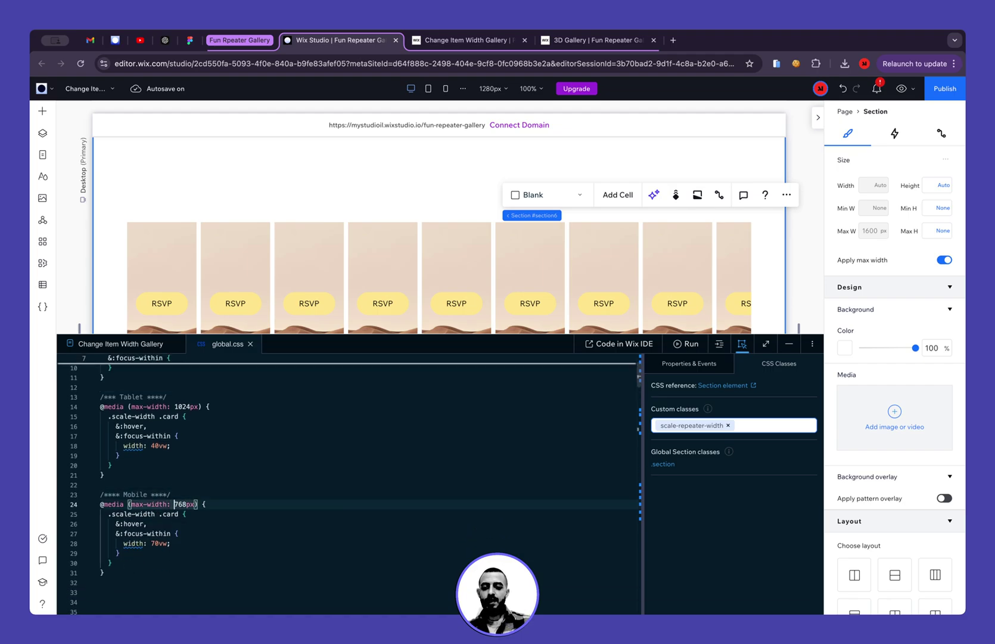
click(462, 88)
mouse_move(432, 255)
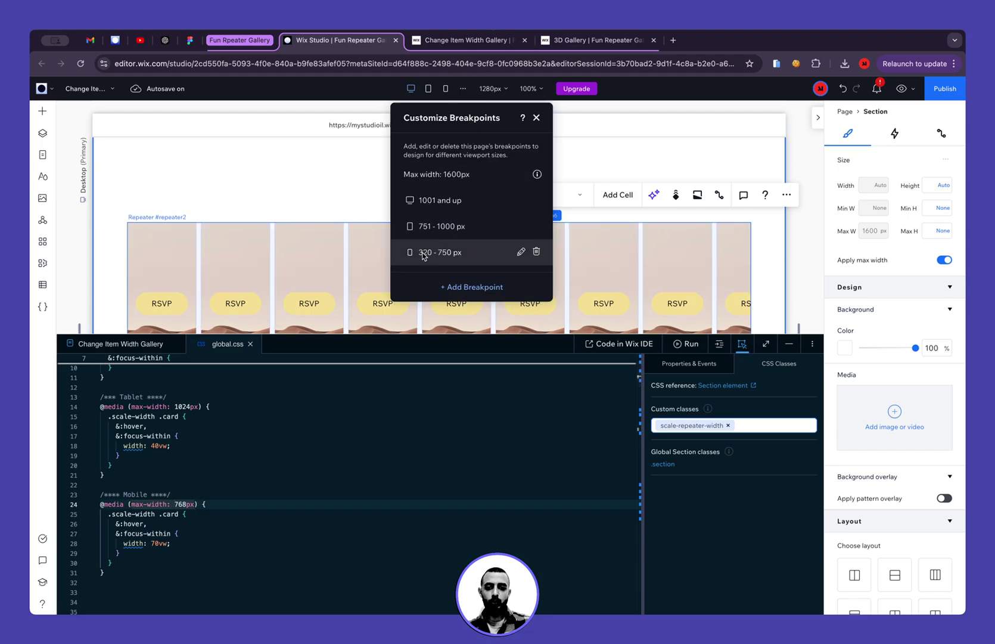
click(178, 507)
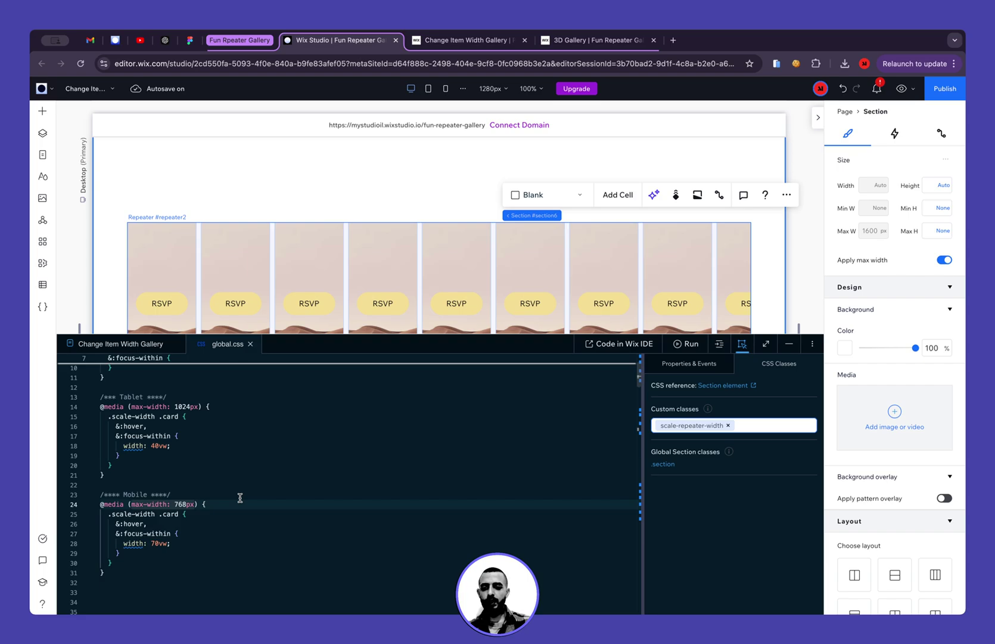
scroll(182, 498, up, 1)
click(171, 528)
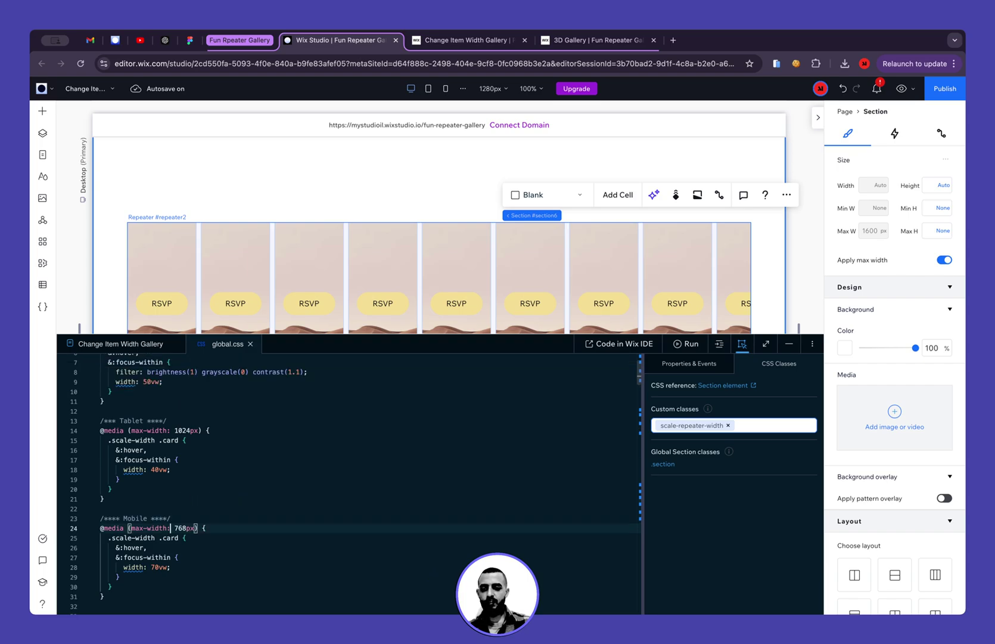
drag(175, 527, 185, 528)
text(50)
- Examine the expanded card widths in the base rule and in the Tablet and Mobile media queries
double_click(135, 518)
scroll(136, 517, down, 2)
scroll(157, 508, up, 4)
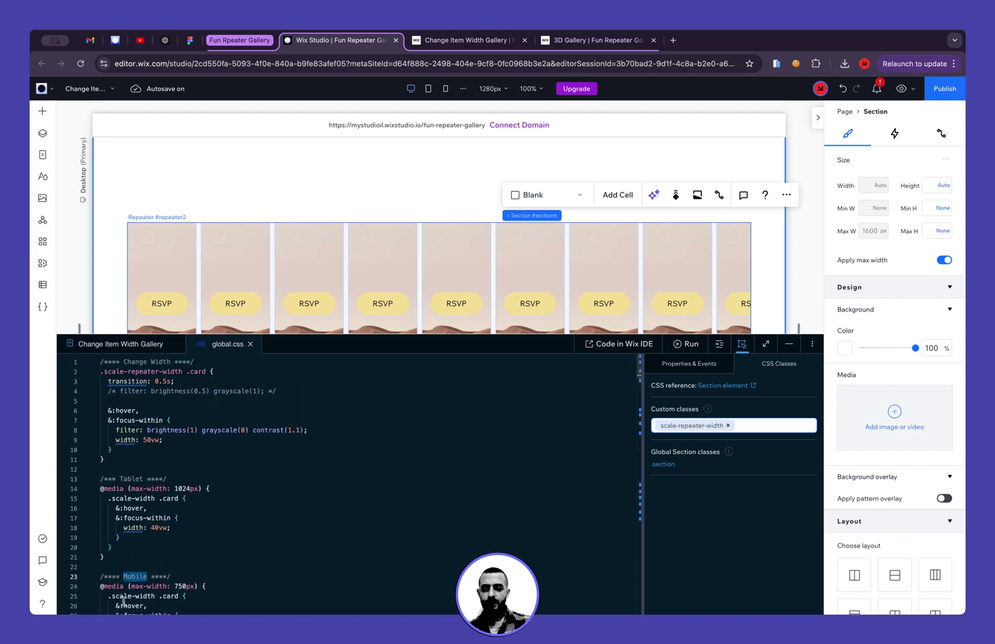
drag(112, 460, 106, 364)
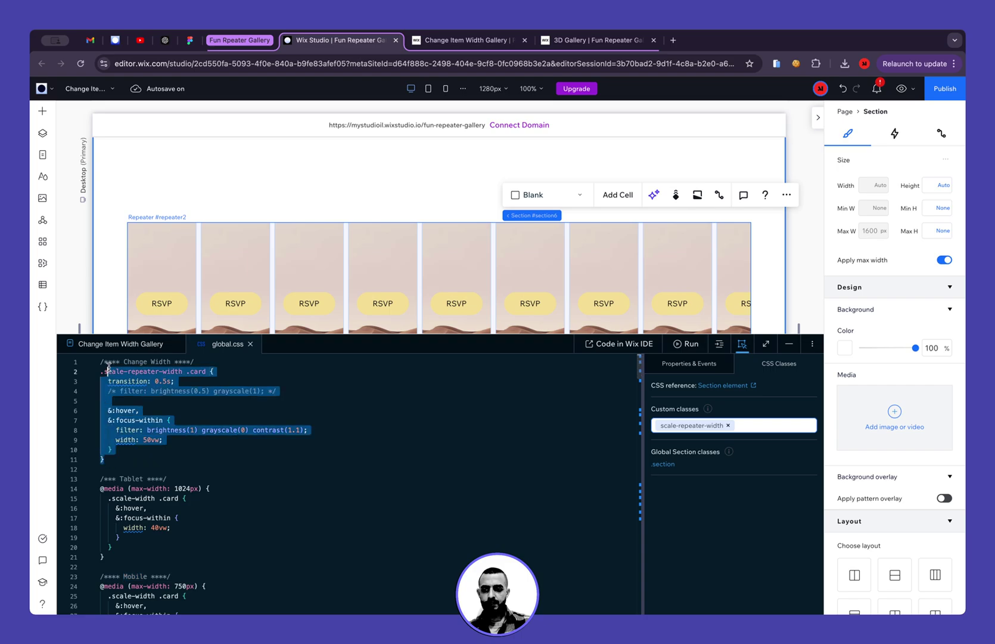
scroll(137, 461, down, 5)
click(137, 511)
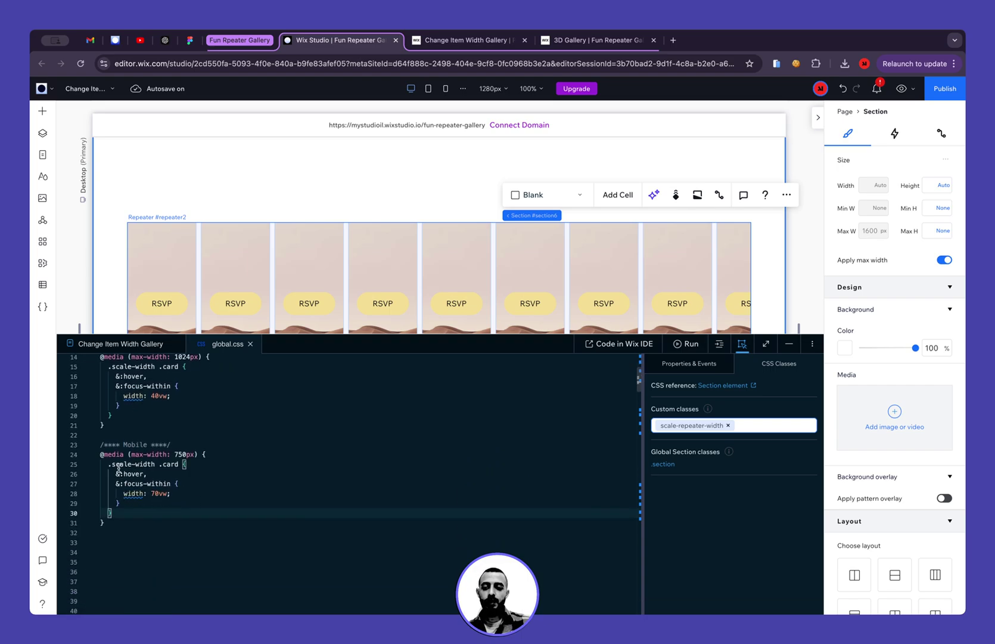
click(151, 494)
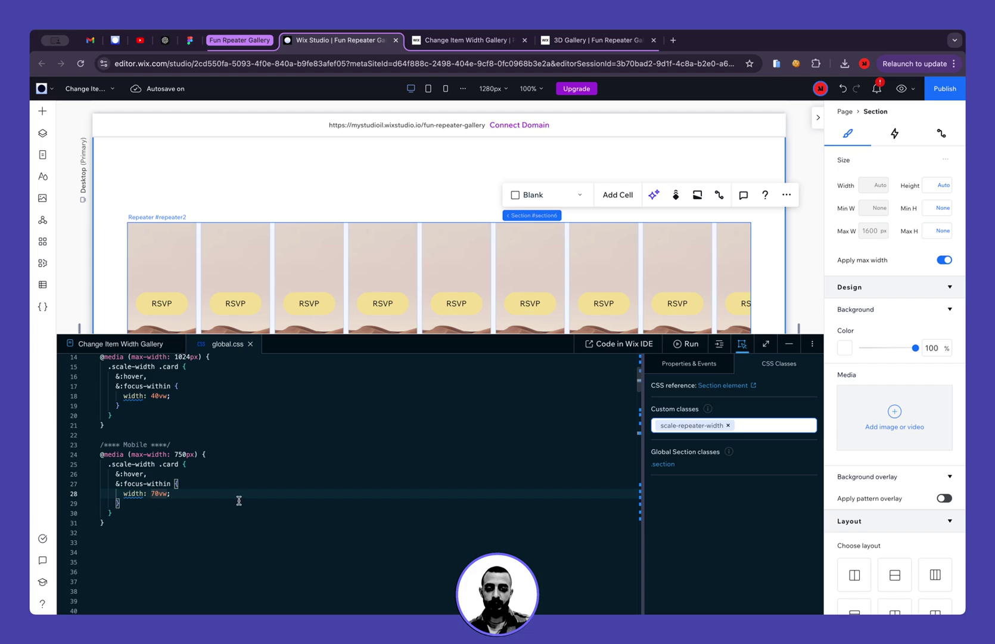
scroll(235, 497, up, 1)
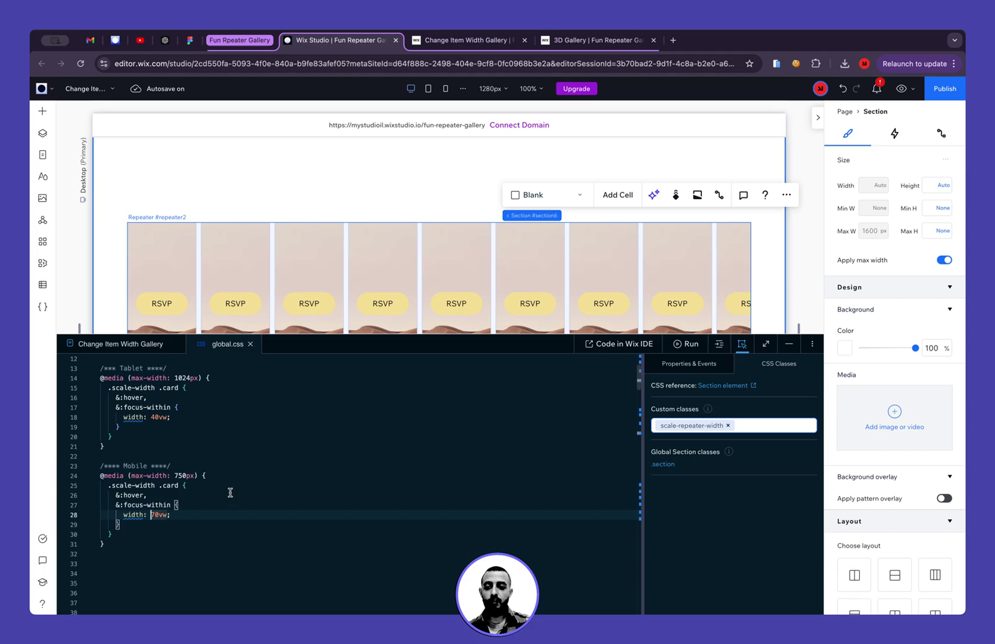
scroll(156, 425, up, 5)
click(152, 439)
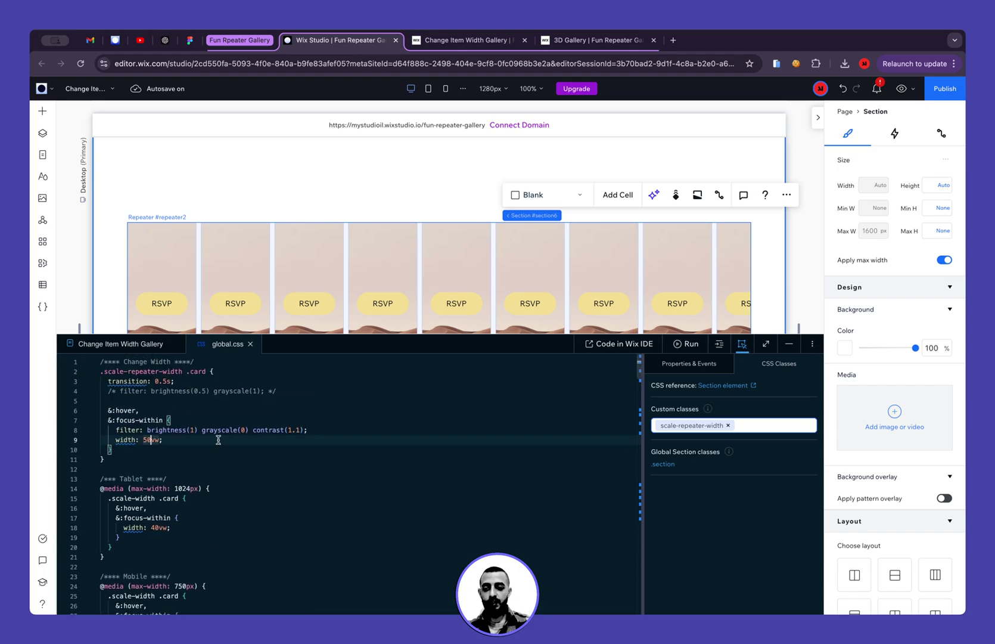
- Switch to the mobile breakpoint, minimize the code area and set the repeater item's width to 25 vw
click(446, 90)
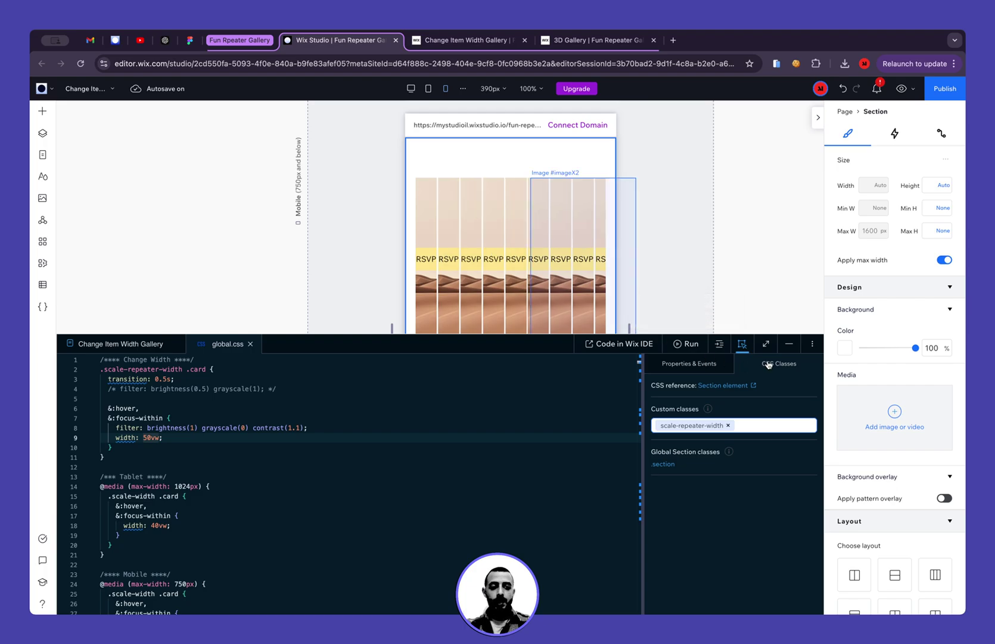
click(790, 344)
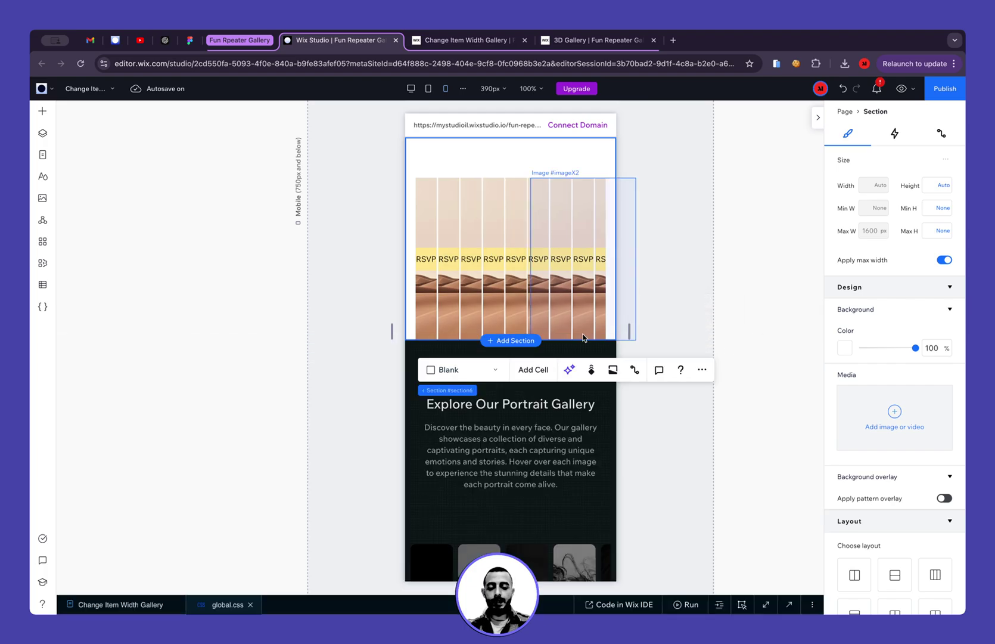
click(447, 202)
click(42, 133)
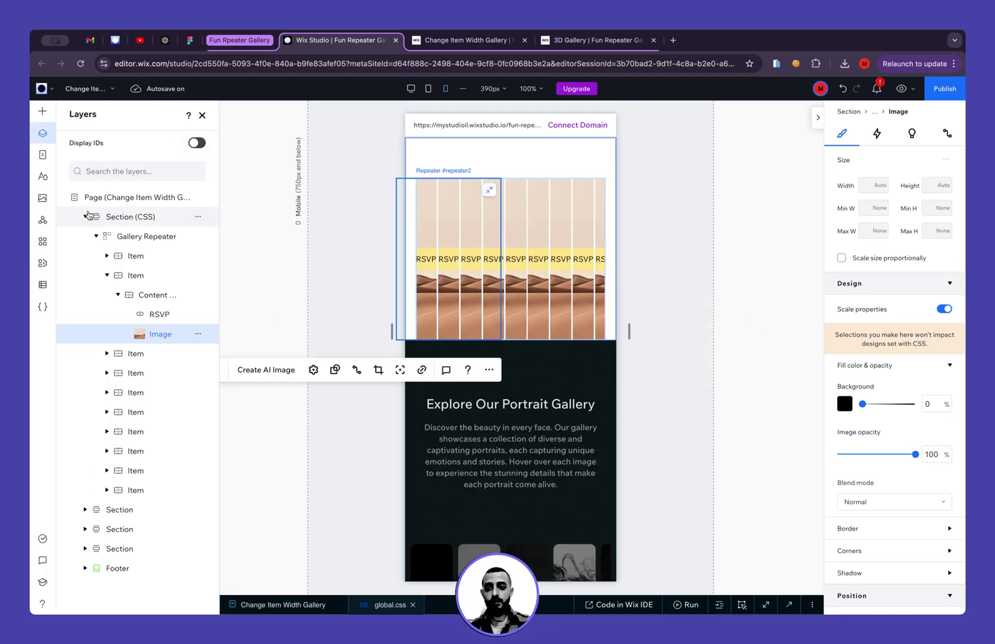
click(137, 276)
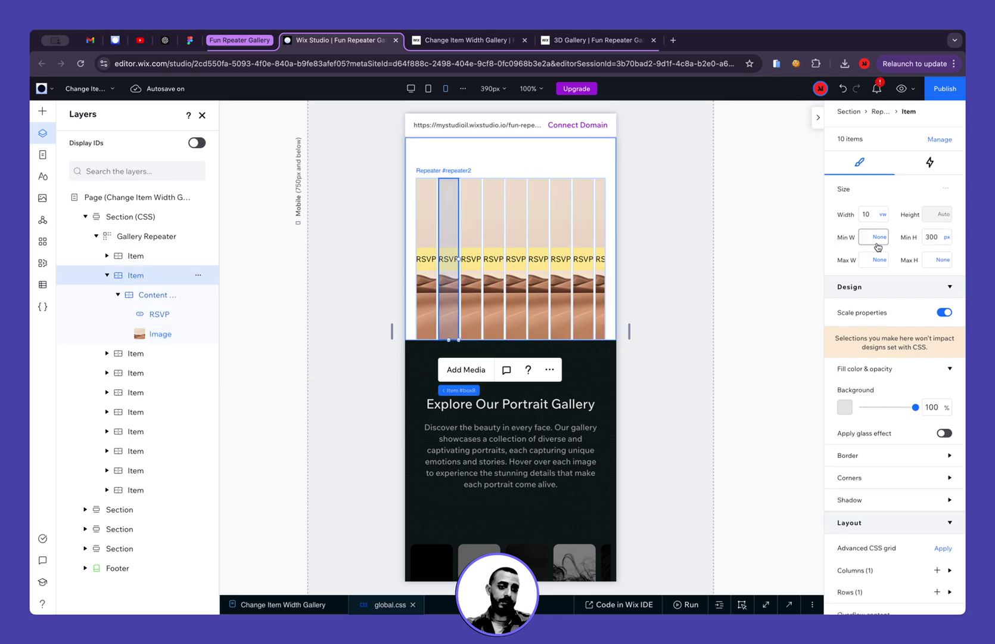
click(879, 218)
text(2)
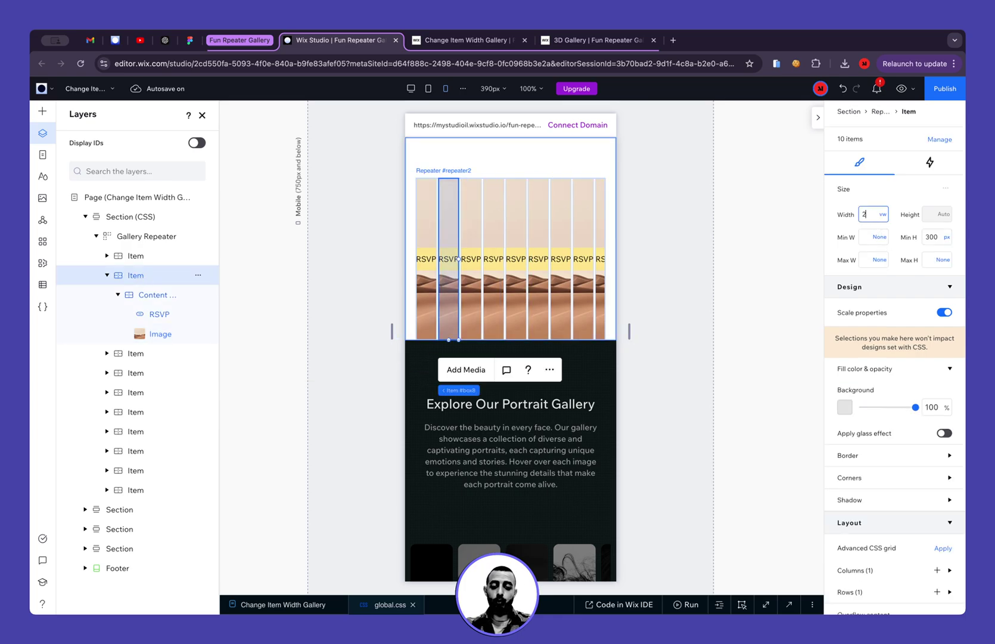
text(5)
key(Return)
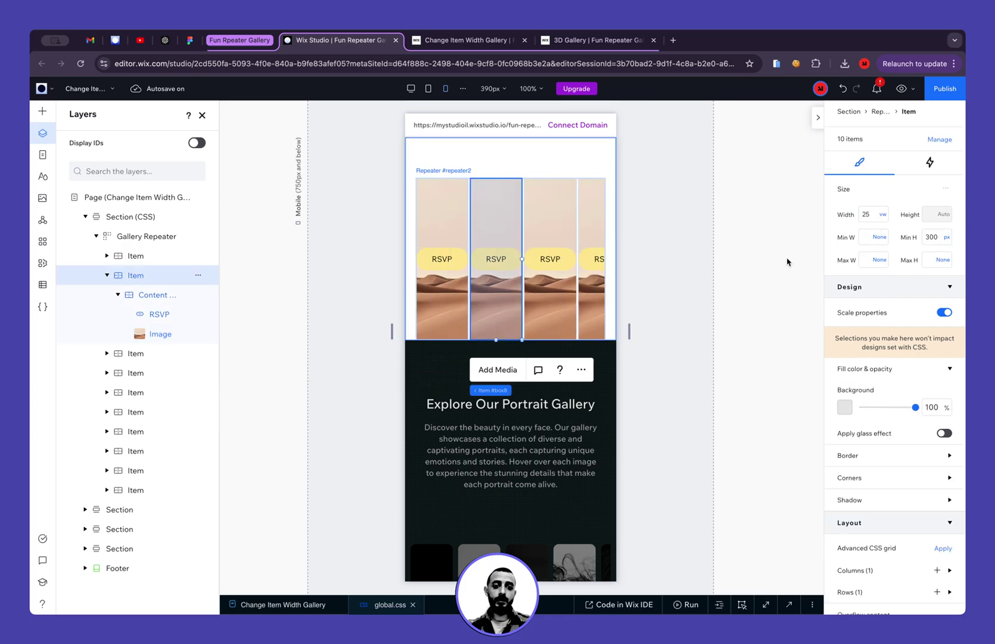
- Extend the gallery section's bottom edge downward on mobile to leave white space below the repeater
click(611, 313)
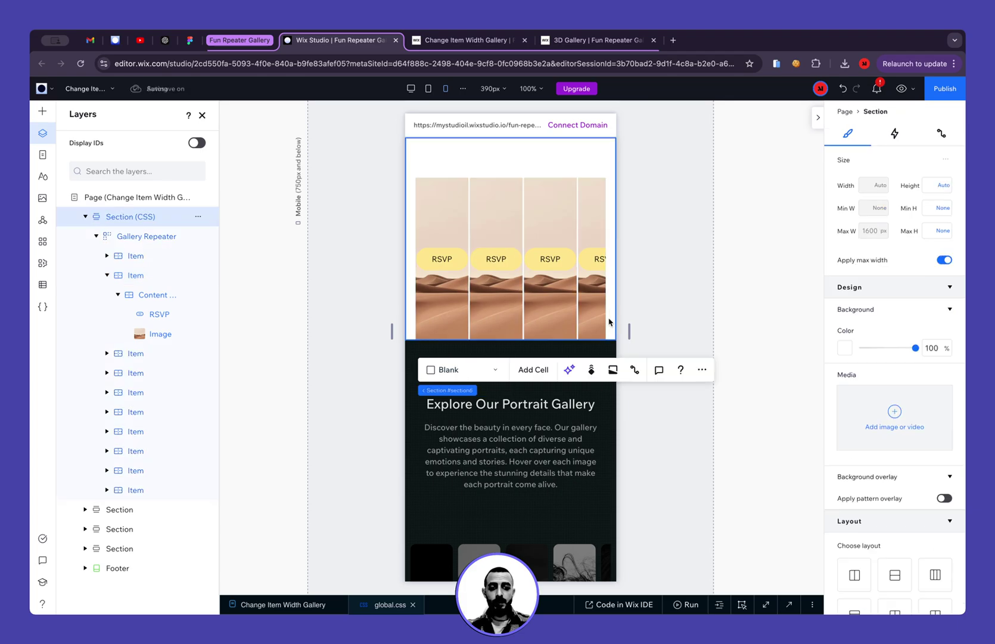
drag(600, 341, 589, 374)
click(652, 367)
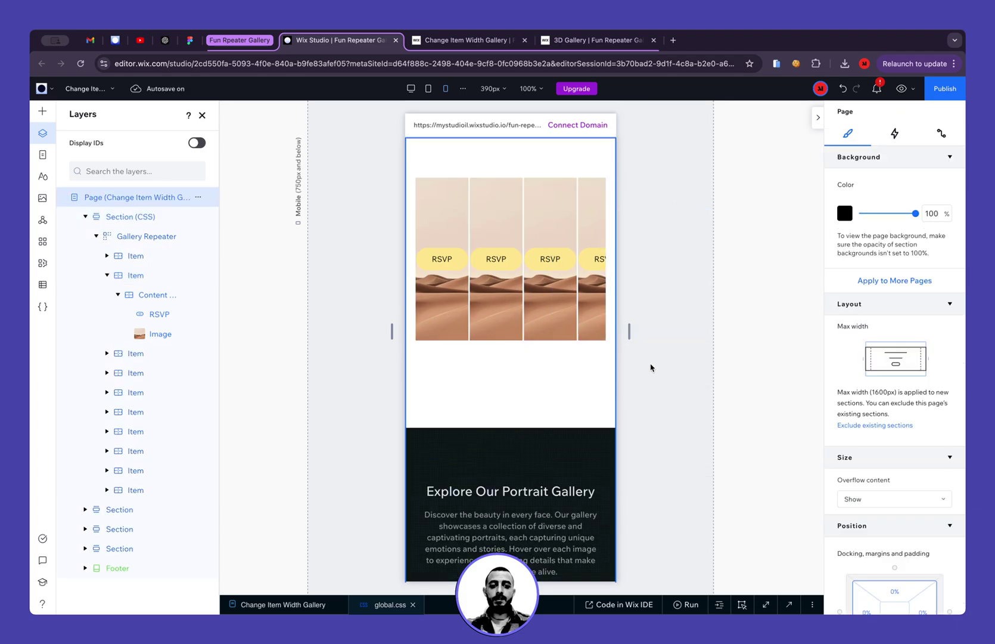
- Set the Gallery Repeater's horizontal gap to 10 px on the mobile breakpoint
click(134, 261)
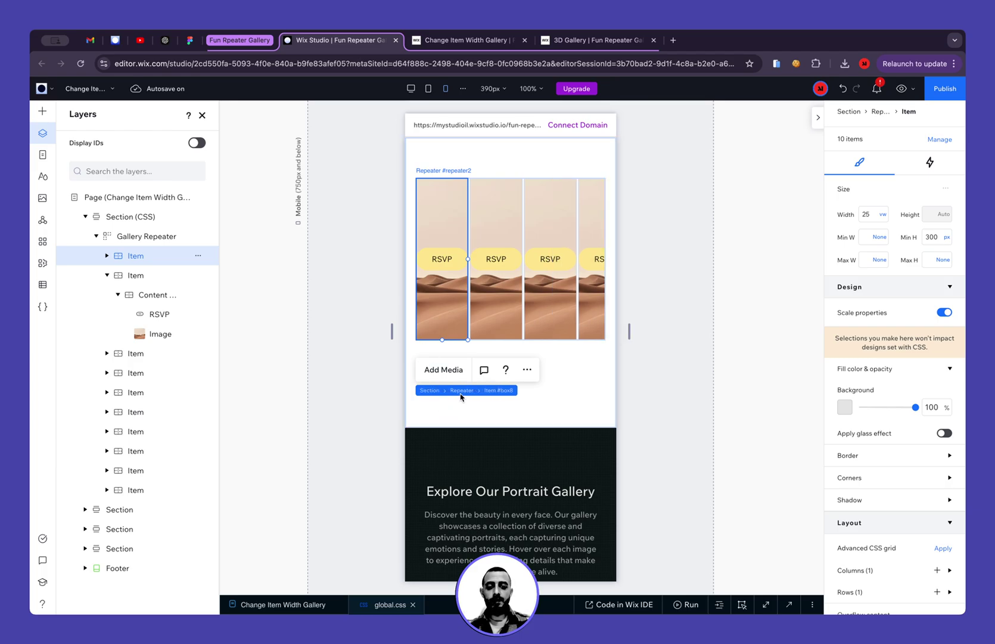
click(463, 394)
scroll(904, 475, down, 3)
click(898, 478)
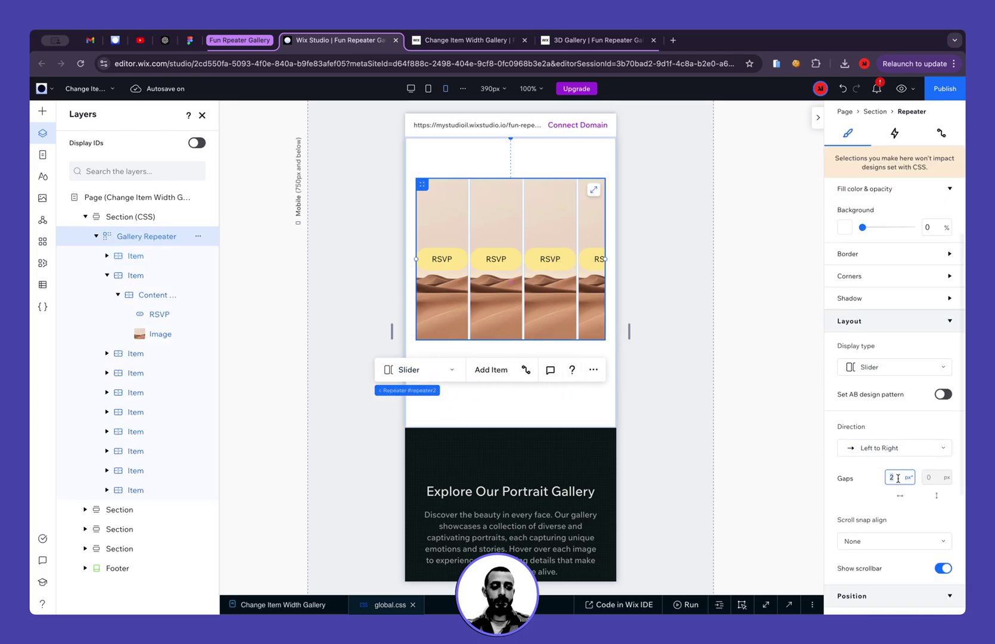
text(10px)
key(Return)
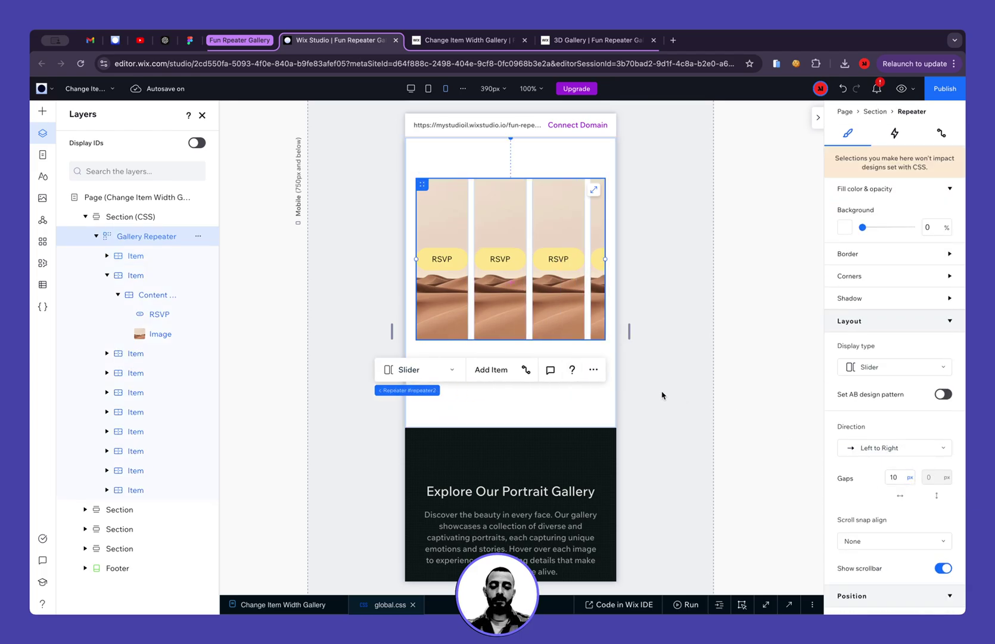
- Narrow the RSVP button in the gallery item to 74 px on the mobile breakpoint
click(492, 264)
drag(526, 258, 519, 260)
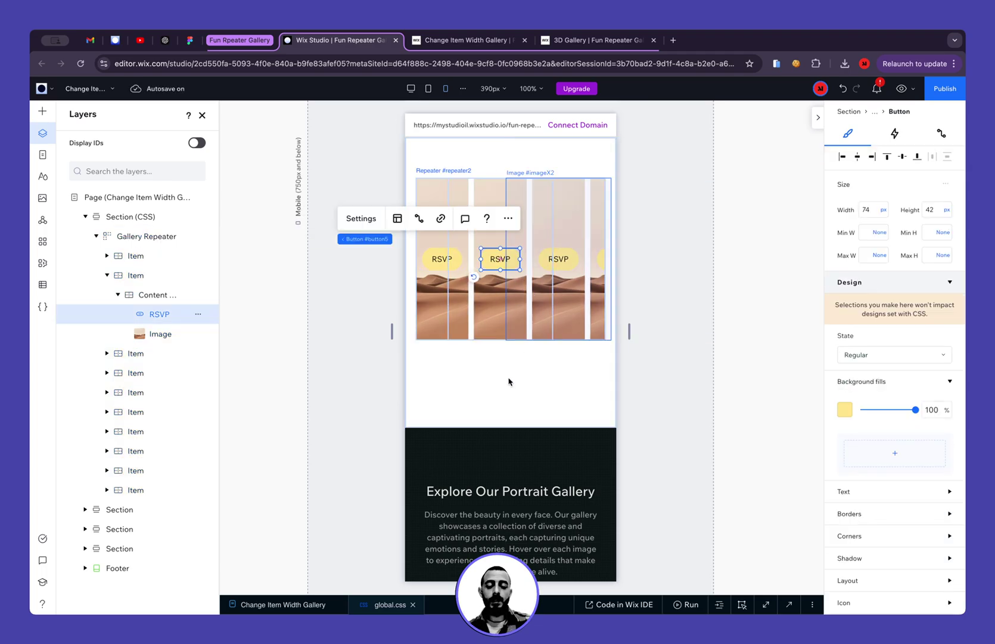
click(507, 378)
- Reopen the code area and check the expanded card width in the Mobile media query of global.css
click(444, 243)
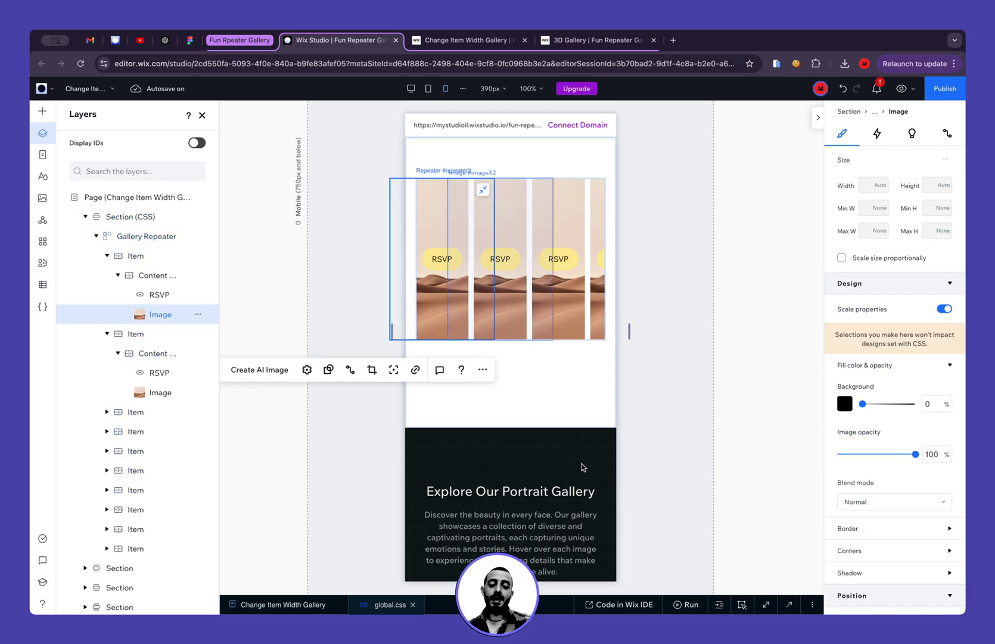
click(784, 602)
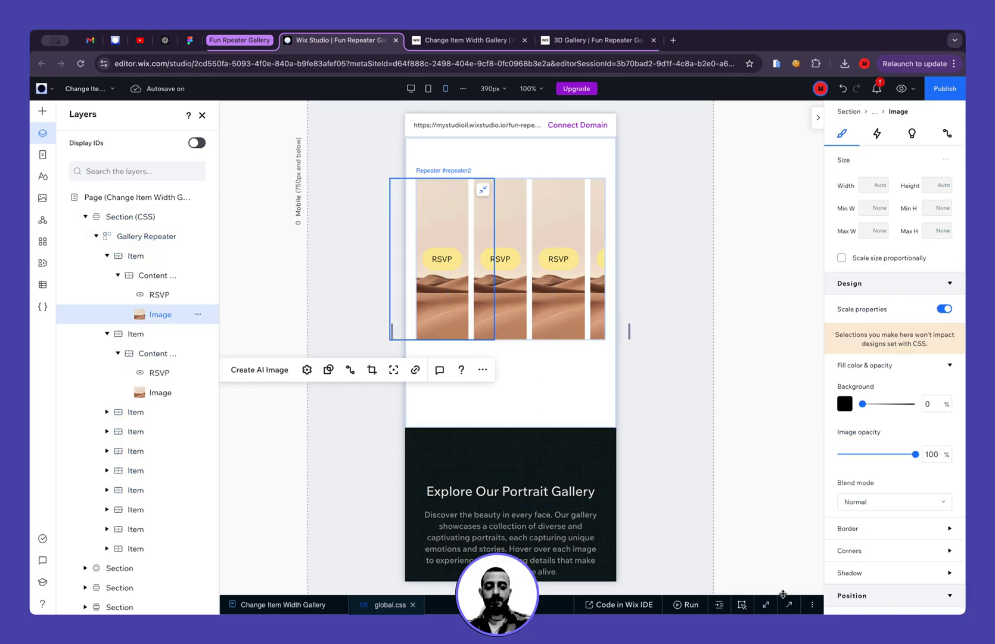
scroll(310, 570, down, 2)
scroll(310, 570, up, 2)
scroll(310, 571, down, 4)
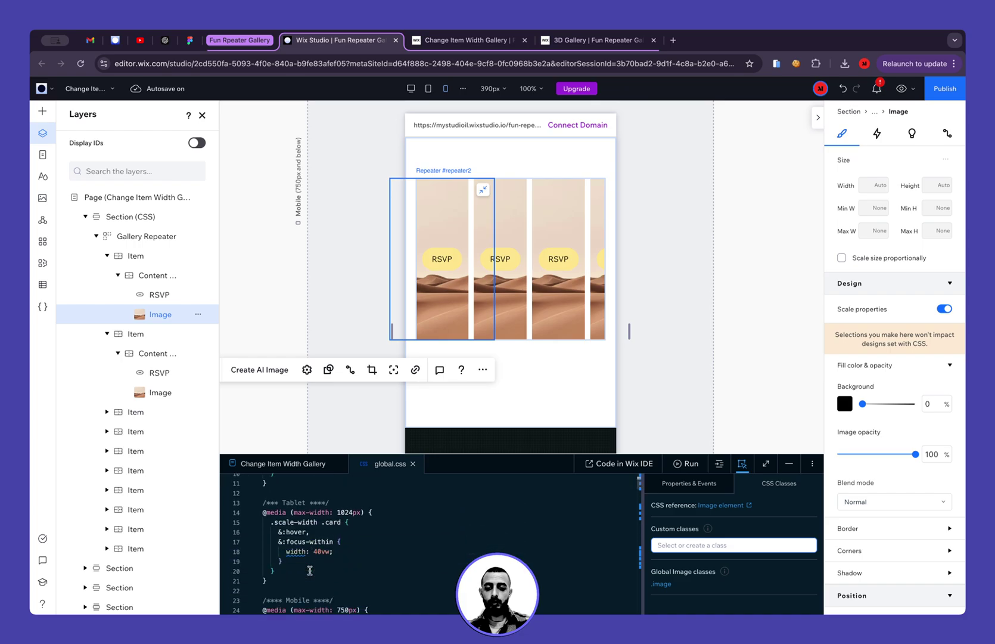
scroll(316, 555, down, 2)
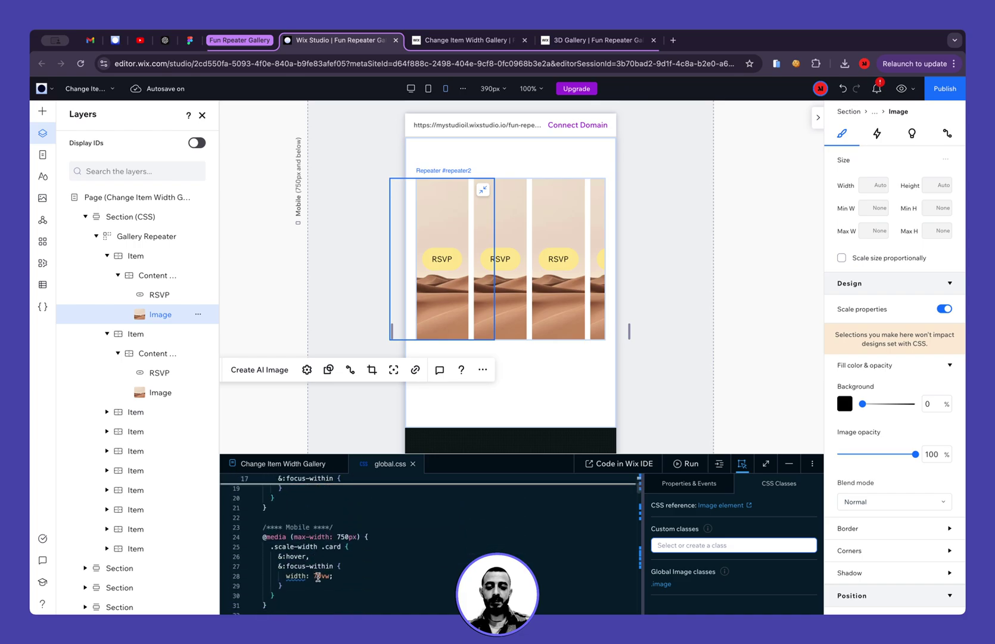
drag(314, 577, 325, 577)
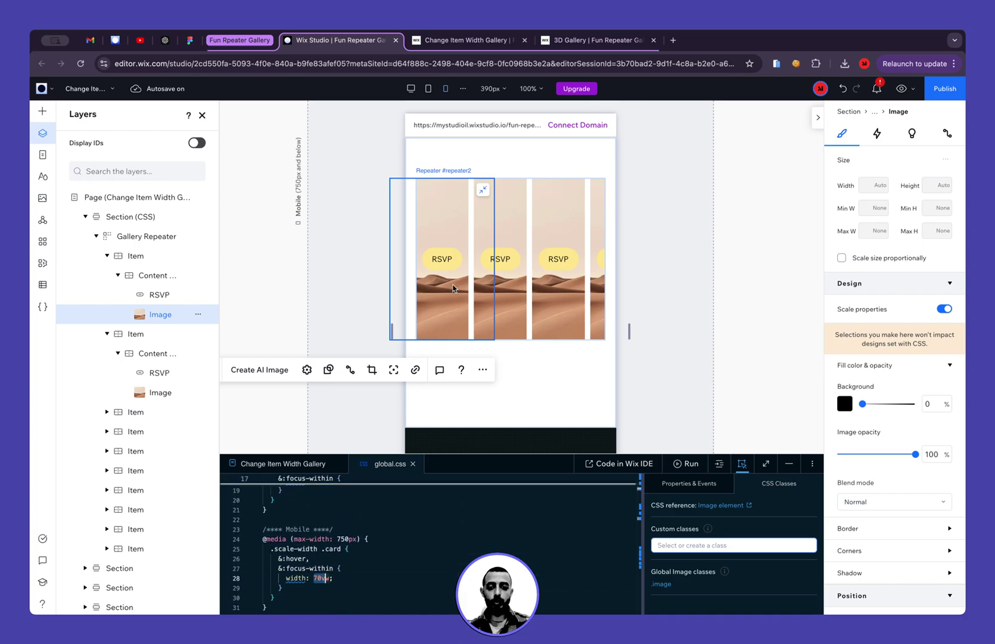
- Set the width of the item's content container to 70 vw on mobile
click(153, 276)
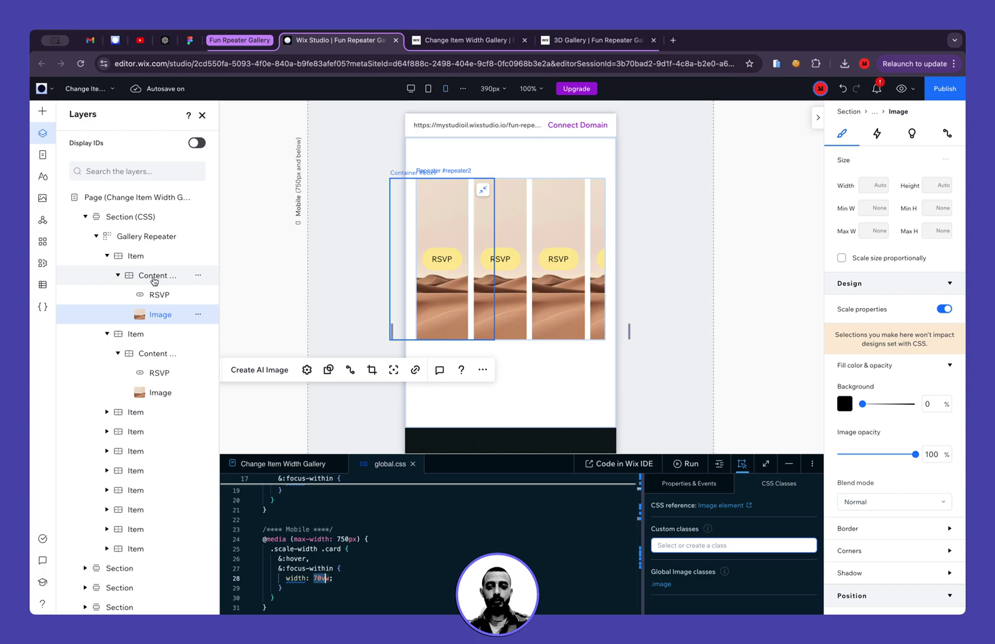
click(870, 211)
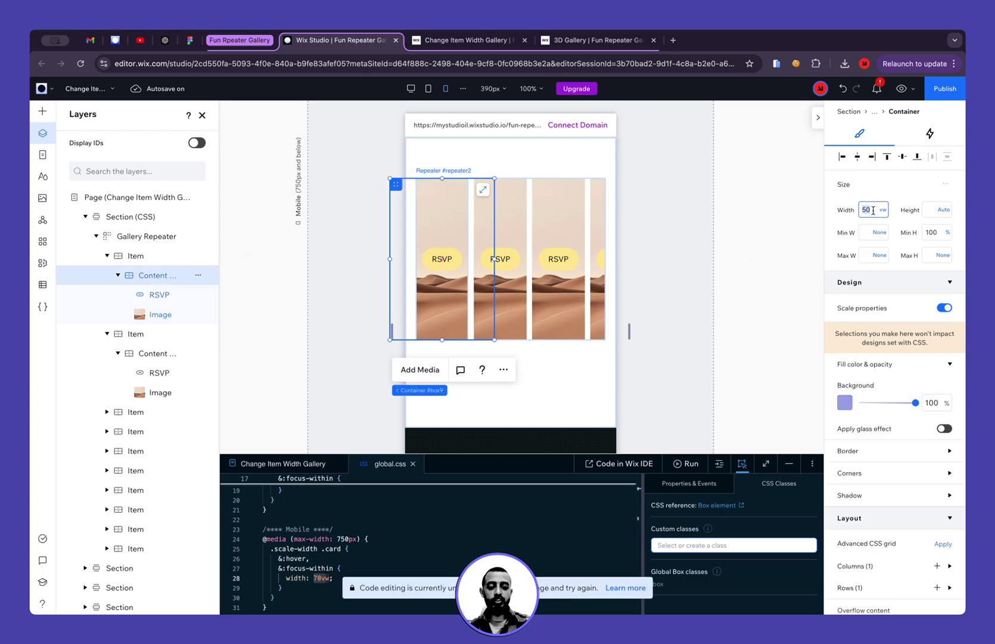
text(70)
key(Return)
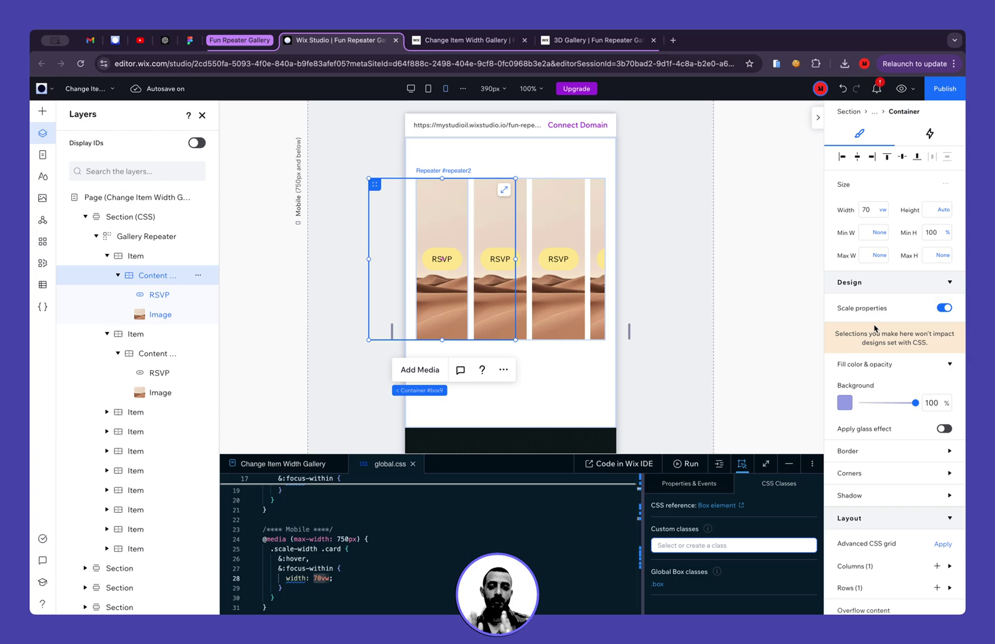
- Preview the mobile page, check how a gallery item expands when pointed at, and return to the editor
click(902, 88)
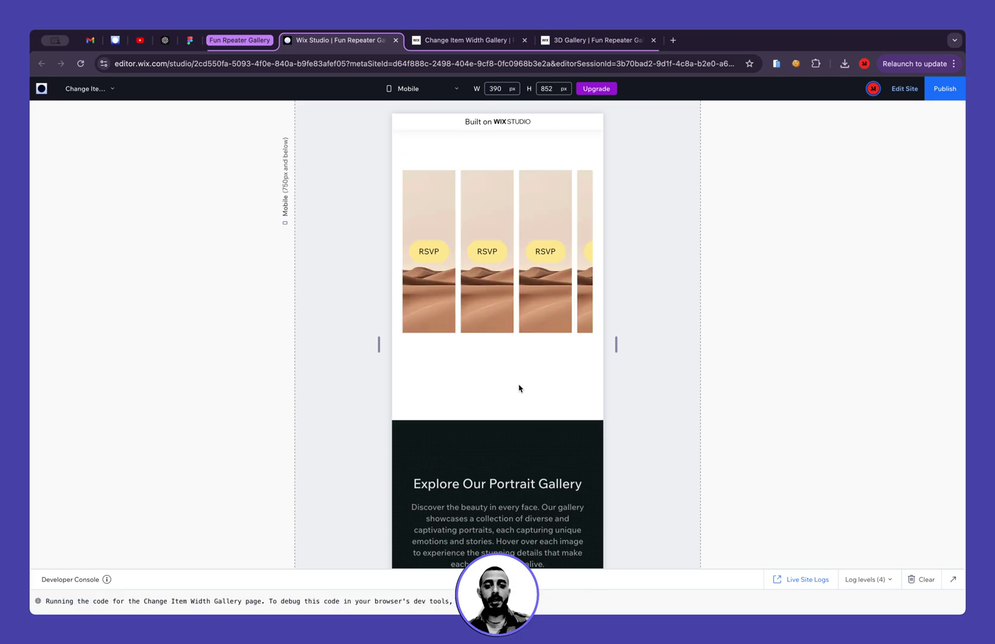
mouse_move(476, 280)
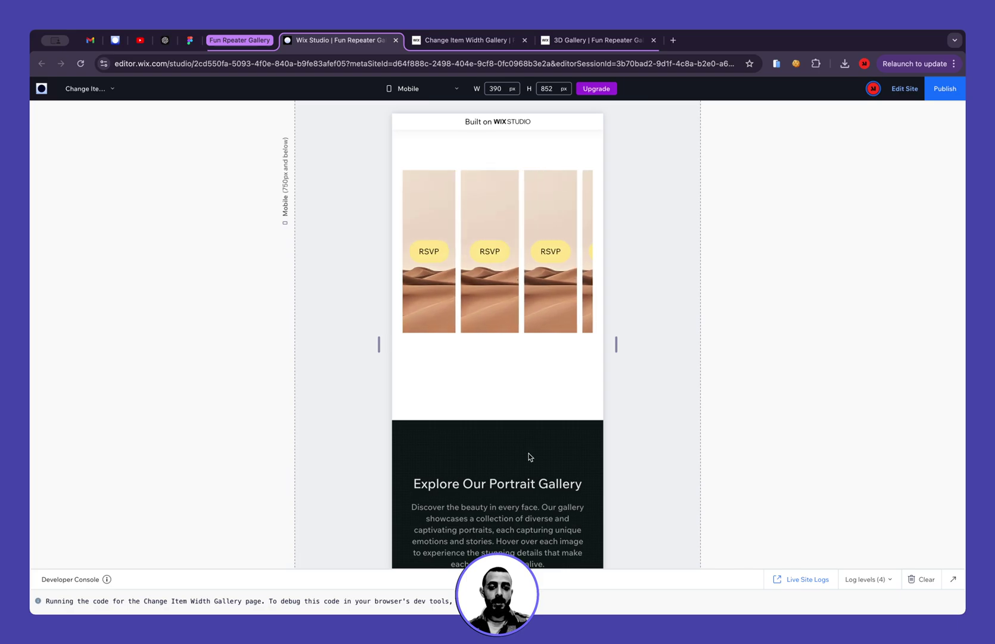
click(907, 92)
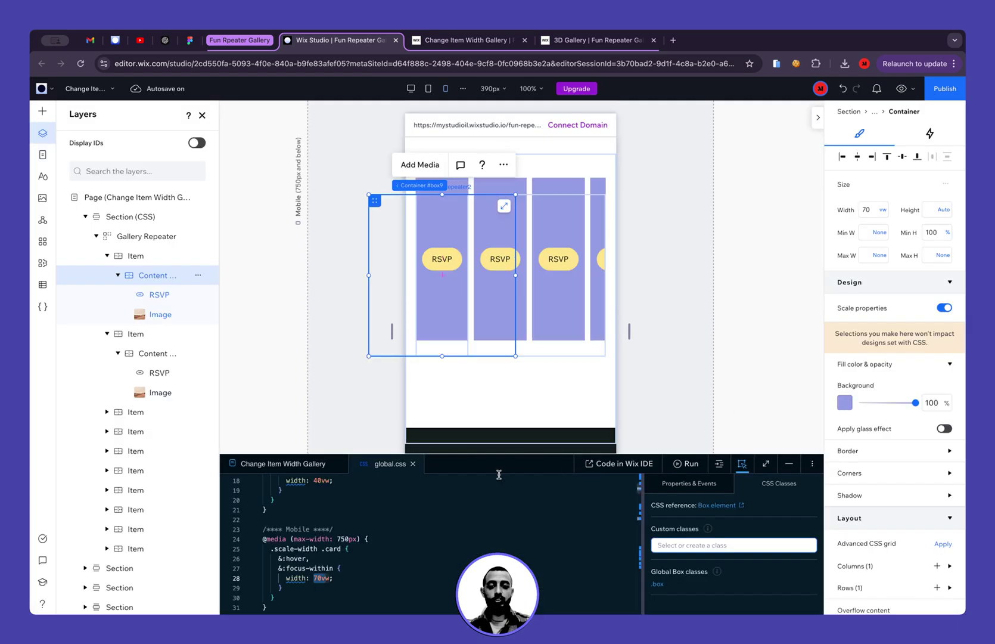
- Set the expanded card width in the Mobile media query to 90vw
key(shift+Left)
key(shift+Left)
text(90)
key(Up)
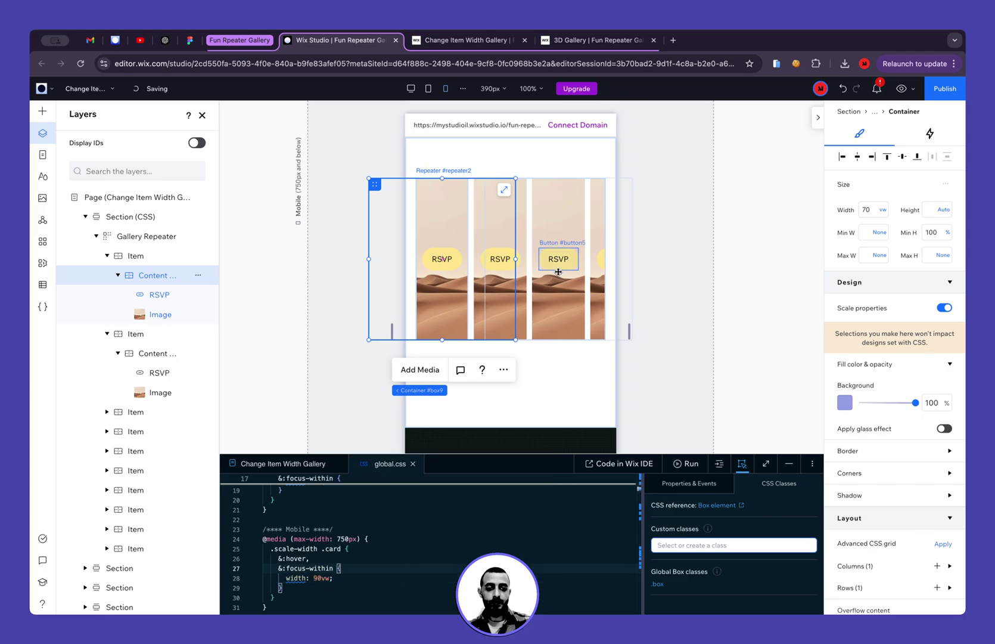
- Set the width of the item's content container to 90 vw on mobile
click(882, 210)
click(872, 212)
click(871, 212)
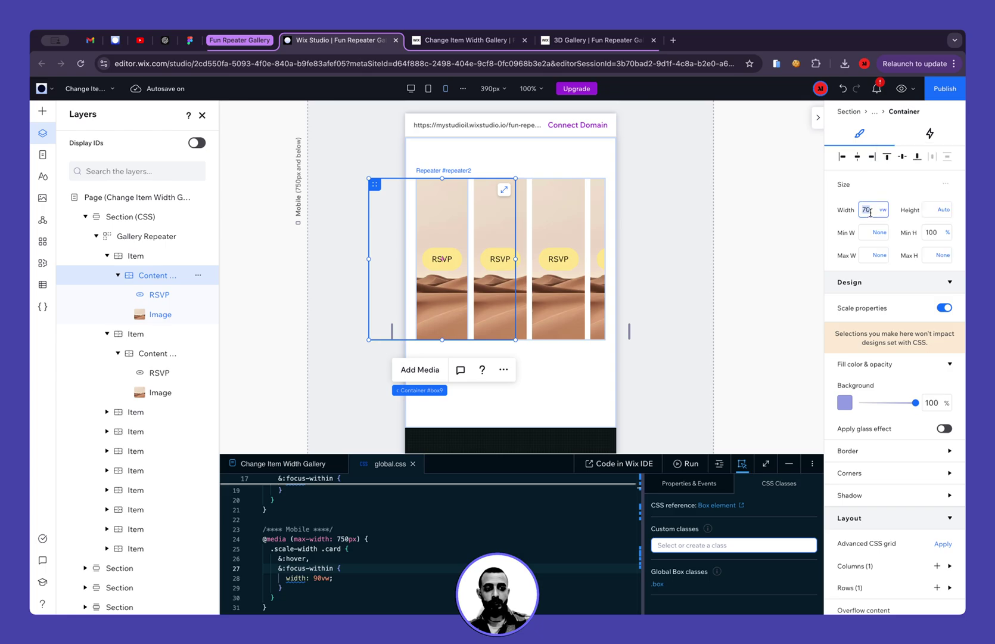
key(Return)
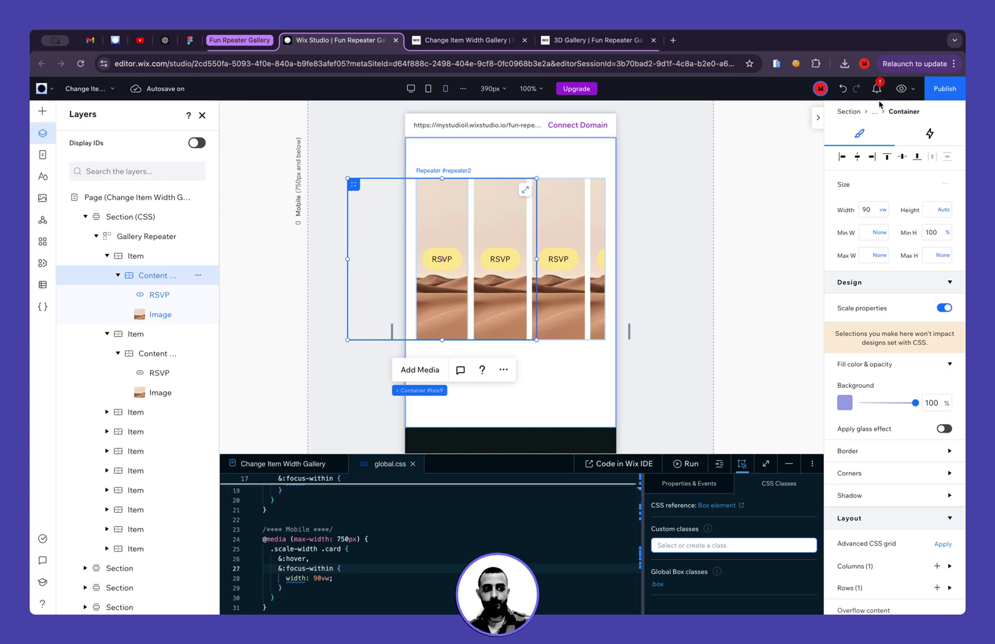
- Preview the gallery's expansion on mobile again, return to the editor and publish the site
click(901, 89)
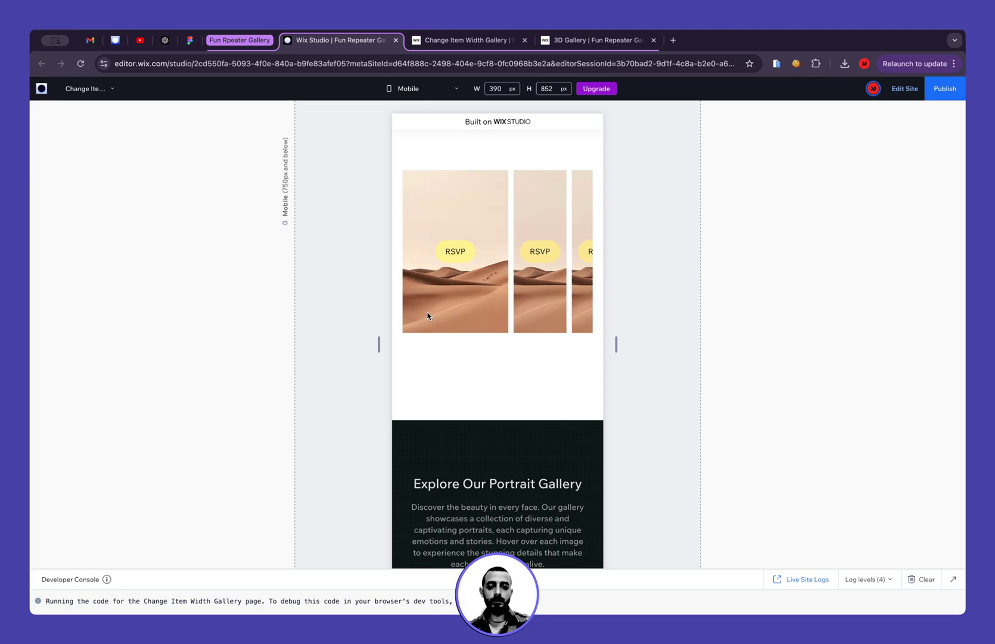
click(907, 91)
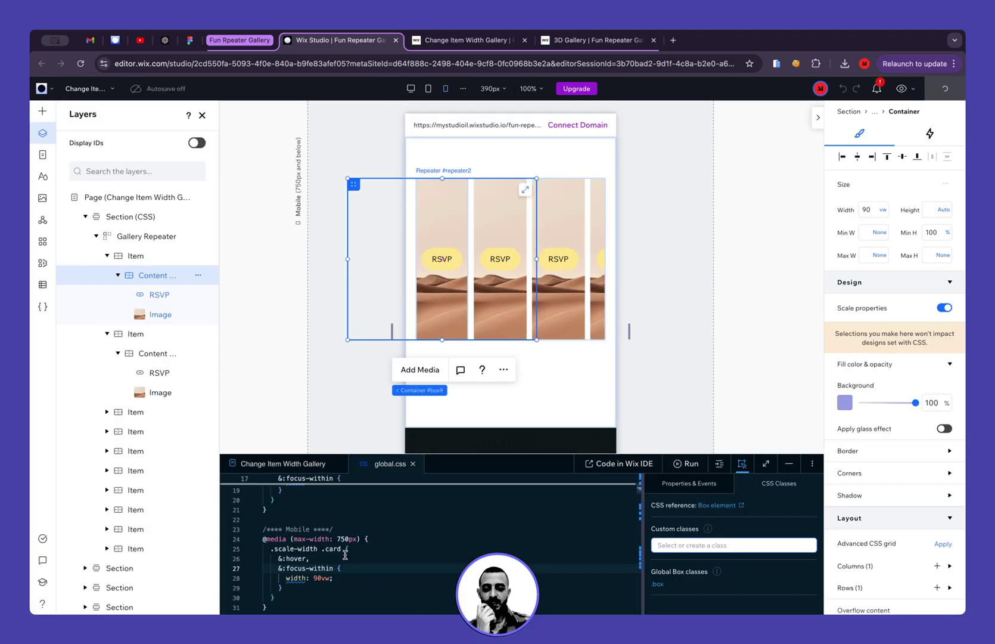
- Replace the scale-width class in the Mobile media query with scale-repeater-width, copied from the base card rule
scroll(365, 544, up, 5)
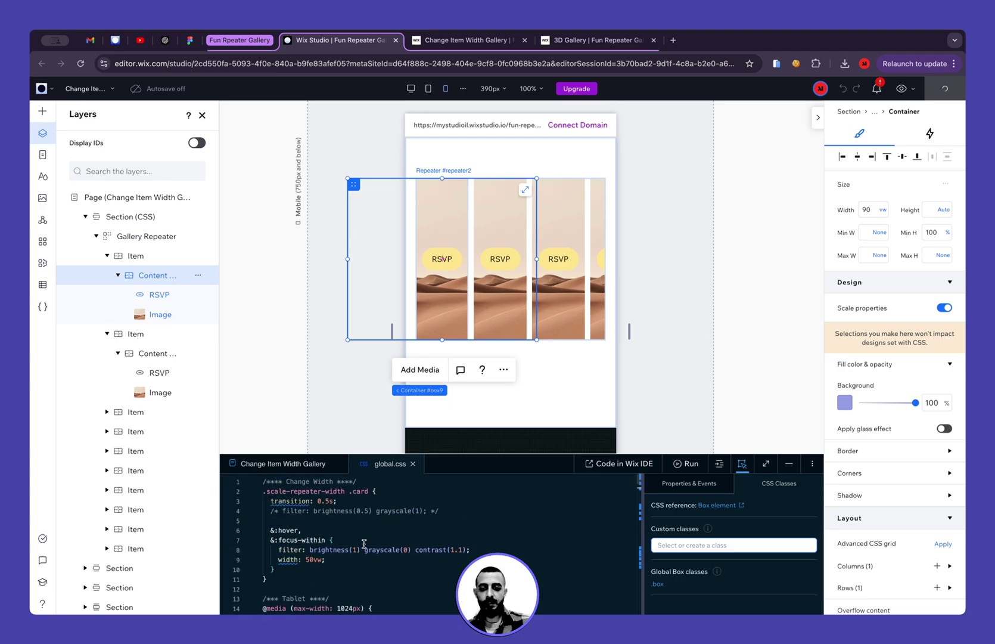
scroll(364, 544, down, 5)
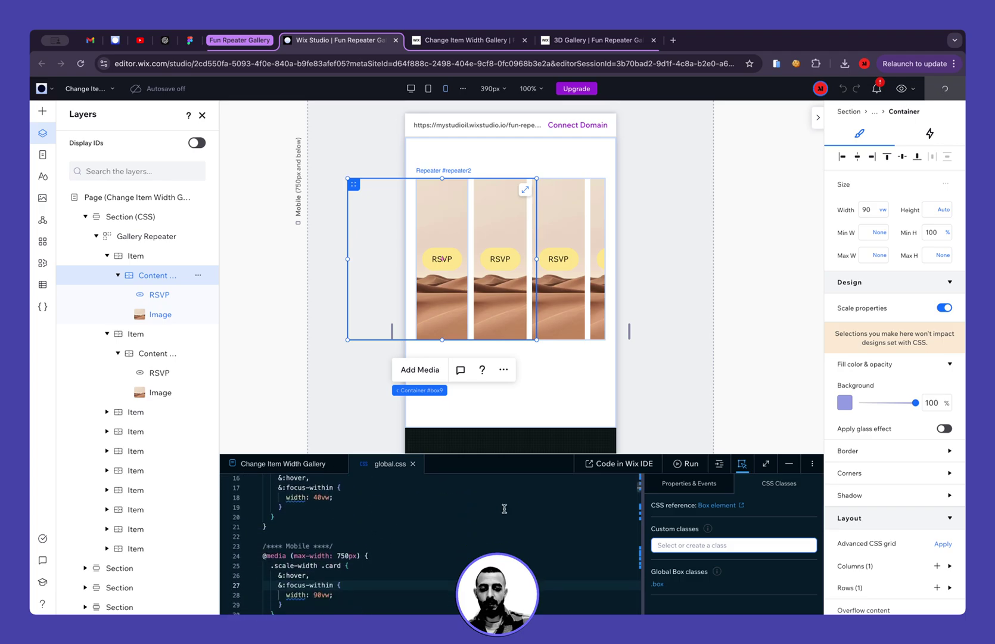
click(202, 115)
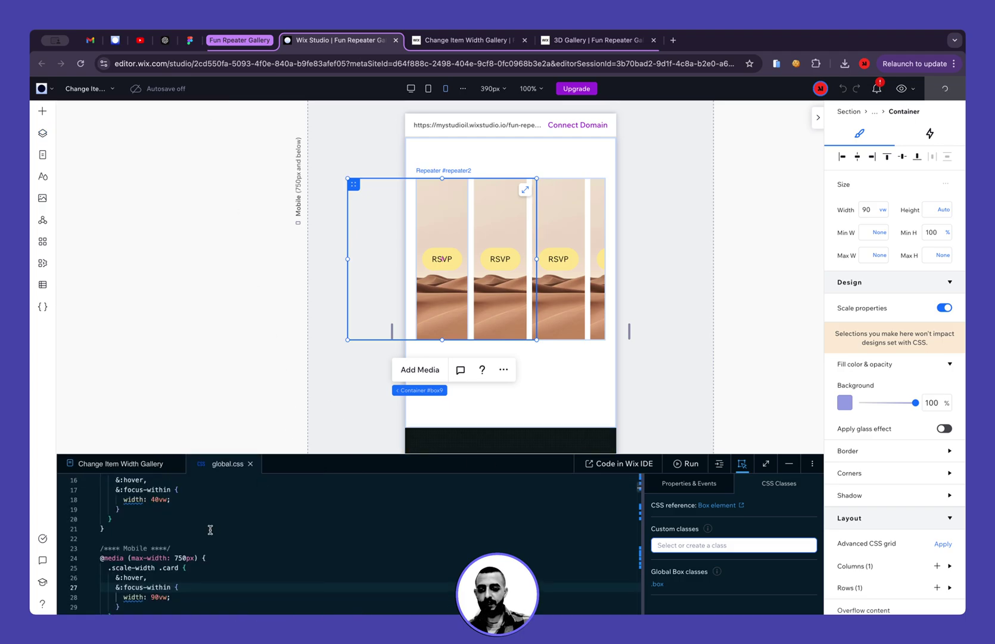
scroll(210, 529, up, 5)
click(181, 491)
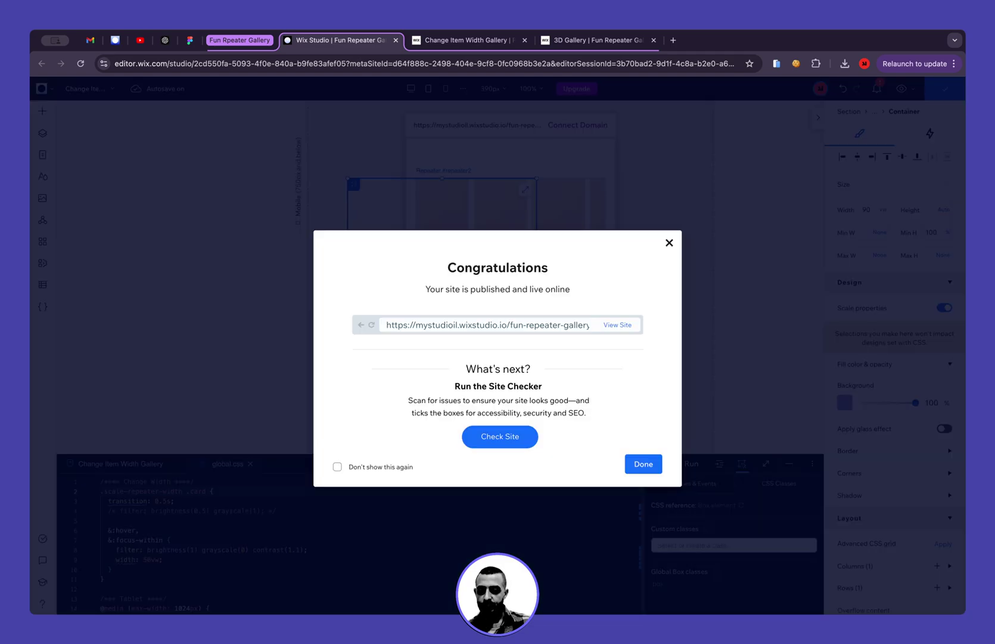
click(242, 531)
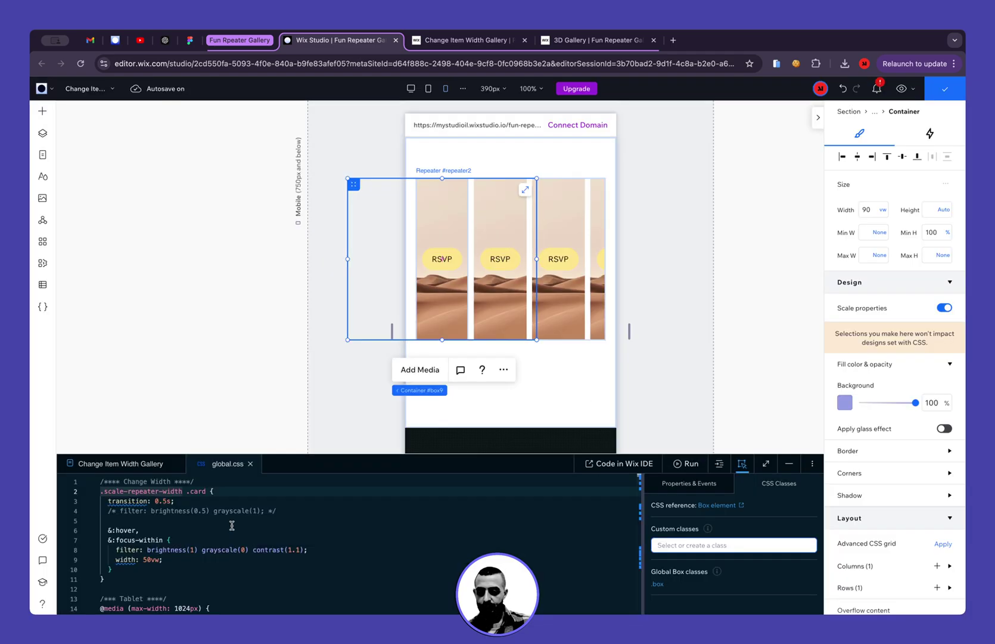
double_click(184, 491)
key(ctrl+c)
scroll(183, 495, down, 5)
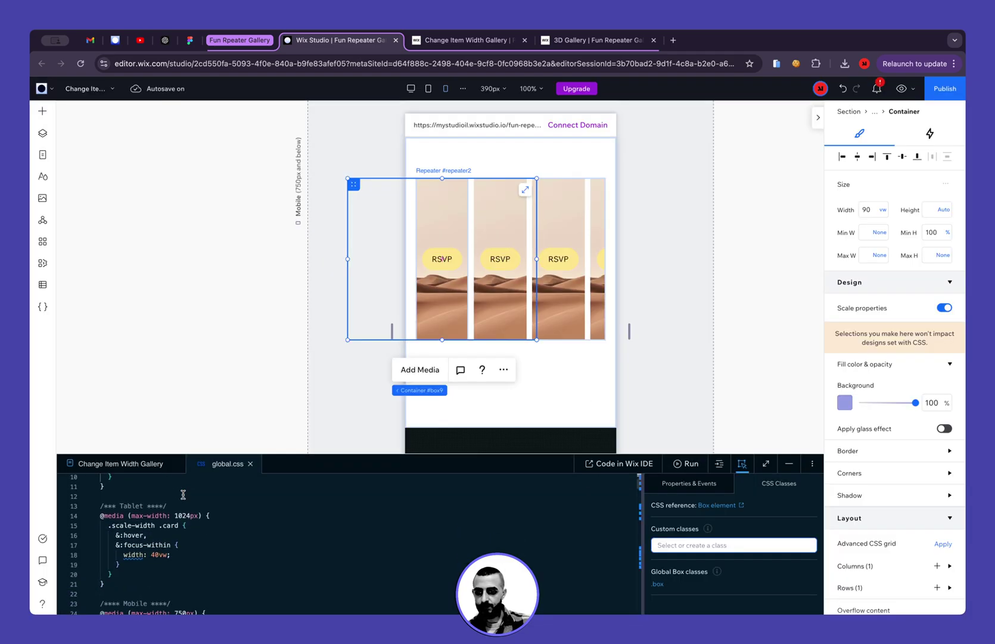
drag(112, 542, 131, 541)
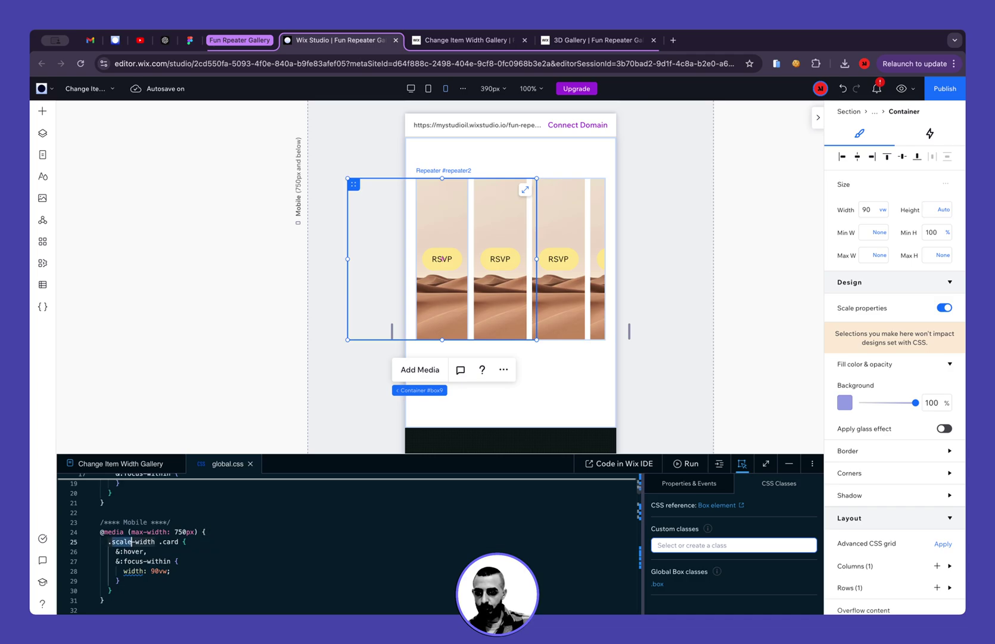
key(ctrl+v)
click(286, 546)
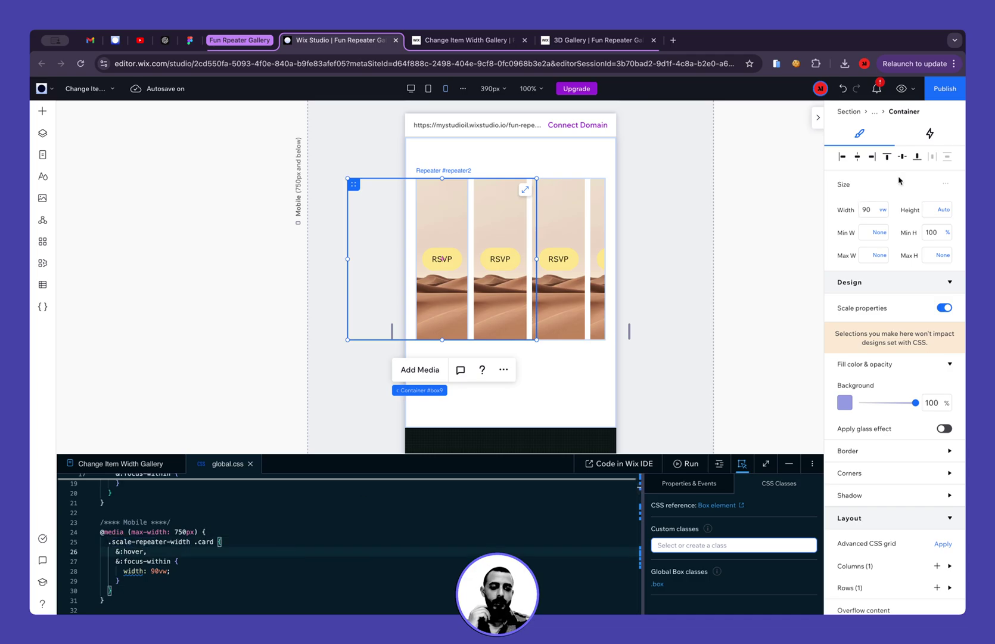
- Publish the site with the corrected CSS and reload the live Fun Repeater Gallery page
click(944, 88)
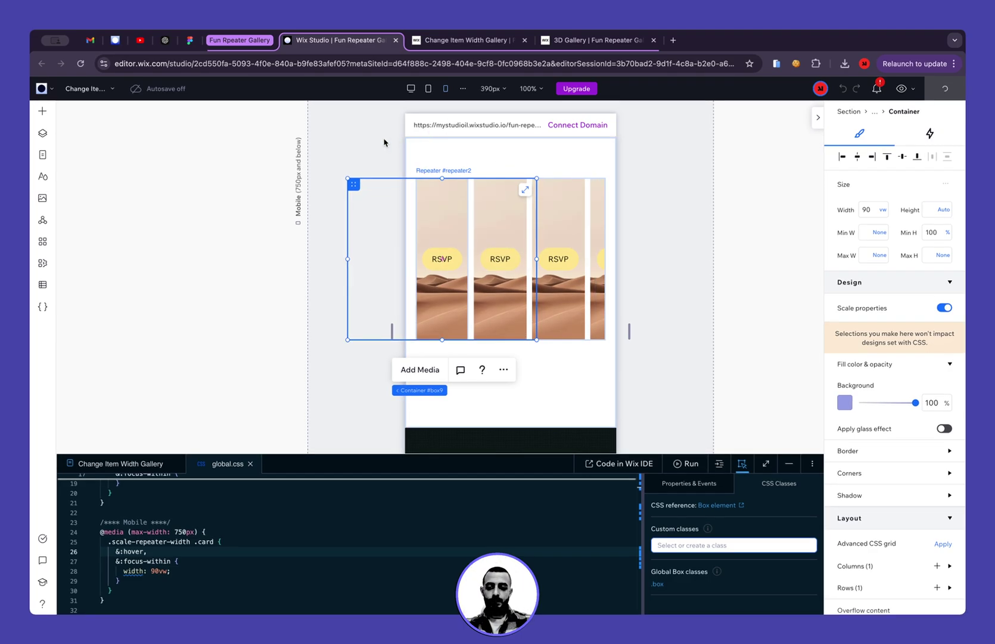
click(454, 41)
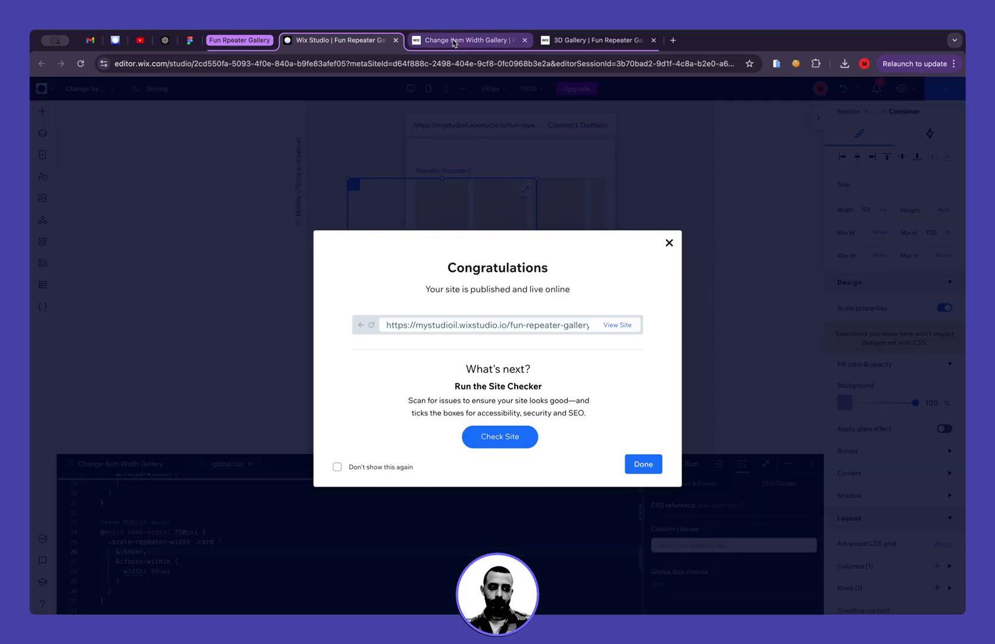
click(444, 64)
key(Return)
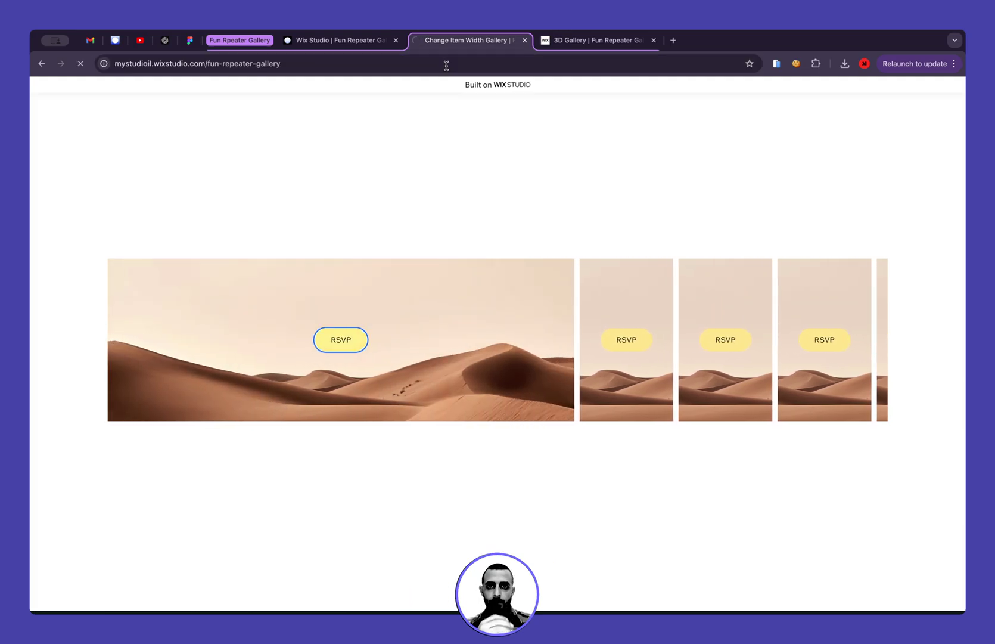
- Check the live gallery's item expansion in the phone simulator, close it and return to the live desktop page
click(777, 64)
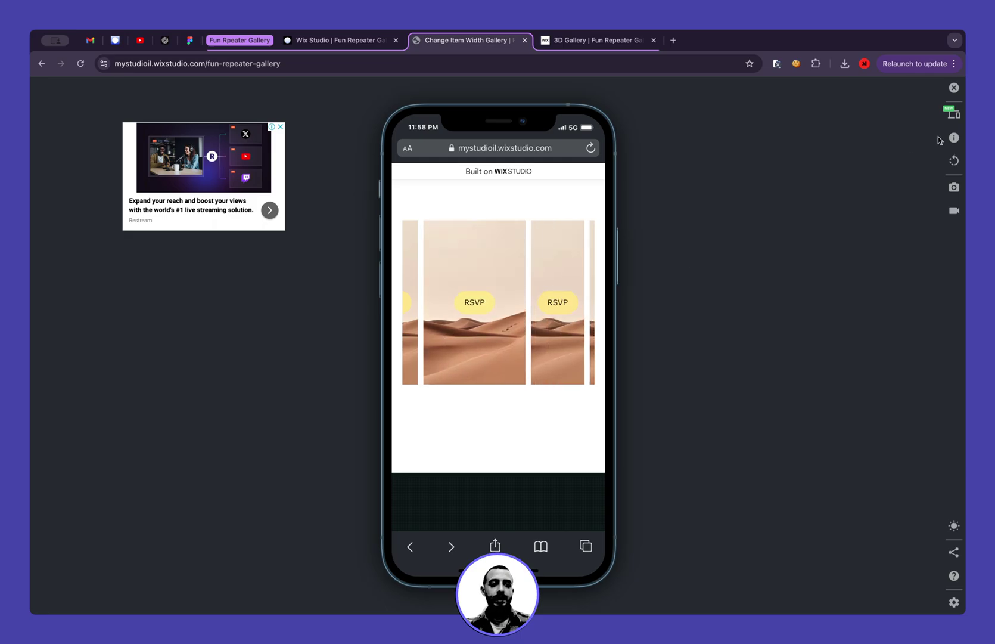
click(955, 87)
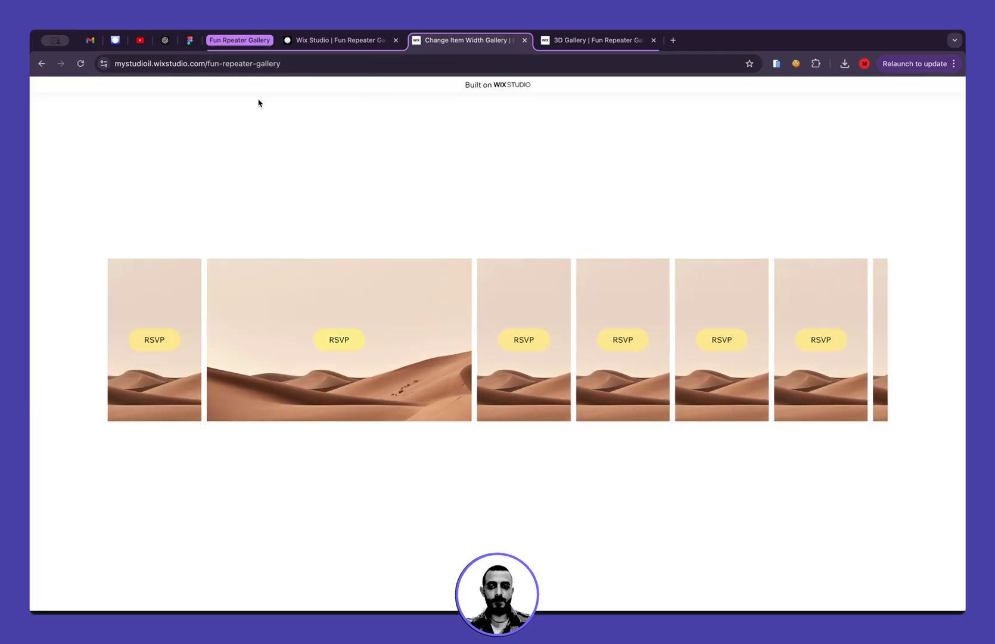
click(335, 41)
click(466, 40)
- View the portrait gallery further down the live page and check how its middle portrait expands
scroll(412, 212, down, 8)
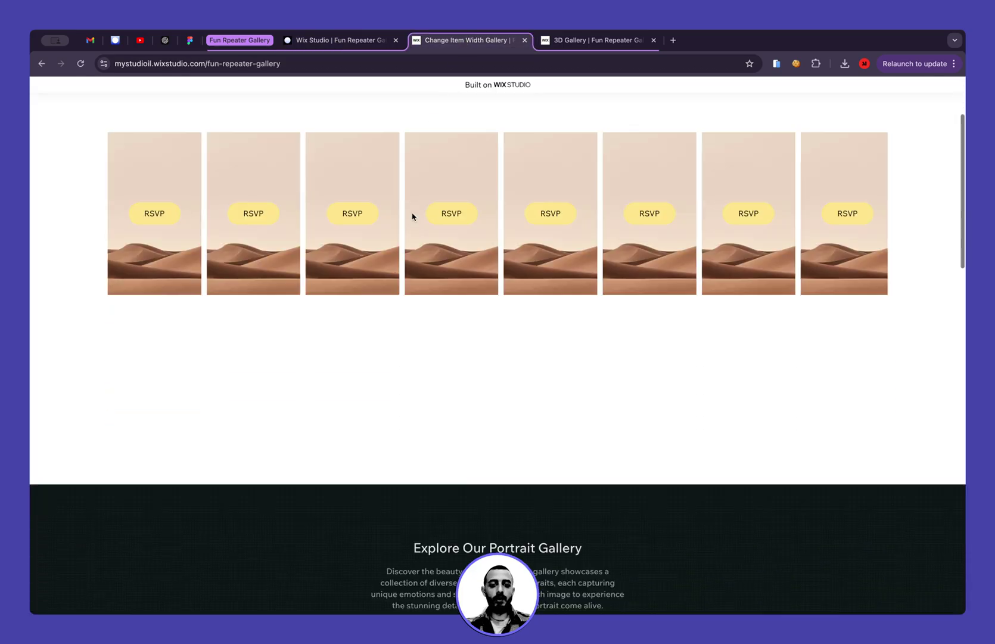
scroll(412, 214, down, 1)
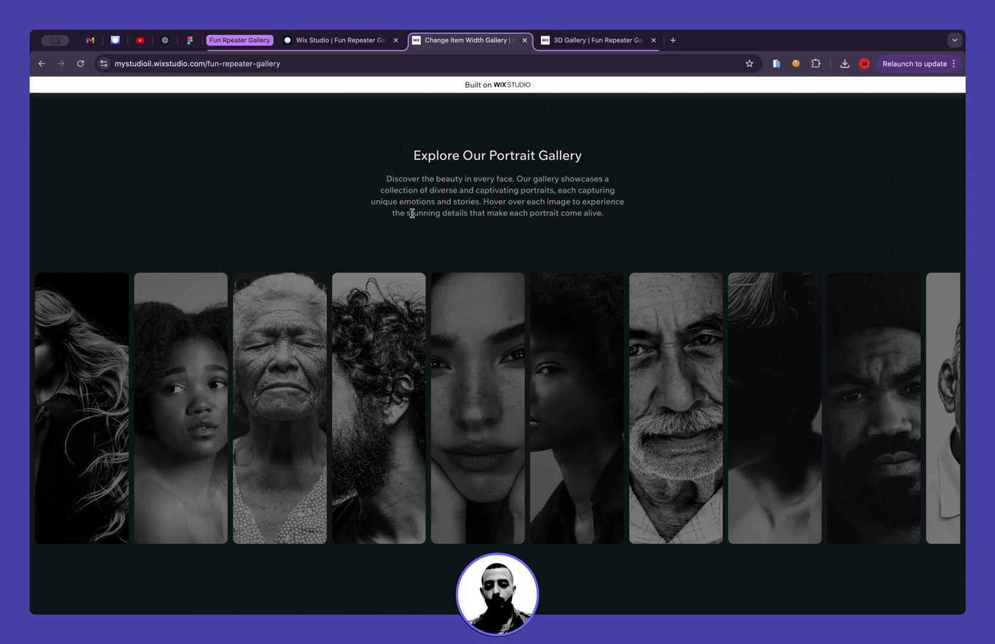
mouse_move(507, 395)
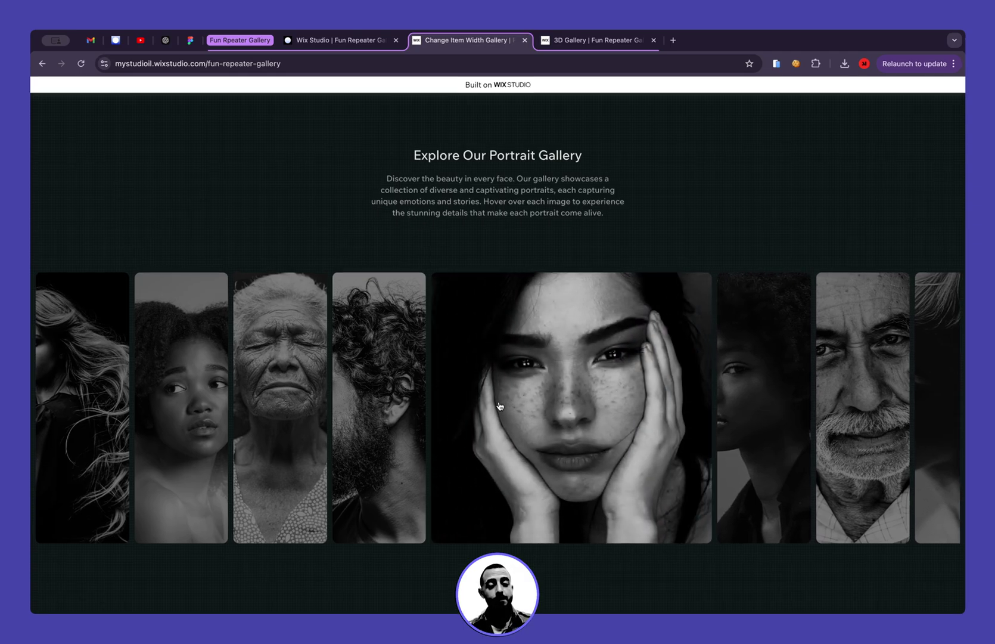